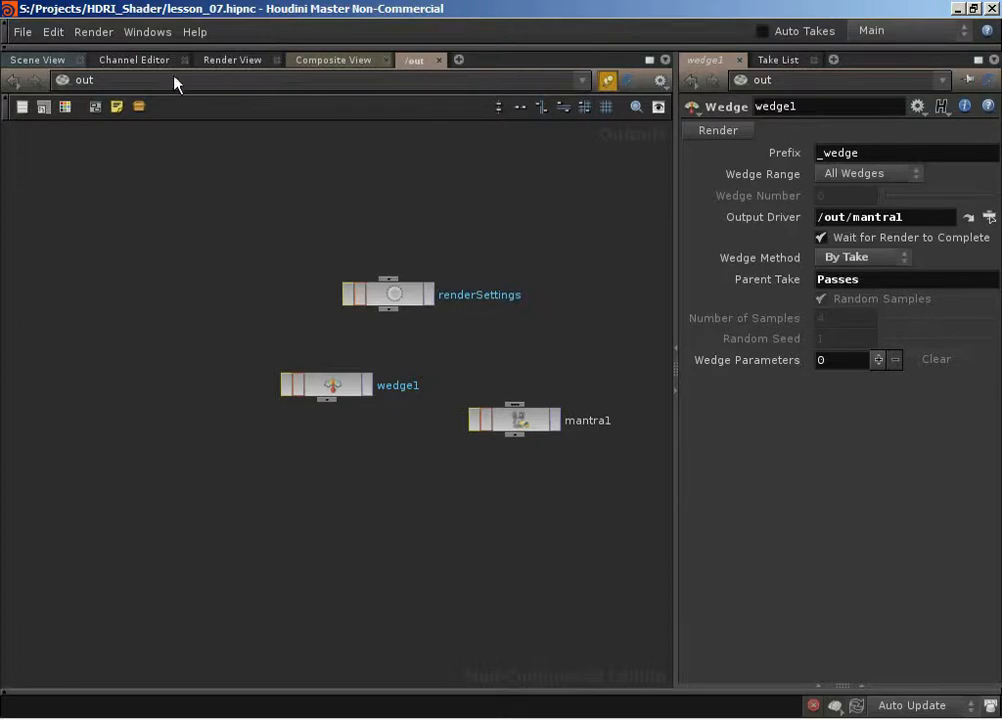
Step: Go to the shop network and open the HDRI_surfaceShader network inside HDRI_Material
{"action": "left_click", "coordinate": [118, 84]}
{"action": "left_click", "coordinate": [157, 197]}
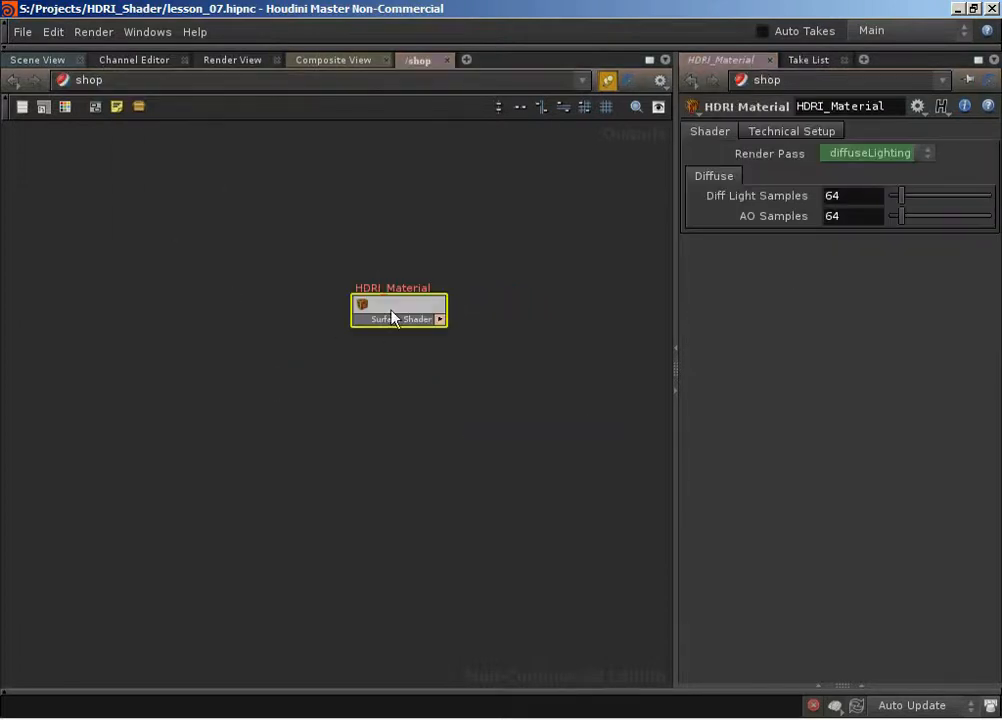
{"action": "double_click", "coordinate": [392, 314]}
{"action": "left_click", "coordinate": [160, 392]}
{"action": "double_click", "coordinate": [160, 392]}
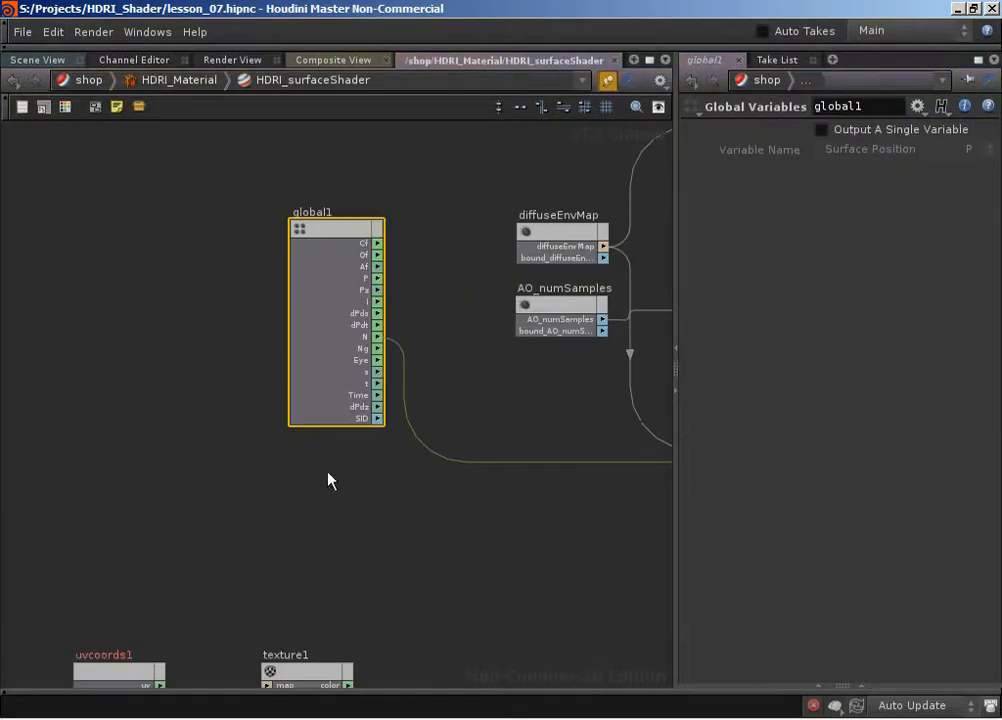
Step: Rename the texture1 node in the surface shader network as diffuseTexture
{"action": "scroll", "coordinate": [350, 450], "scroll_direction": "down", "scroll_amount": 3}
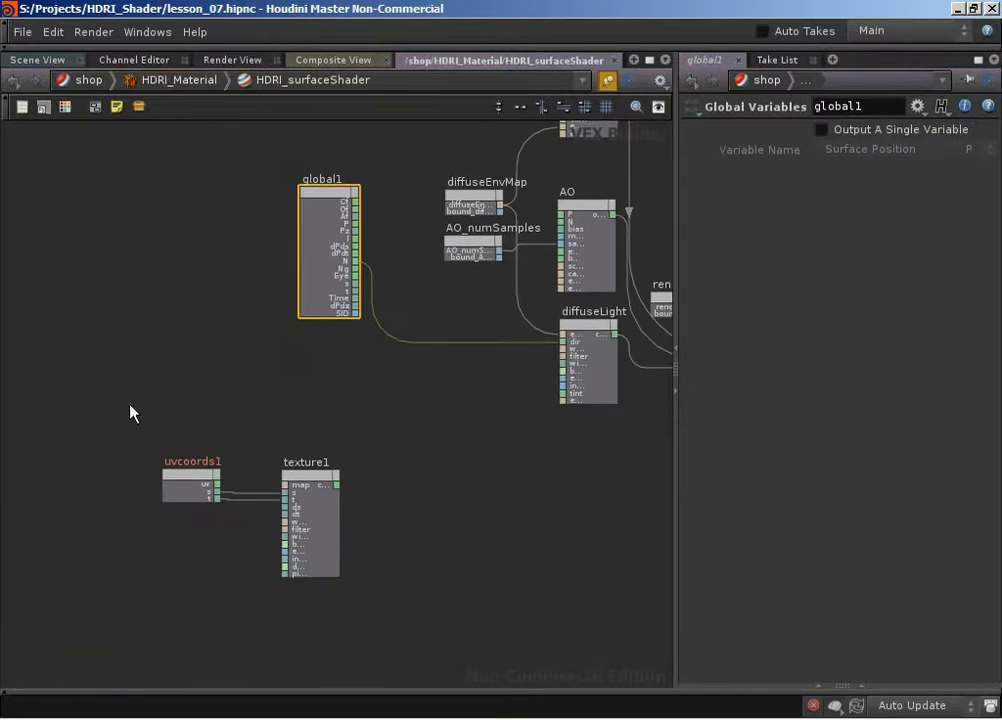
{"action": "left_click", "coordinate": [328, 476]}
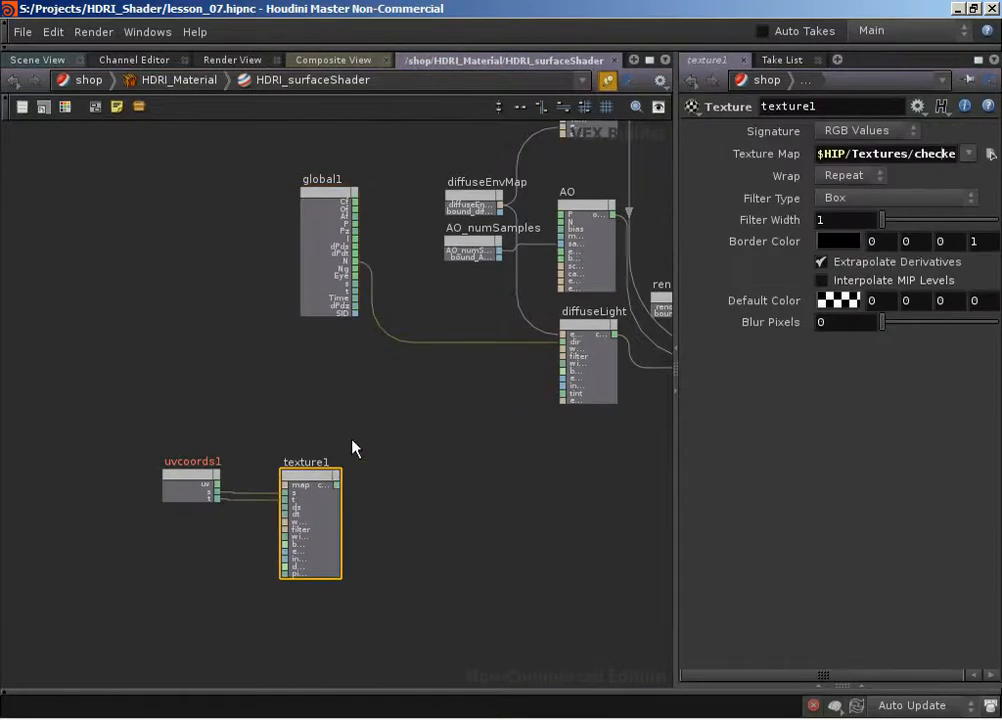
{"action": "left_click", "coordinate": [375, 485]}
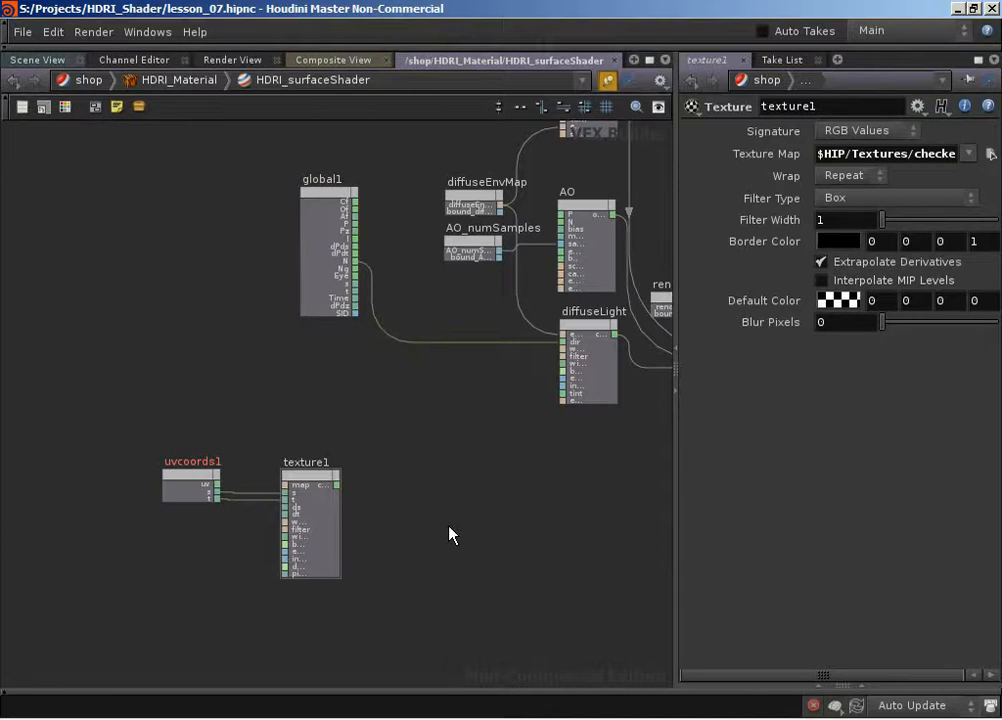
{"action": "double_click", "coordinate": [311, 463]}
{"action": "type", "text": "diffuseTexture"}
{"action": "key", "text": "Return"}
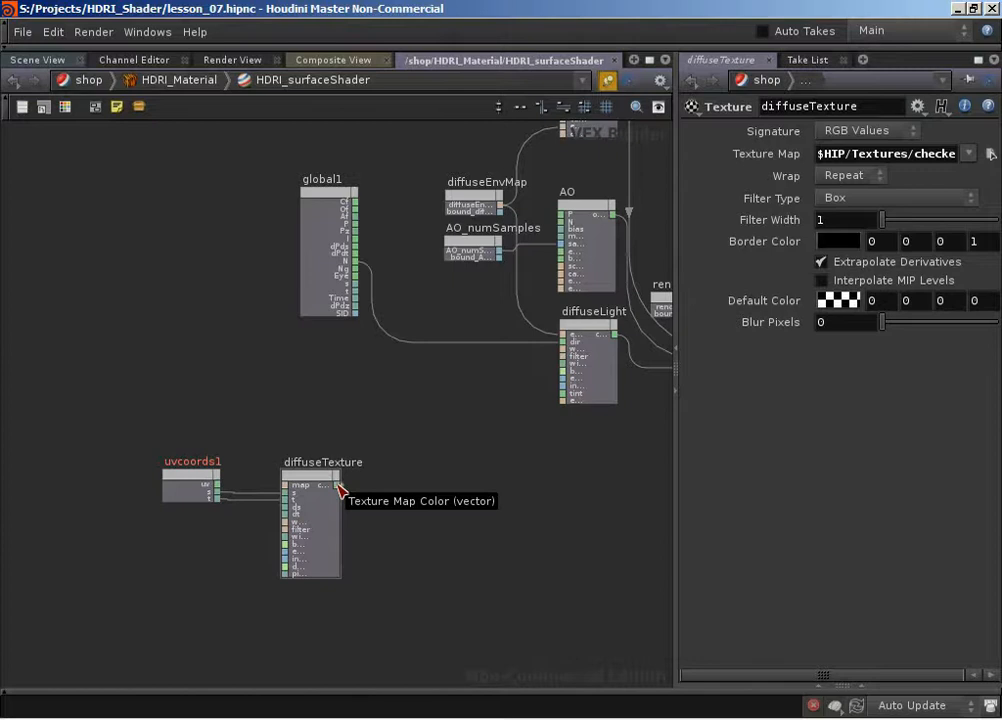
Step: Connect the colour output of diffuseTexture to the next free input of the switchRenderPass node
{"action": "left_click", "coordinate": [340, 488]}
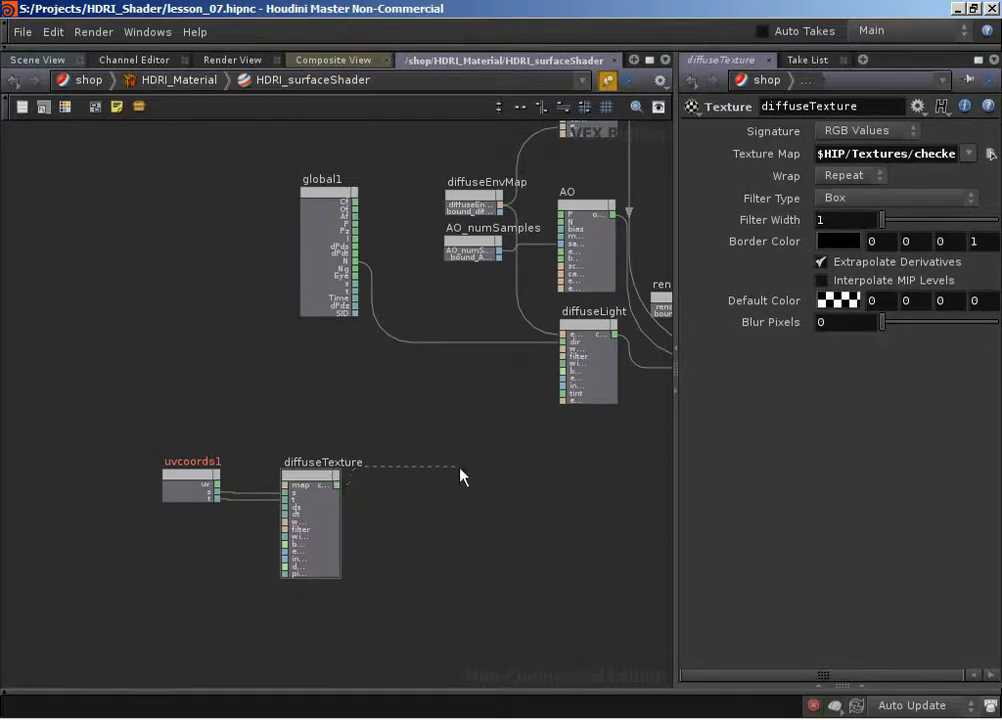
{"action": "middle_click_drag", "start_coordinate": [461, 474], "coordinate": [245, 485]}
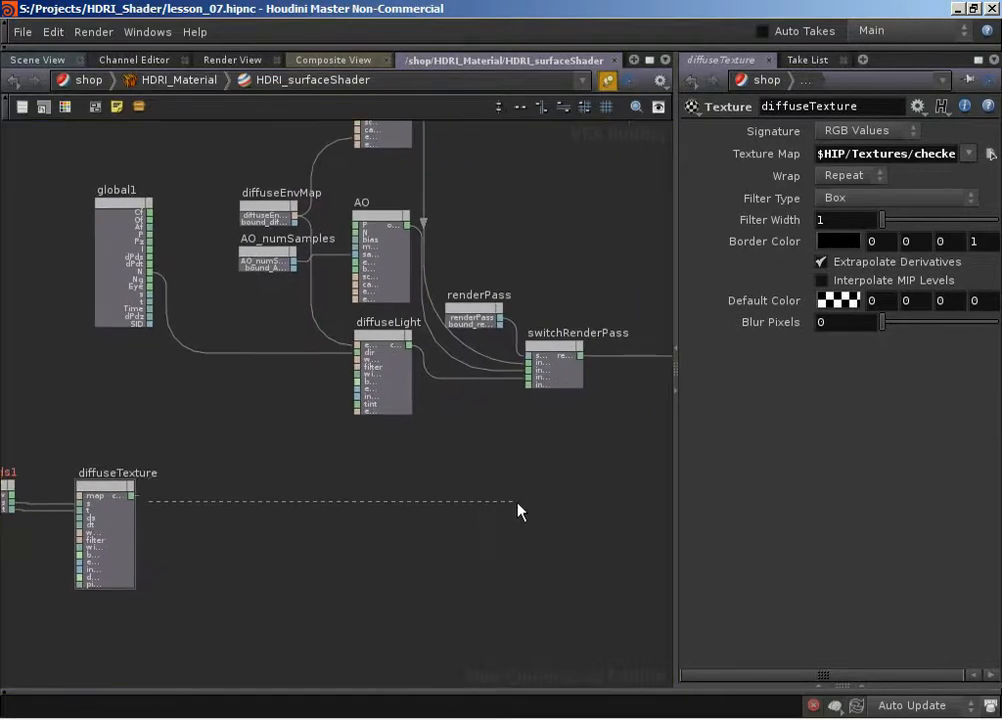
{"action": "left_click", "coordinate": [529, 388]}
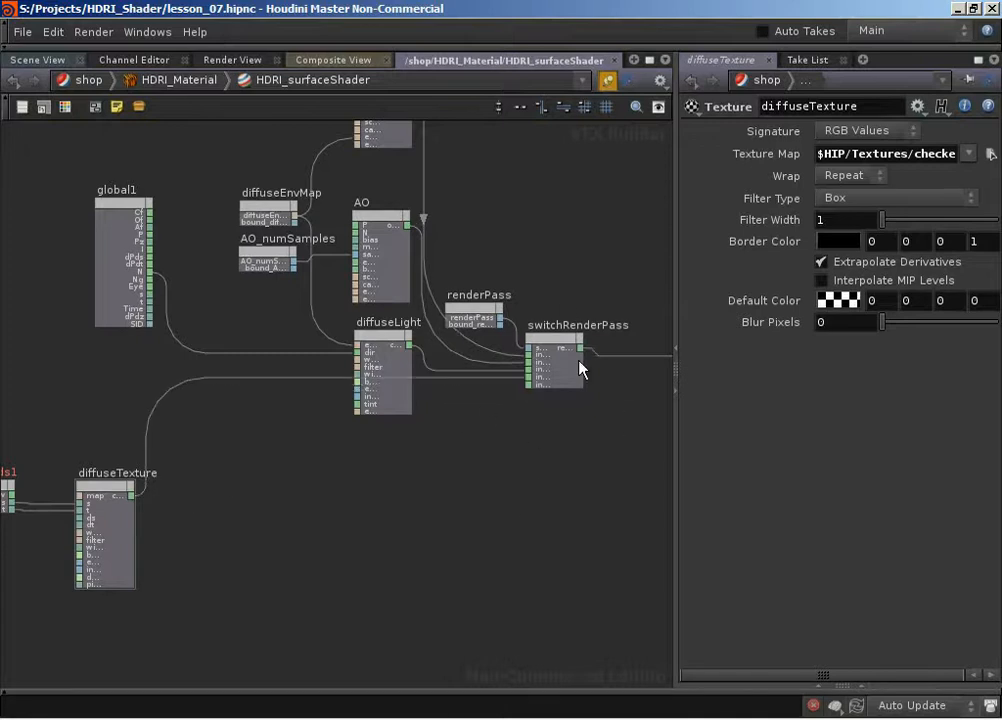
{"action": "middle_click_drag", "start_coordinate": [580, 368], "coordinate": [525, 379]}
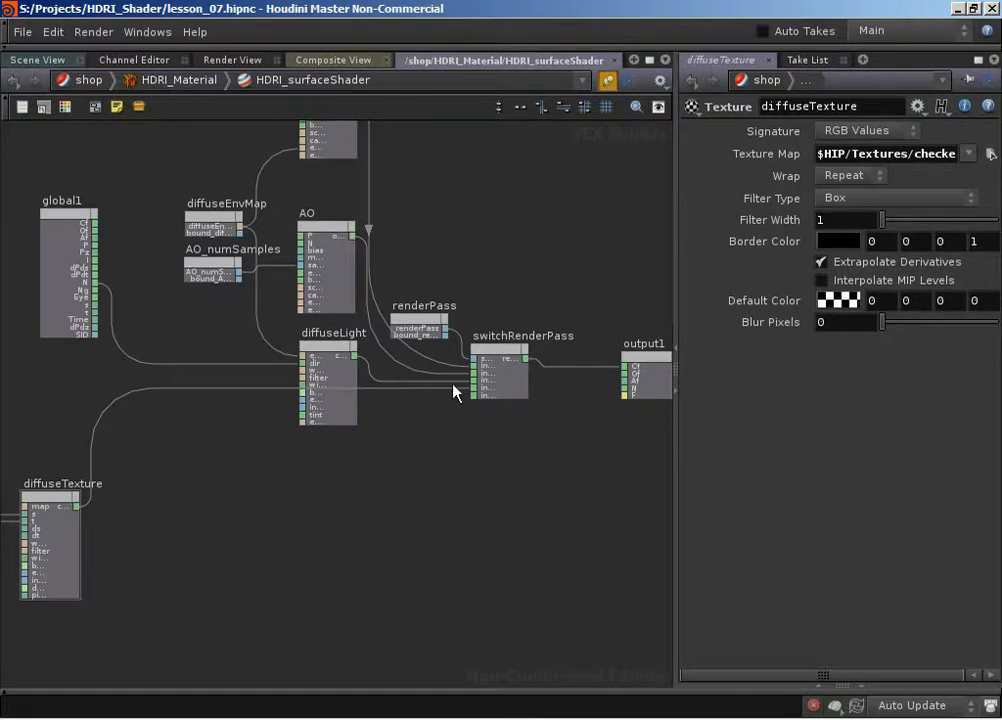
Step: In HDRI_Material's operator type properties, add menu item 3 labelled diffuseSurfaceColor to the Render Pass parameter and accept the change
{"action": "right_click", "coordinate": [160, 88]}
{"action": "left_click", "coordinate": [257, 608]}
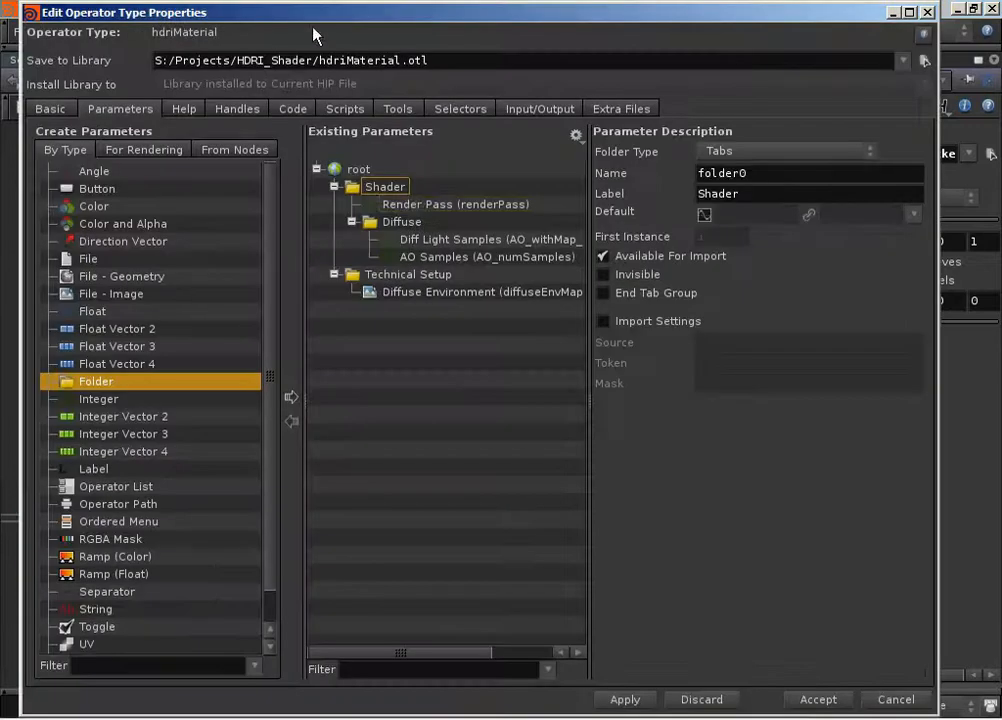
{"action": "left_click", "coordinate": [430, 204]}
{"action": "left_click", "coordinate": [764, 150]}
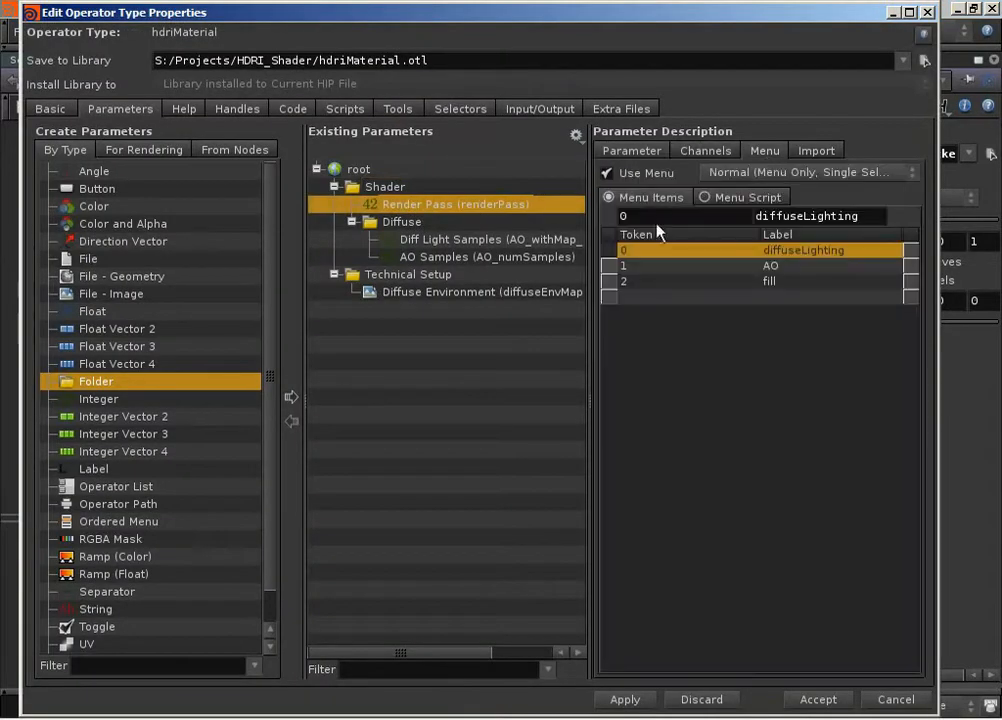
{"action": "left_click", "coordinate": [655, 296]}
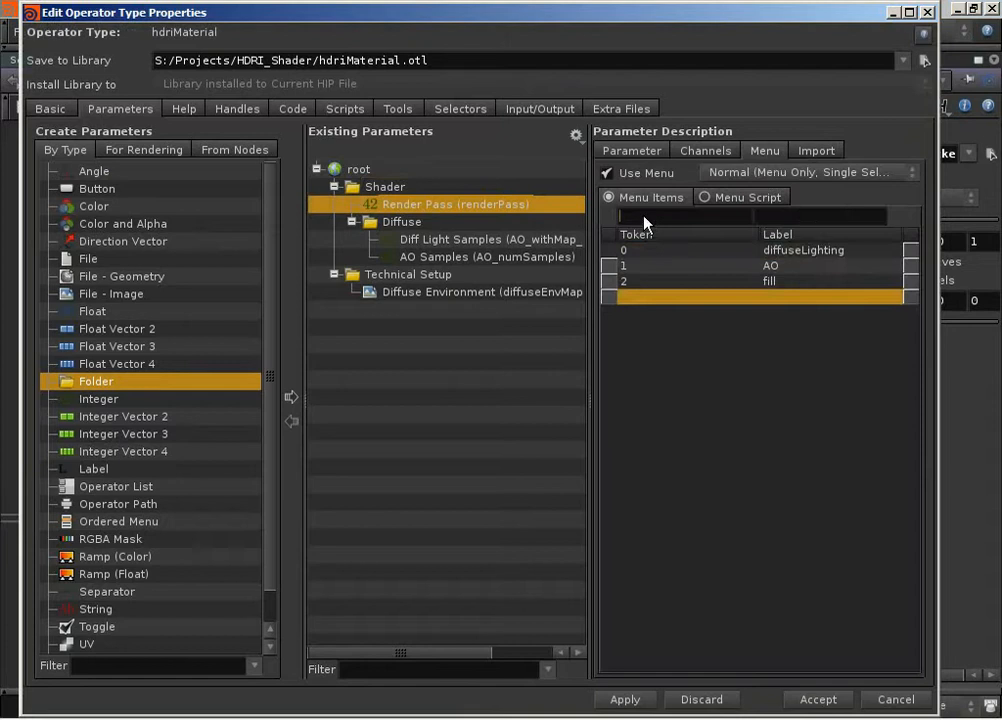
{"action": "type", "text": "3"}
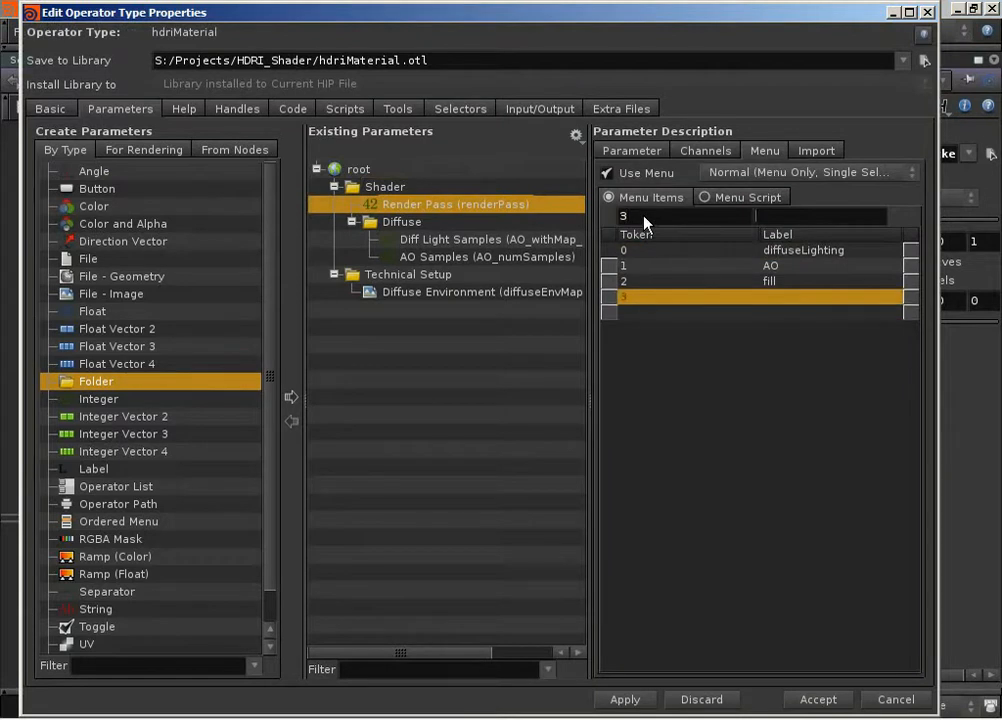
{"action": "type", "text": "diffuseSurfaceColo"}
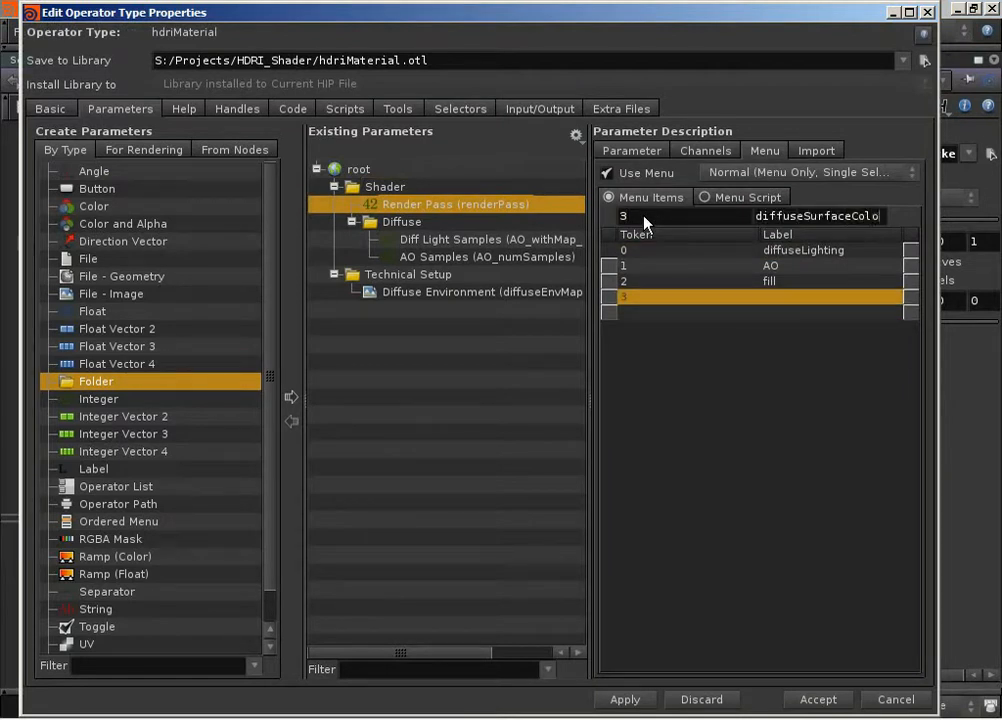
{"action": "type", "text": "r"}
{"action": "key", "text": "Return"}
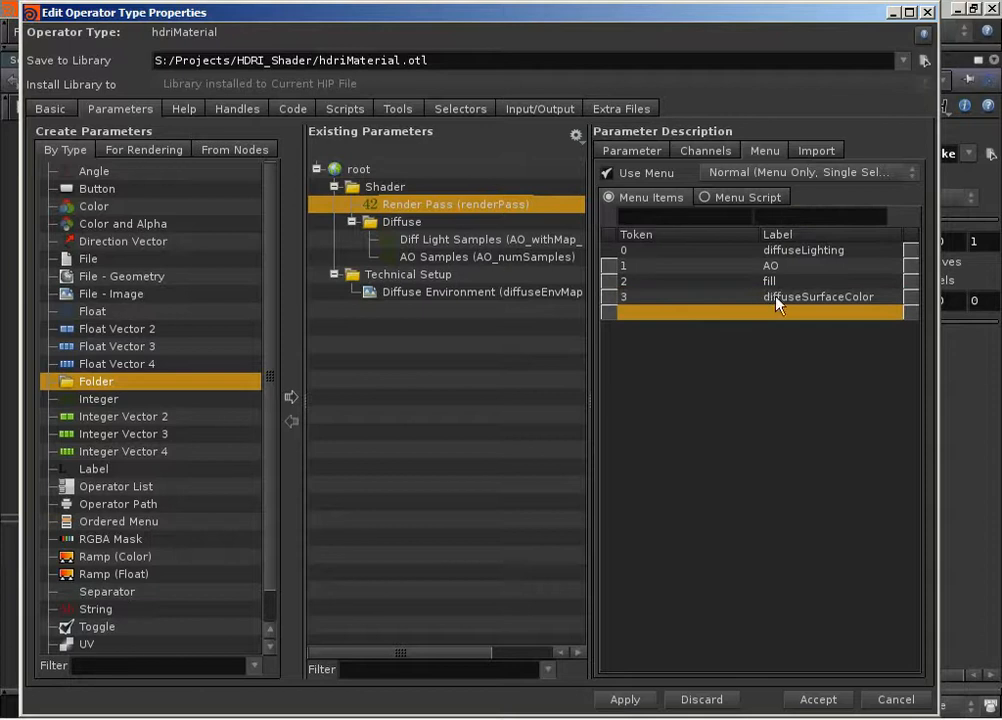
{"action": "left_click", "coordinate": [818, 700]}
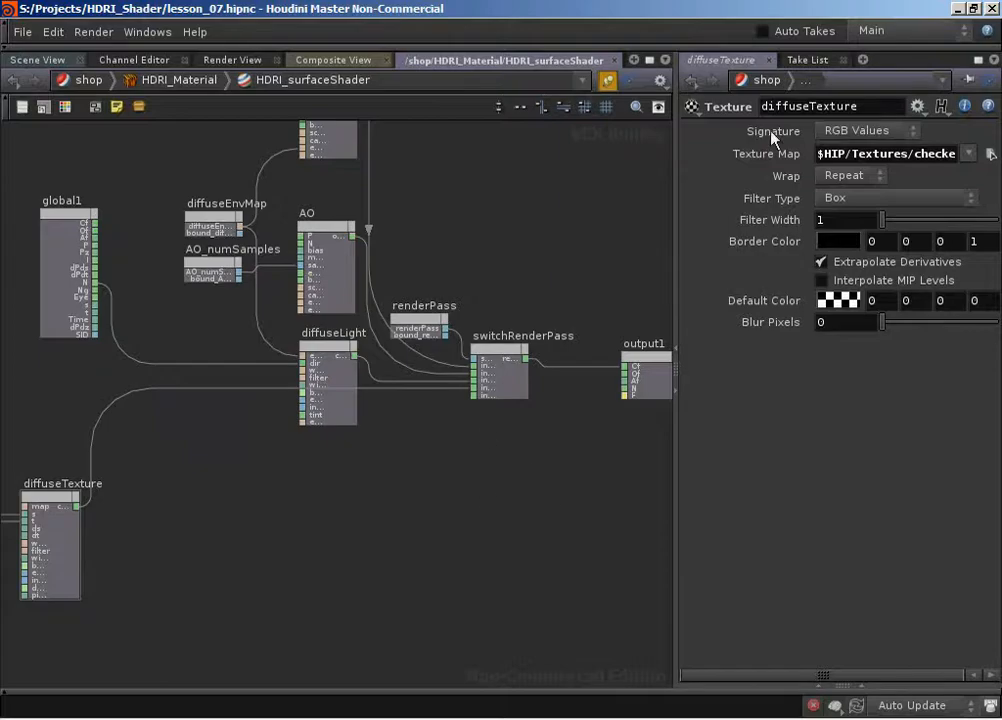
Step: Return to the out network and open the parameter interface editor for the renderSettings node
{"action": "left_click", "coordinate": [163, 82]}
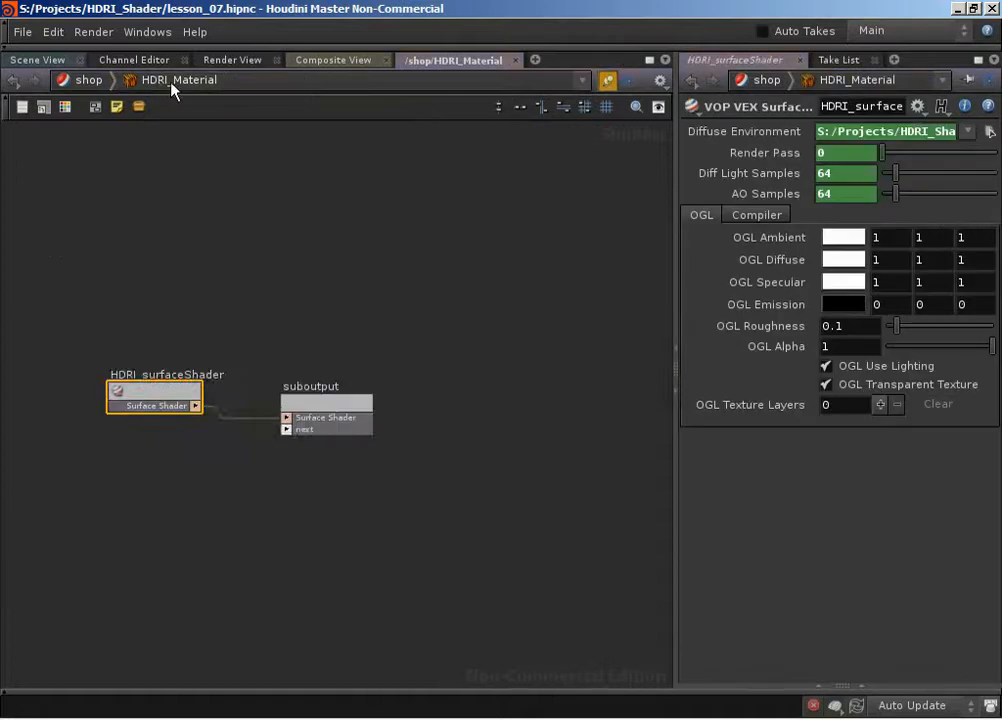
{"action": "left_click", "coordinate": [92, 81]}
{"action": "left_click", "coordinate": [95, 82]}
{"action": "left_click", "coordinate": [155, 162]}
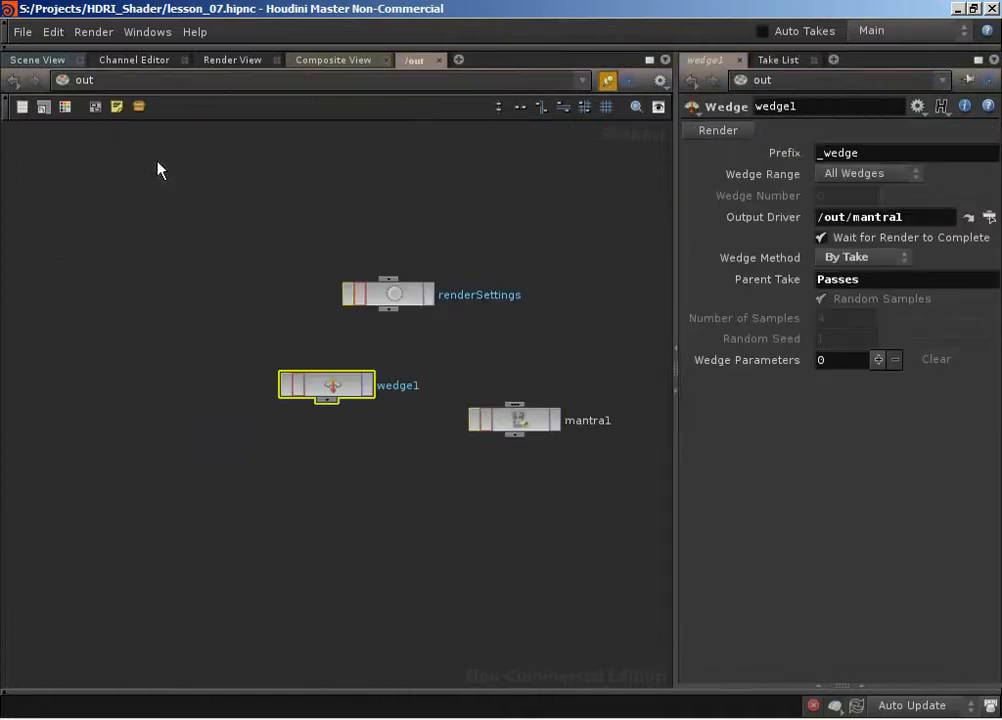
{"action": "left_click", "coordinate": [407, 295]}
{"action": "right_click", "coordinate": [396, 298]}
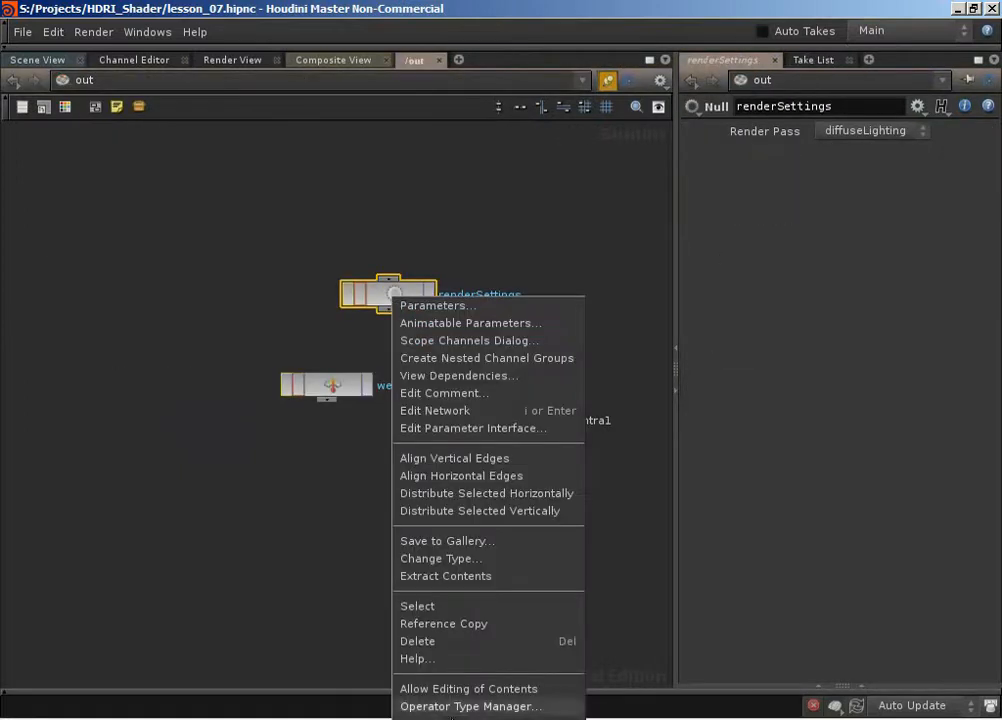
{"action": "left_click", "coordinate": [460, 429]}
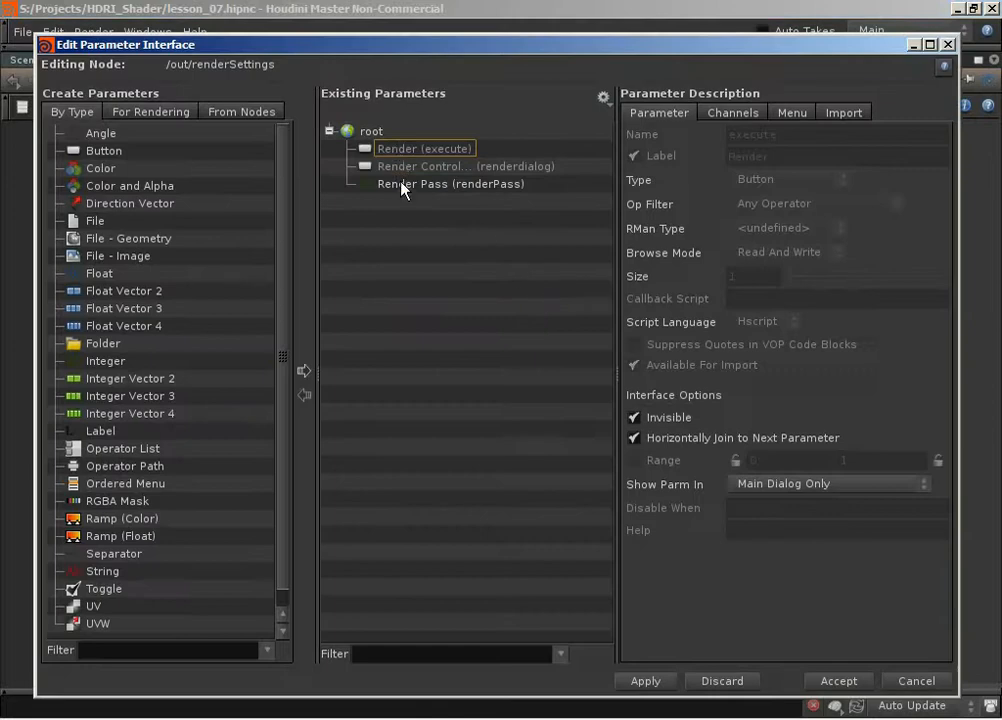
Step: Add menu item 3 labelled diffuseSurfaceColor to the Render Pass parameter of renderSettings and accept the change
{"action": "left_click", "coordinate": [404, 186]}
{"action": "left_click", "coordinate": [792, 112]}
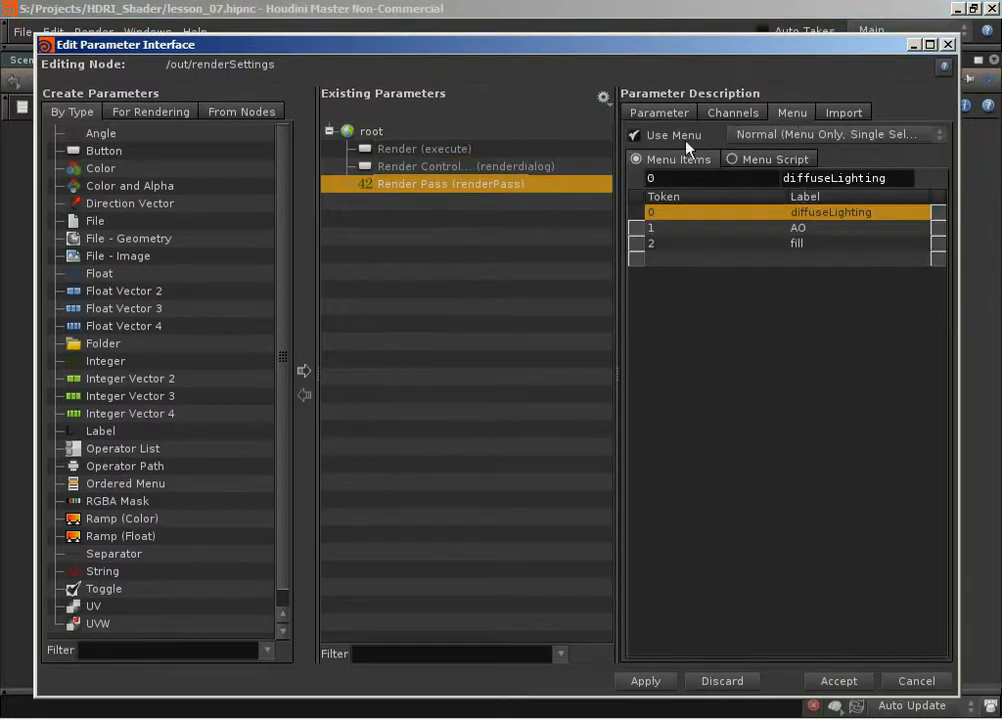
{"action": "left_click", "coordinate": [663, 260]}
{"action": "type", "text": "3"}
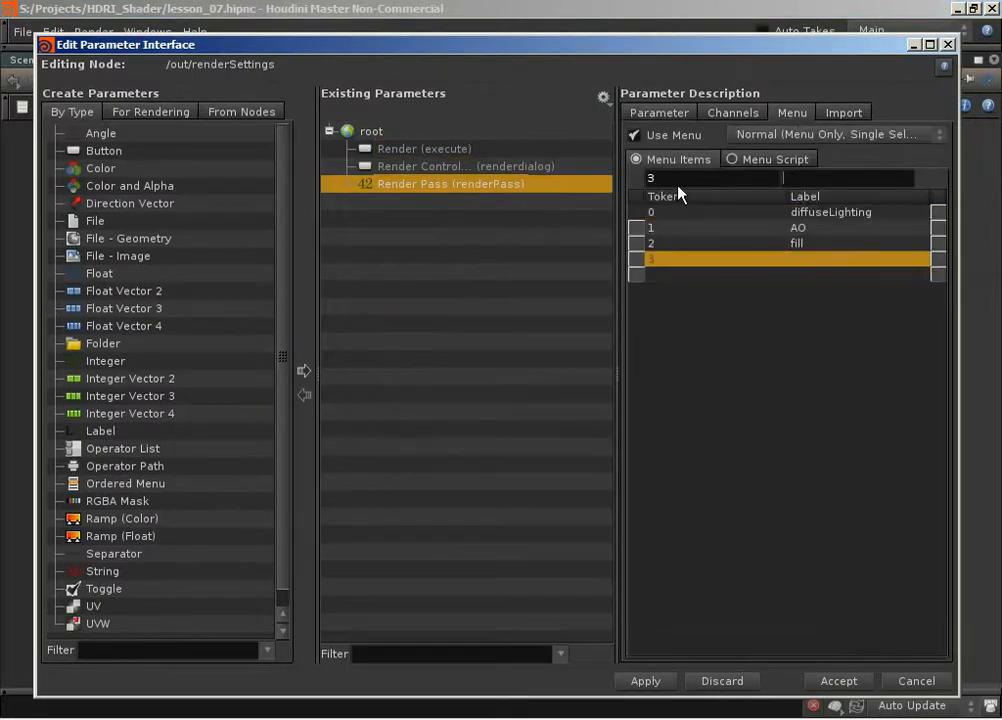
{"action": "key", "text": "Tab"}
{"action": "type", "text": "diffuseSurfaceColor"}
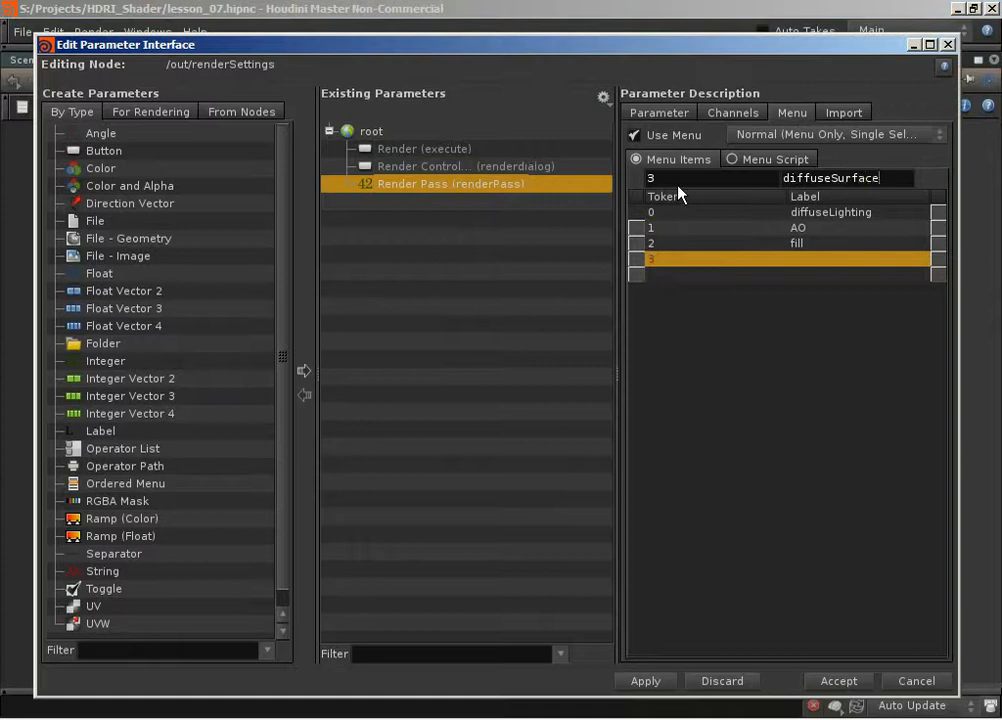
{"action": "key", "text": "Return"}
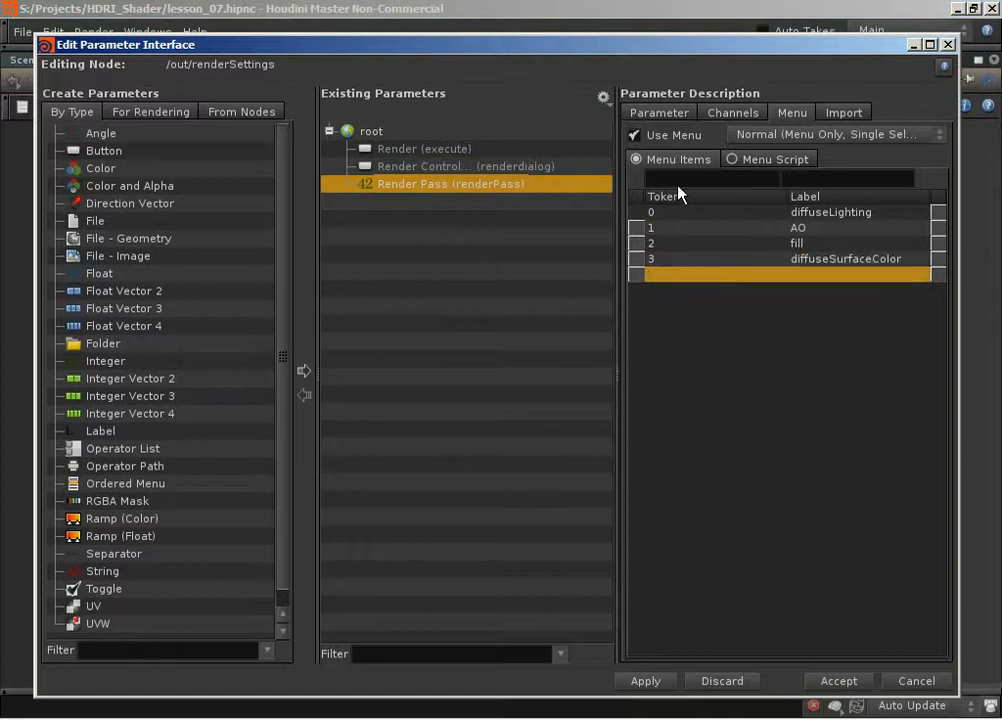
{"action": "left_click", "coordinate": [840, 682]}
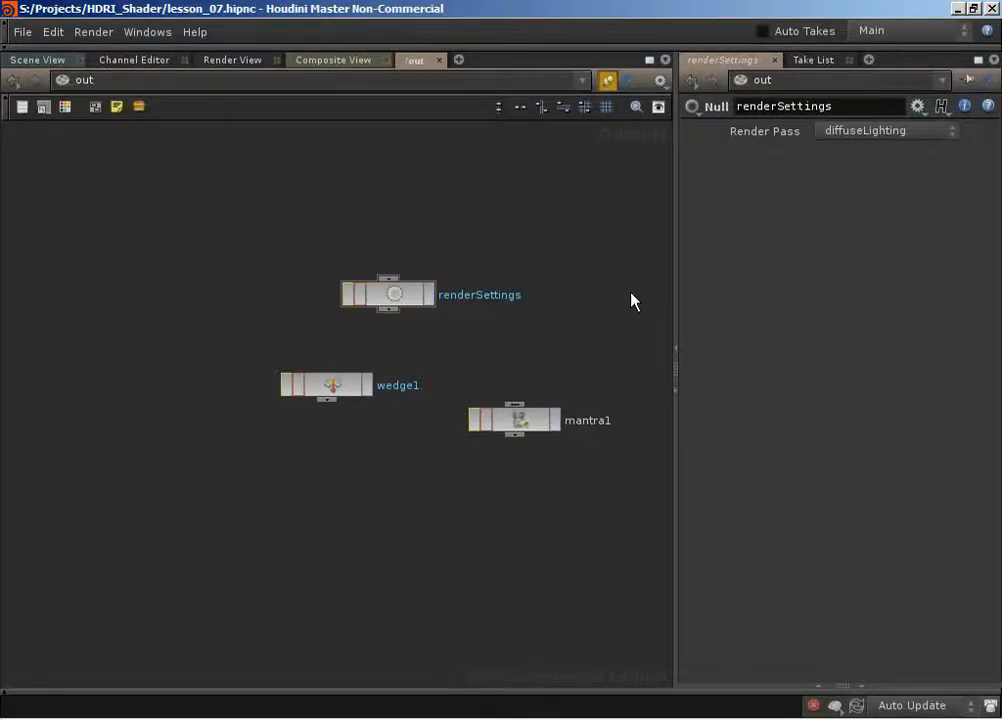
Step: Append a new take under the Passes take and name it Diffuse_Surface_Colour
{"action": "left_click", "coordinate": [812, 60]}
{"action": "right_click", "coordinate": [727, 119]}
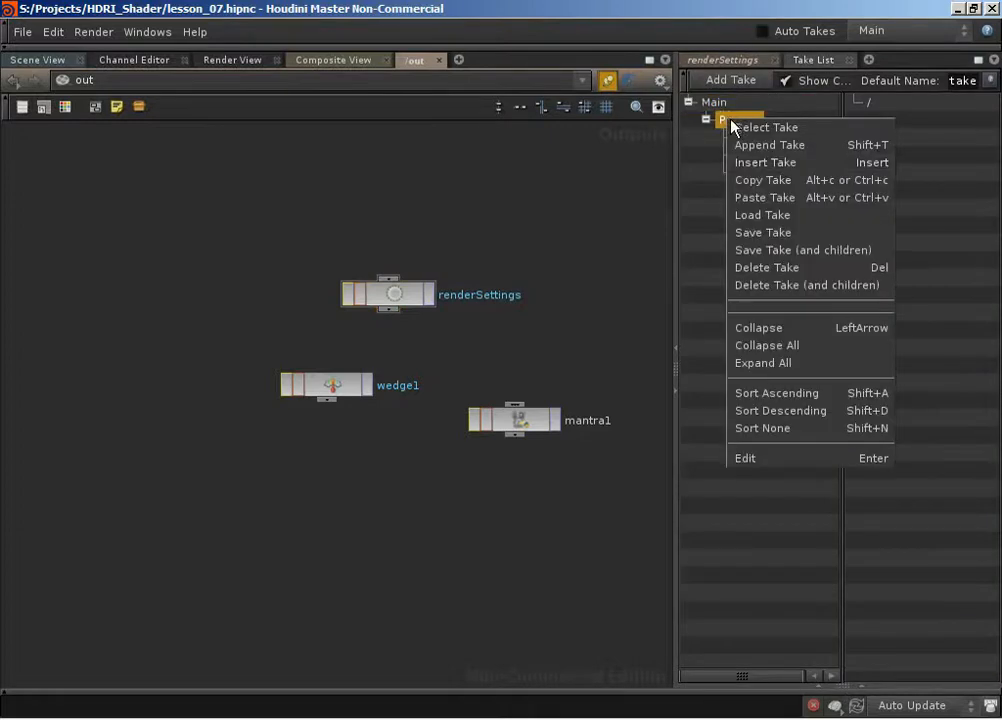
{"action": "left_click", "coordinate": [786, 148]}
{"action": "double_click", "coordinate": [756, 195]}
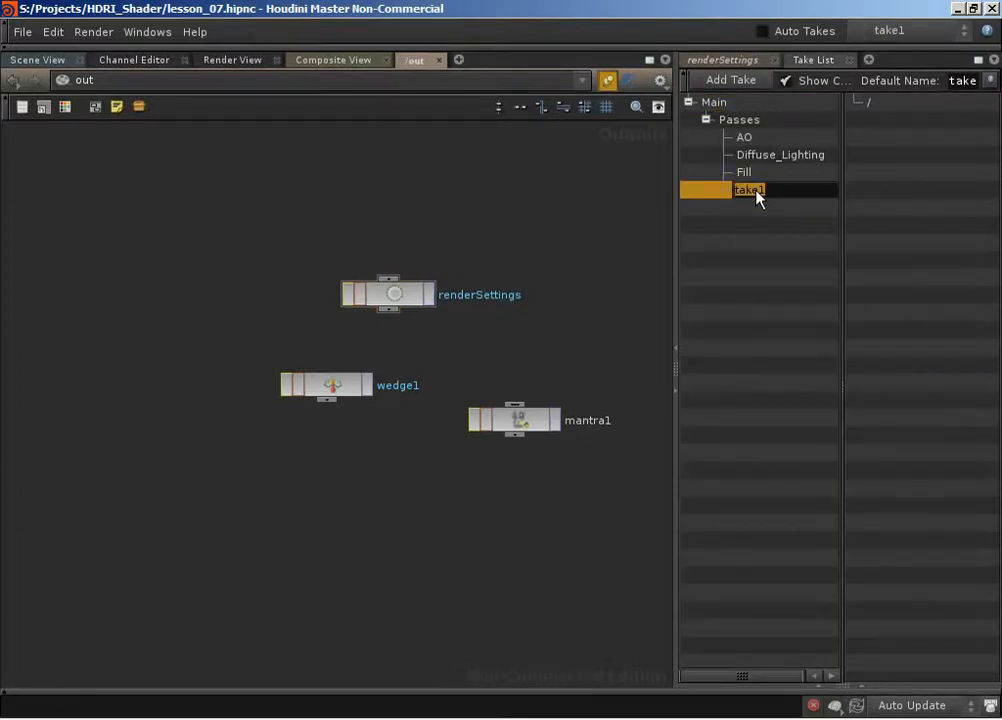
{"action": "type", "text": "Diffuse_Surface_Col"}
{"action": "type", "text": "our"}
{"action": "key", "text": "Return"}
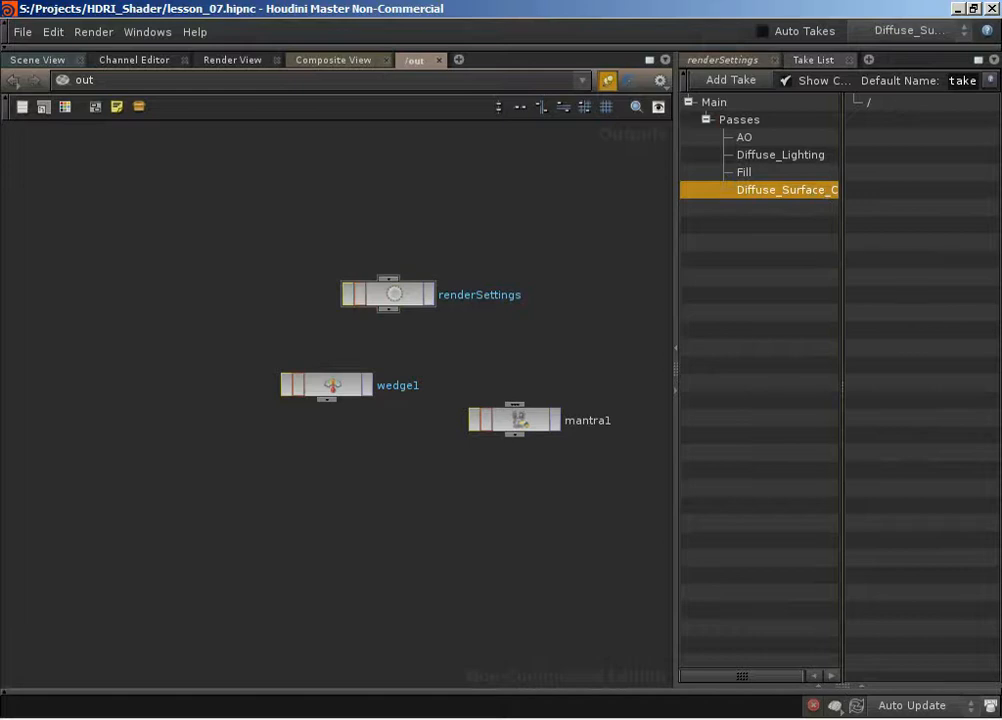
{"action": "left_click_drag", "start_coordinate": [843, 205], "coordinate": [876, 204]}
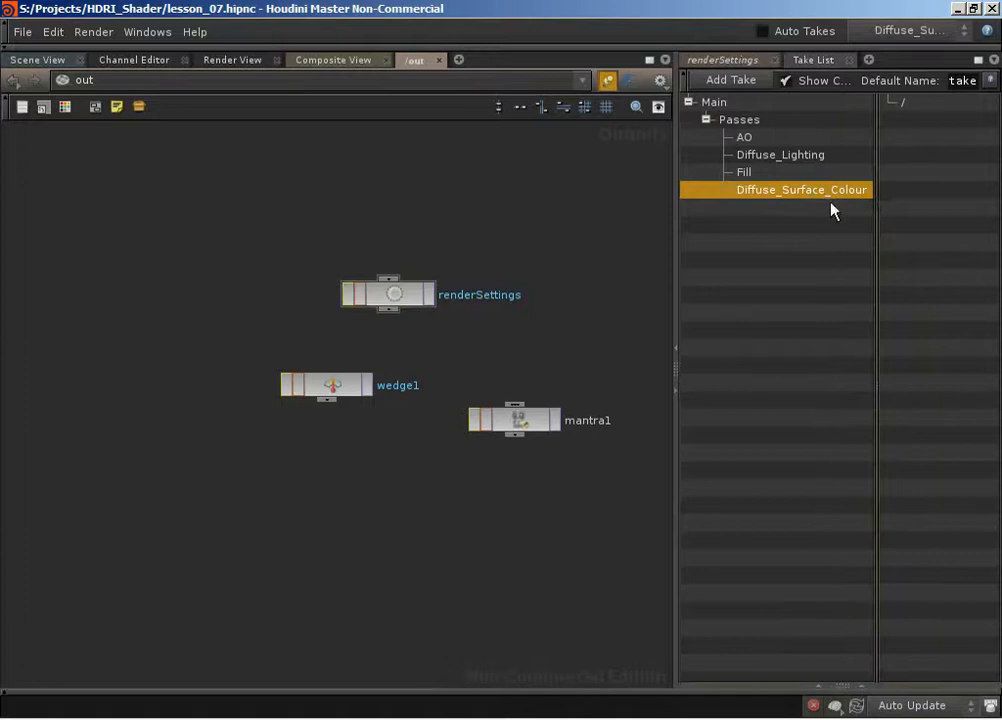
Step: Relabel item 3 of the renderSettings Render Pass menu as diffuseSurfaceColour and accept the change
{"action": "left_click", "coordinate": [384, 296]}
{"action": "right_click", "coordinate": [404, 297]}
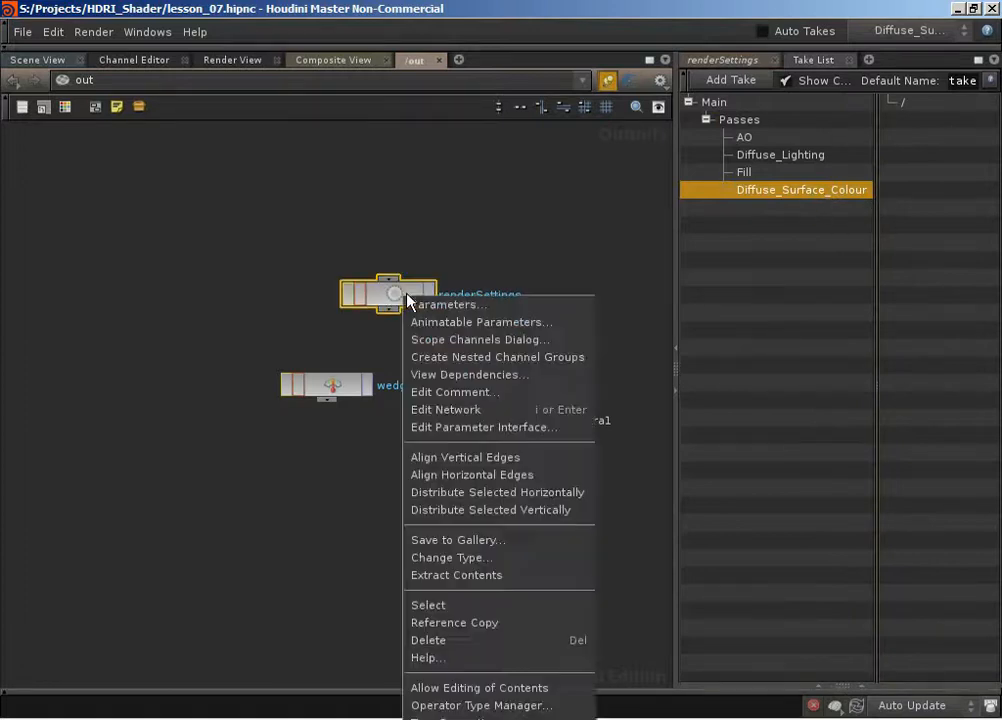
{"action": "left_click", "coordinate": [494, 425]}
{"action": "left_click", "coordinate": [408, 186]}
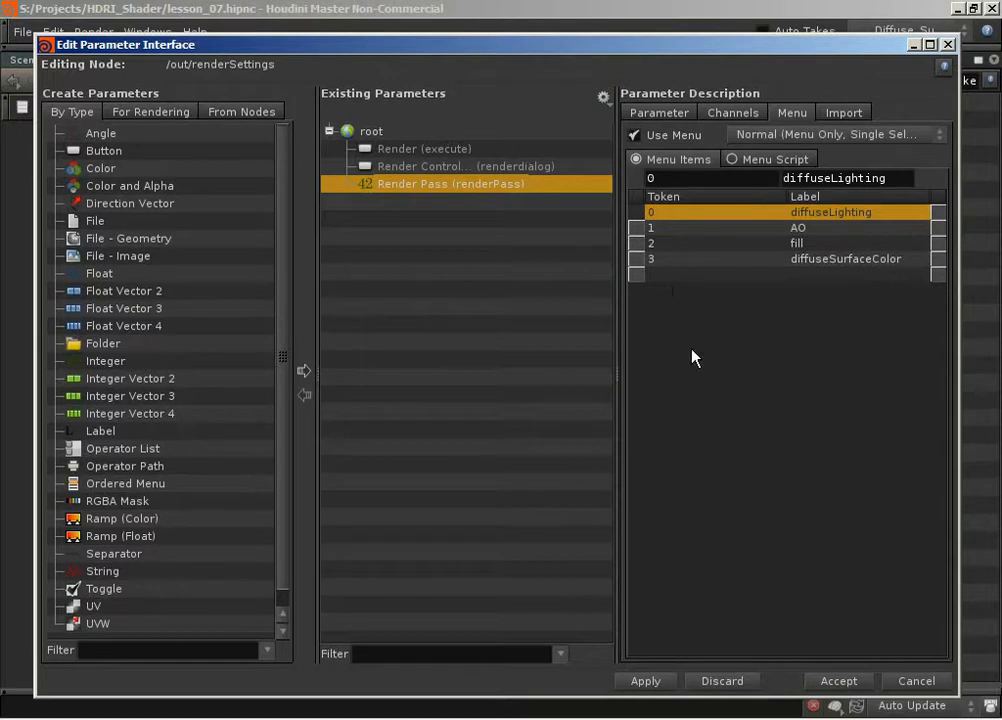
{"action": "left_click", "coordinate": [826, 262]}
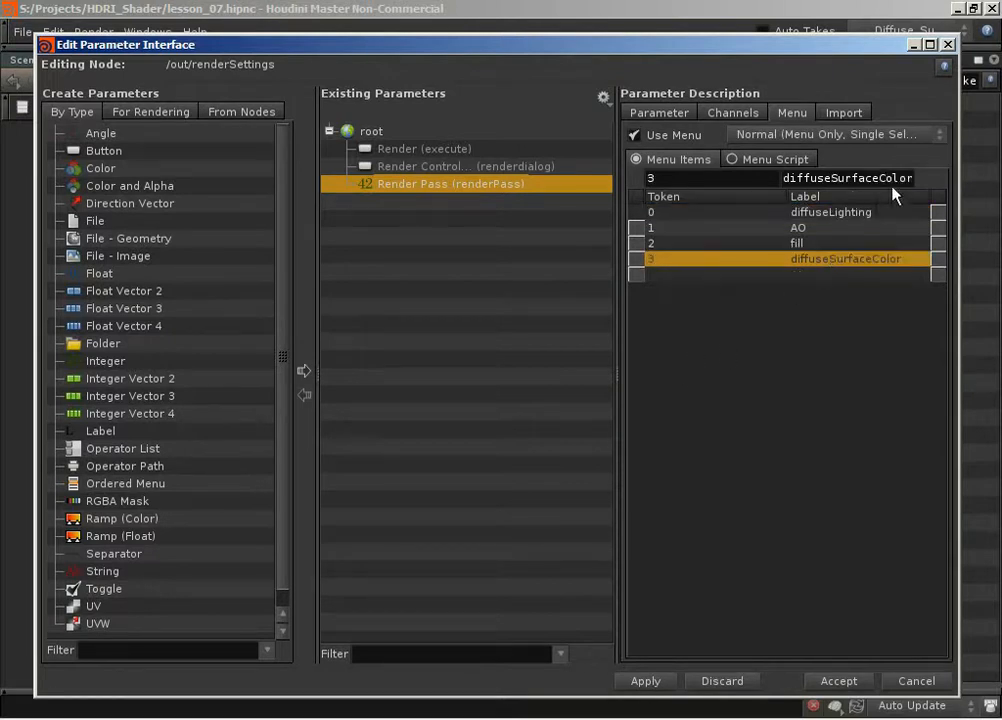
{"action": "type", "text": "u"}
{"action": "key", "text": "Return"}
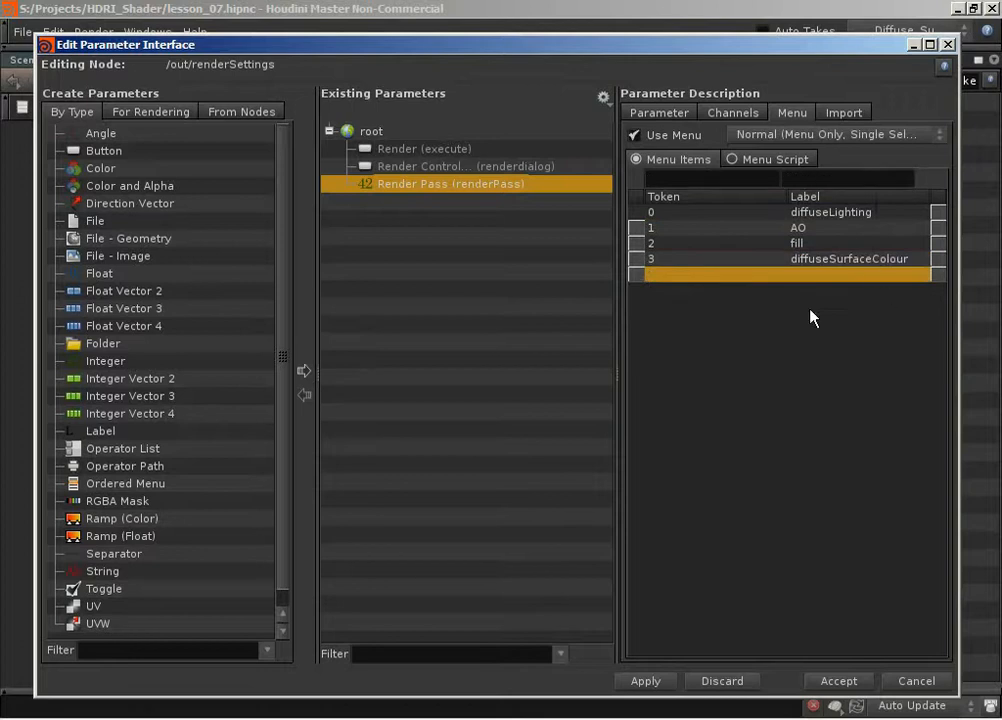
{"action": "left_click", "coordinate": [840, 683]}
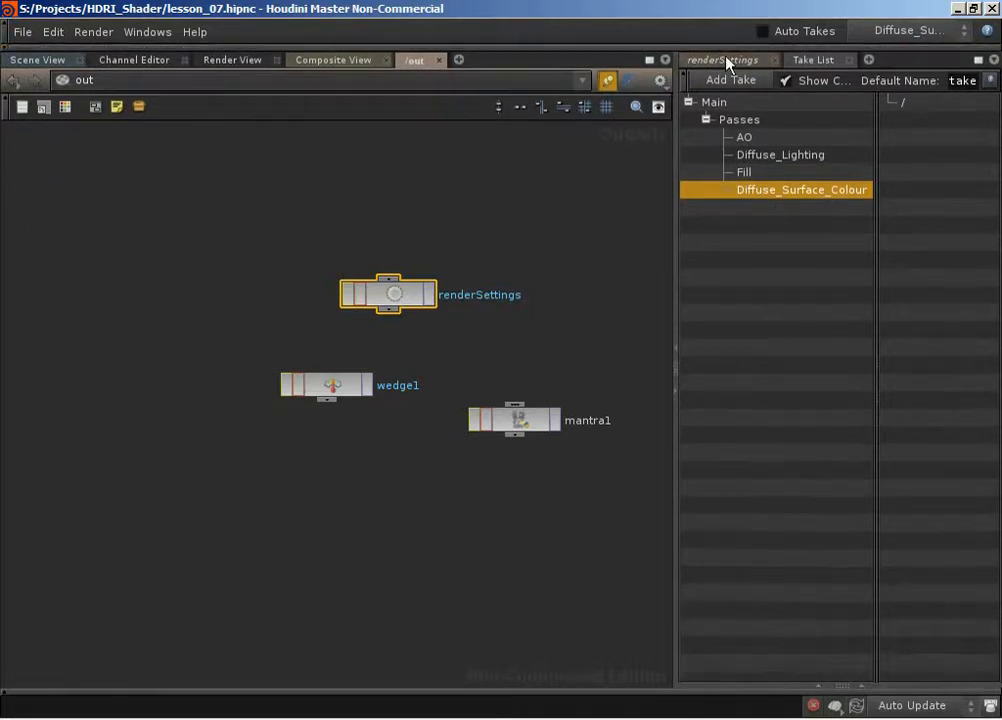
Step: Include the renderSettings Render Pass parameter in the Diffuse_Surface_Colour take and set it to diffuseSurfaceColour
{"action": "left_click", "coordinate": [727, 64]}
{"action": "right_click", "coordinate": [738, 130]}
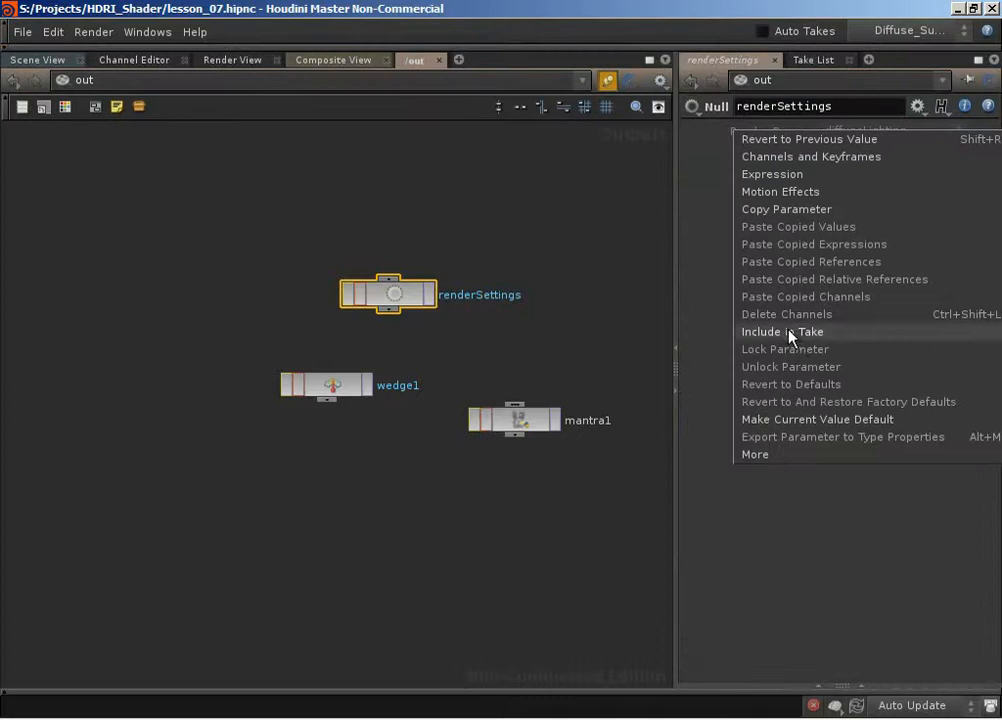
{"action": "left_click", "coordinate": [790, 333]}
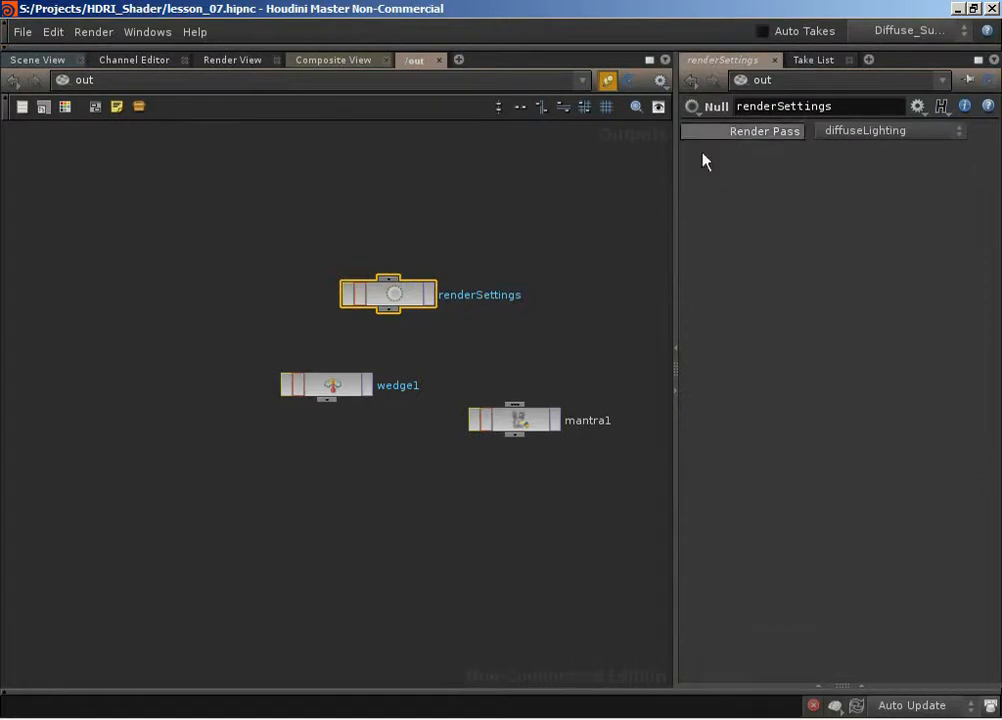
{"action": "left_click", "coordinate": [890, 131]}
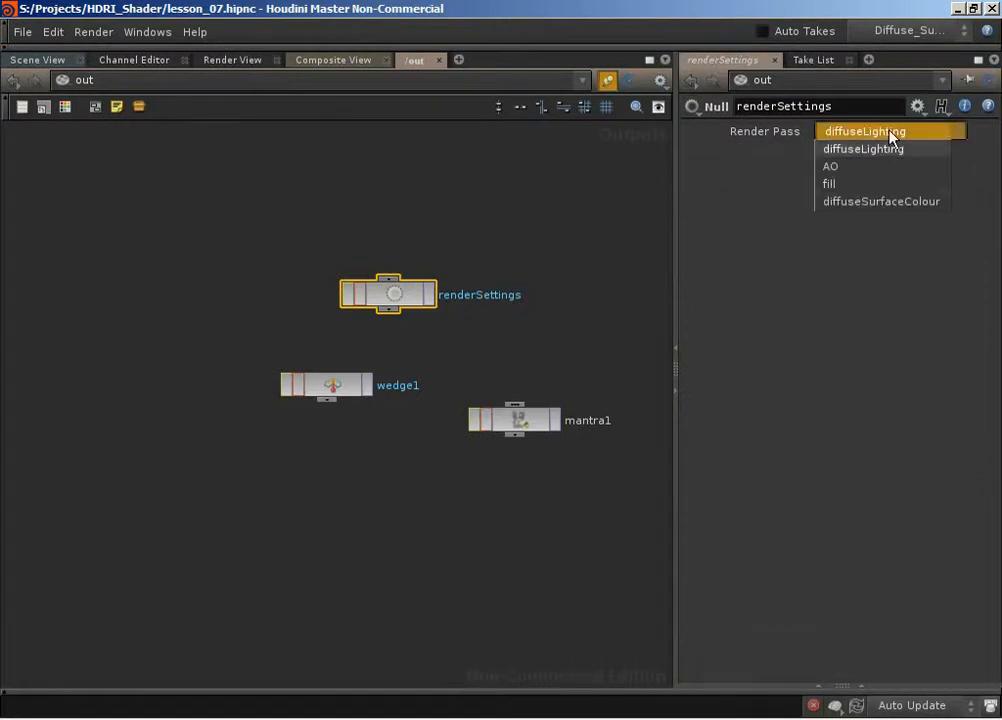
{"action": "left_click", "coordinate": [880, 203]}
Step: Switch back to the Main take, set mantra1 to render with the Diffuse_Surface_Colour take, and start the render
{"action": "left_click", "coordinate": [895, 30]}
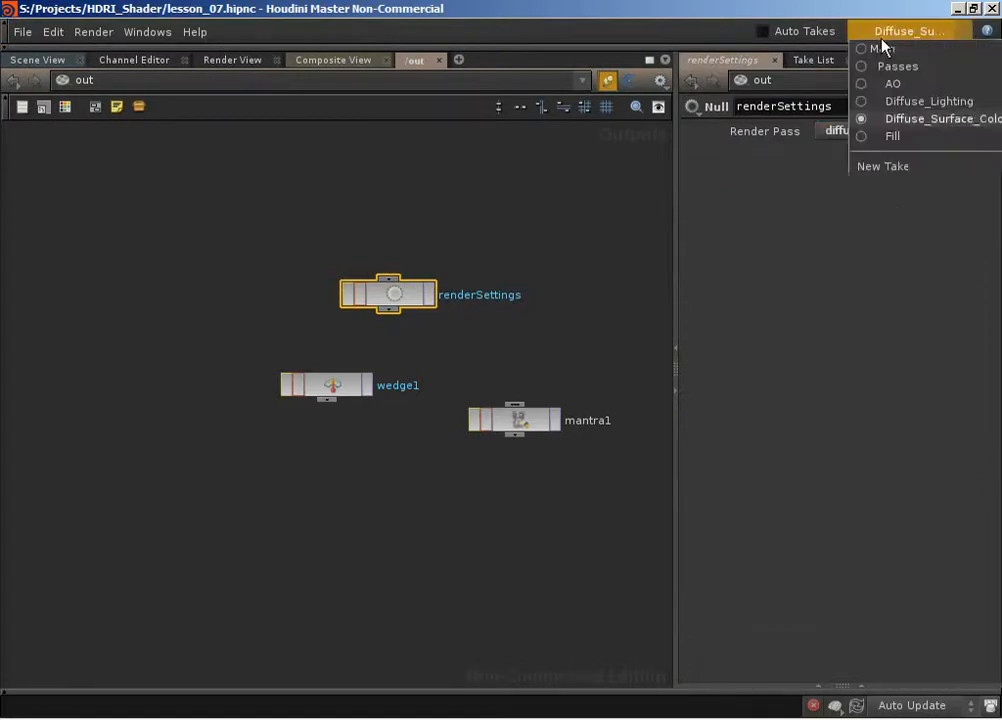
{"action": "left_click", "coordinate": [876, 49]}
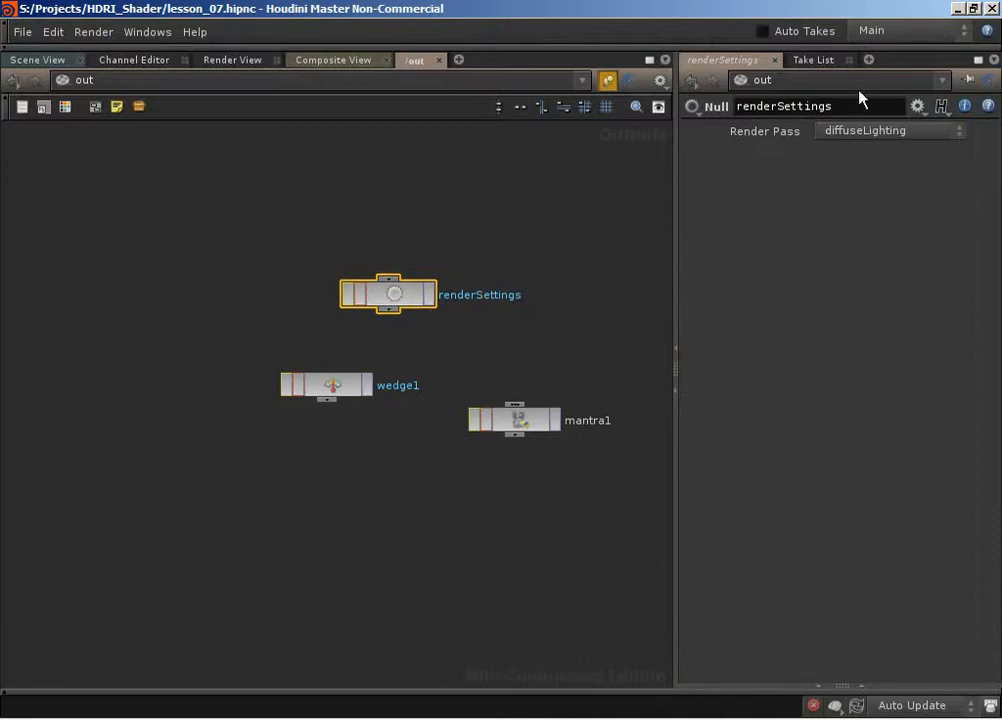
{"action": "left_click", "coordinate": [529, 424]}
{"action": "left_click", "coordinate": [873, 197]}
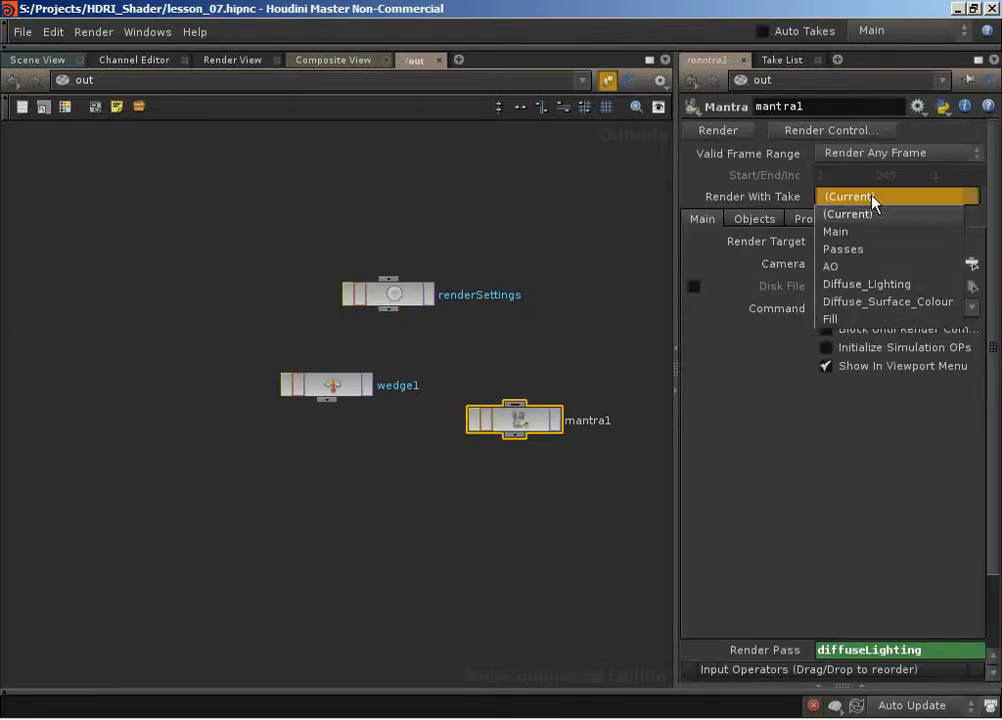
{"action": "left_click", "coordinate": [886, 302]}
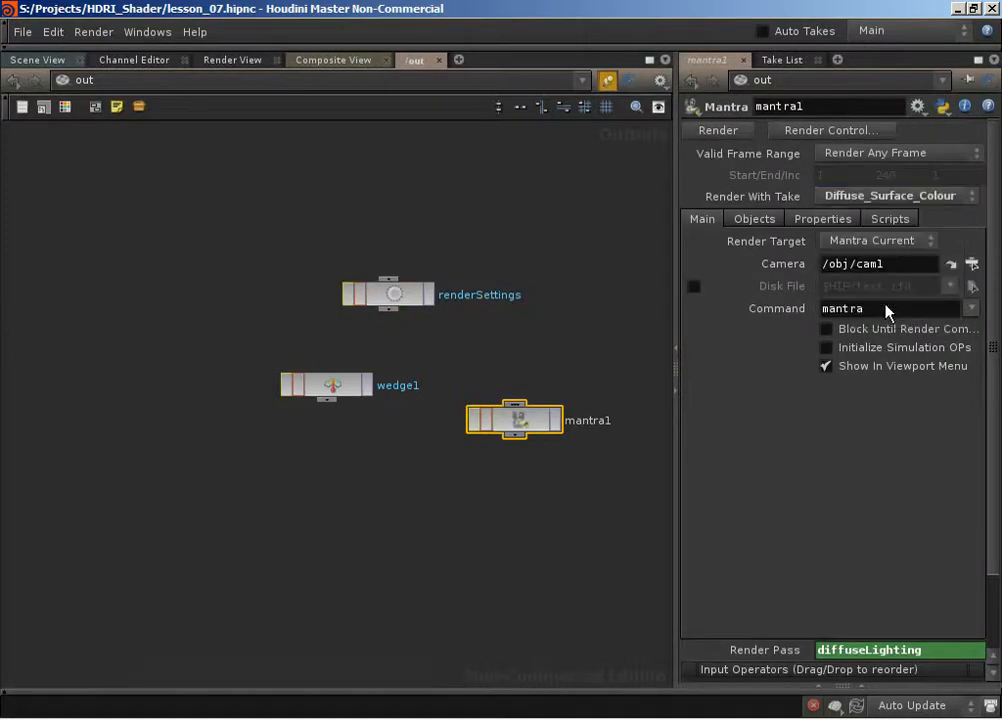
{"action": "left_click", "coordinate": [708, 132]}
Step: Check the mantra render process in Windows Task Manager's process list, and close Task Manager
{"action": "key", "text": "ctrl+shift+Escape"}
{"action": "left_click", "coordinate": [119, 201]}
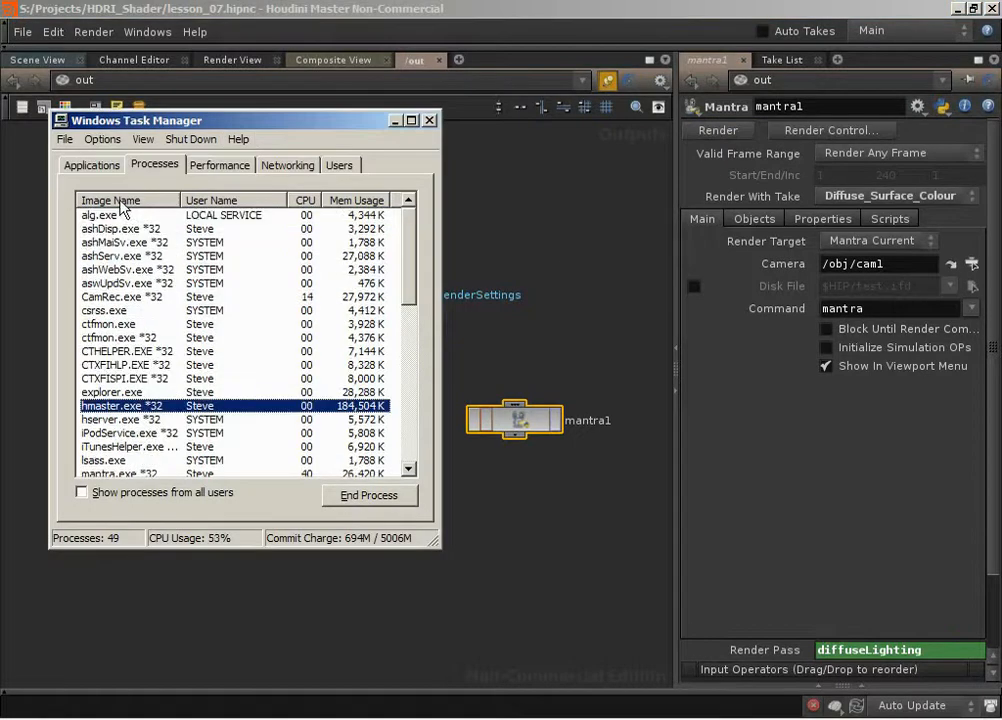
{"action": "scroll", "coordinate": [125, 340], "scroll_direction": "down", "scroll_amount": 2}
{"action": "left_click", "coordinate": [116, 393]}
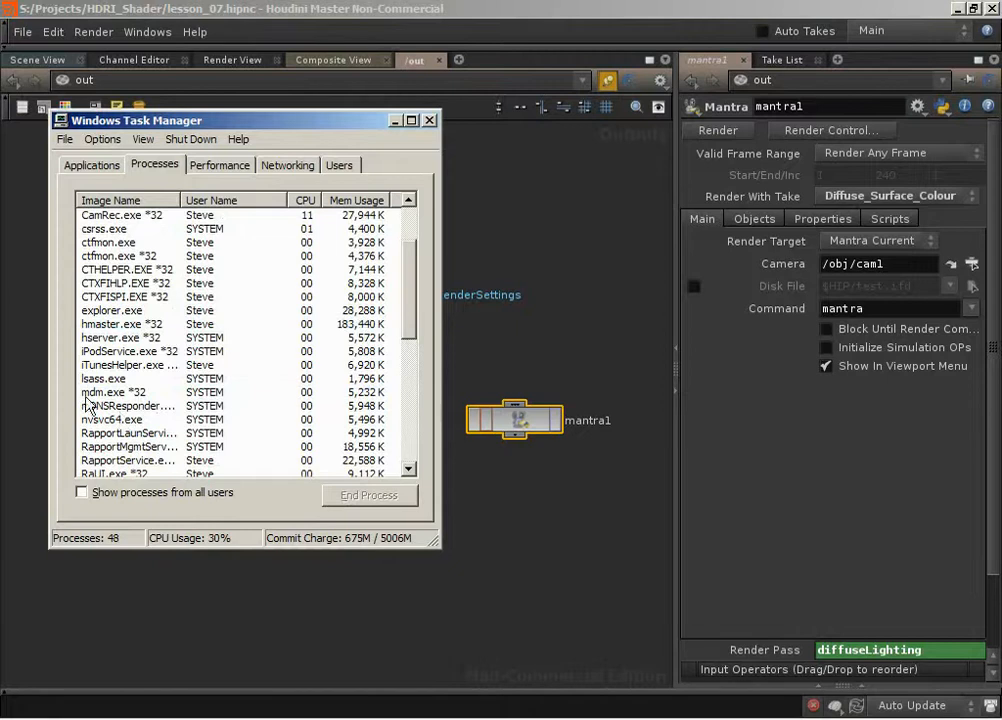
{"action": "left_click", "coordinate": [428, 120]}
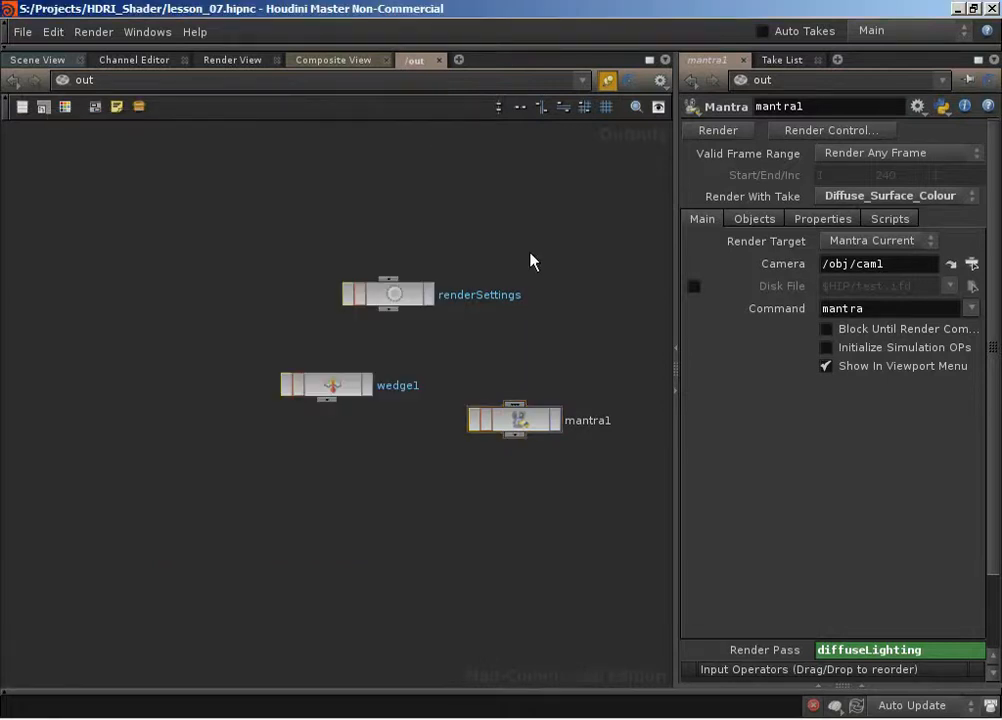
Step: Switch to the Composite View and reveal the img1 compositing network alongside it
{"action": "left_click", "coordinate": [361, 60]}
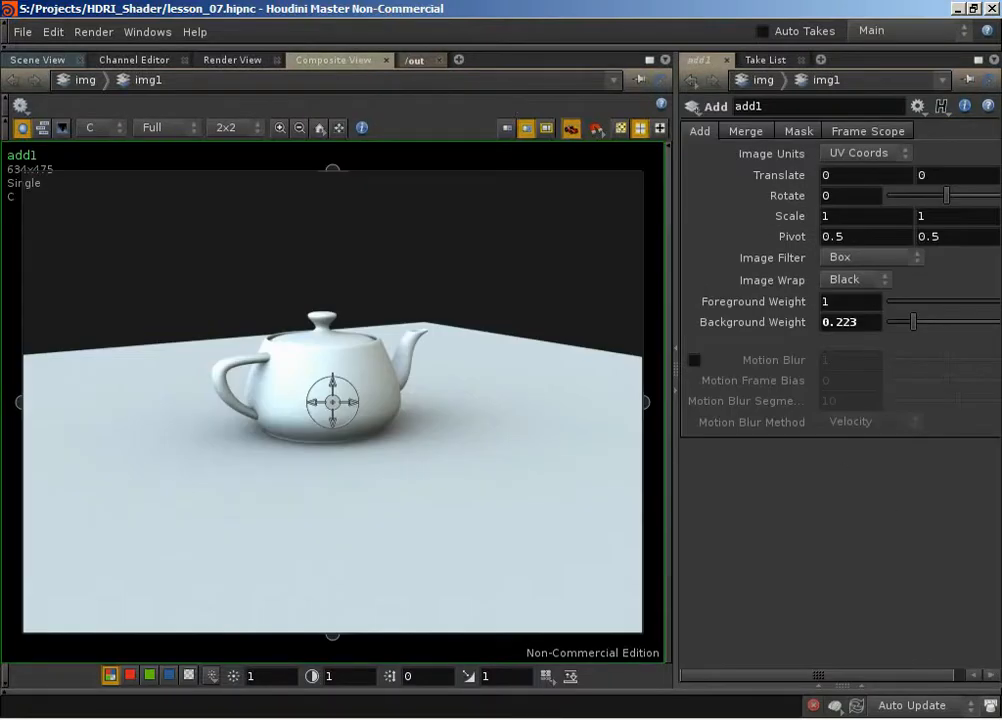
{"action": "left_click", "coordinate": [816, 688]}
{"action": "middle_click_drag", "start_coordinate": [901, 600], "coordinate": [861, 608]}
{"action": "scroll", "coordinate": [880, 620], "scroll_direction": "down", "scroll_amount": 2}
{"action": "right_click_drag", "start_coordinate": [861, 608], "coordinate": [852, 615]}
{"action": "middle_click_drag", "start_coordinate": [870, 601], "coordinate": [790, 590]}
{"action": "right_click_drag", "start_coordinate": [813, 588], "coordinate": [803, 597]}
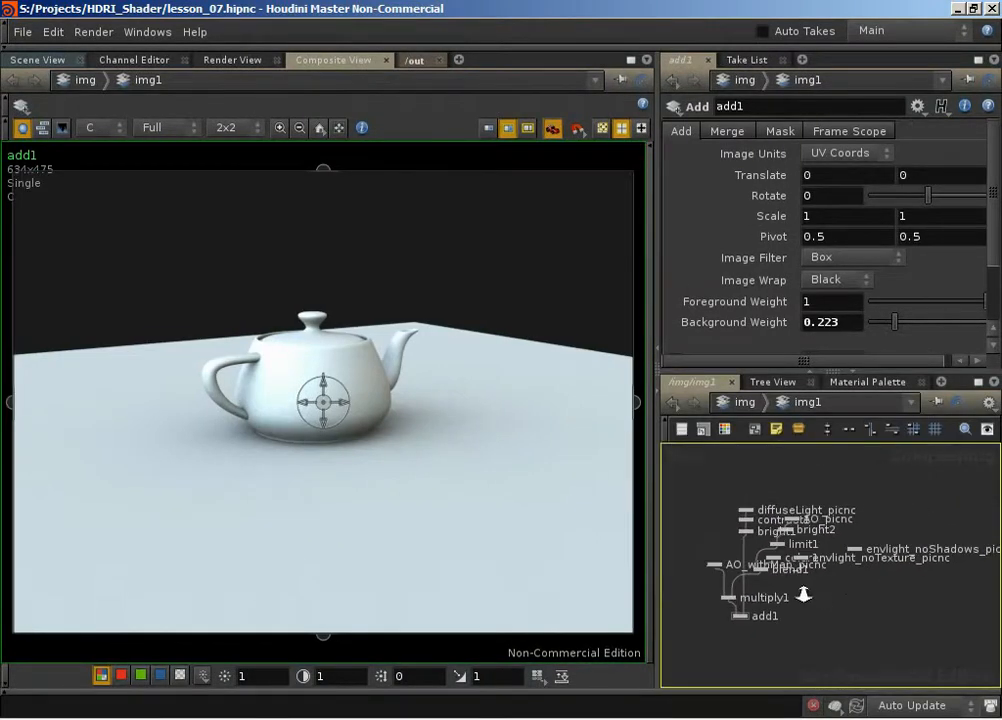
{"action": "middle_click_drag", "start_coordinate": [833, 593], "coordinate": [791, 577]}
Step: Import the testRender AO, diffuseLighting, diffuseSurfaceColour and fill images plus envlight_withTexture.picnc into img1 as file nodes
{"action": "middle_click_drag", "start_coordinate": [904, 606], "coordinate": [758, 541]}
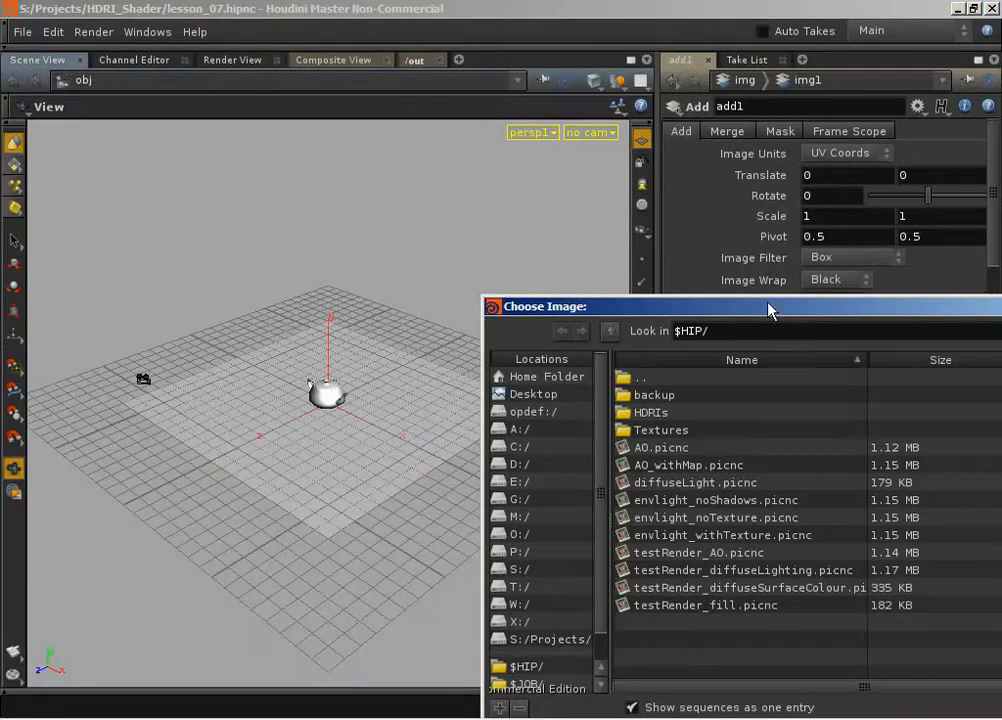
{"action": "left_click_drag", "start_coordinate": [781, 316], "coordinate": [485, 101]}
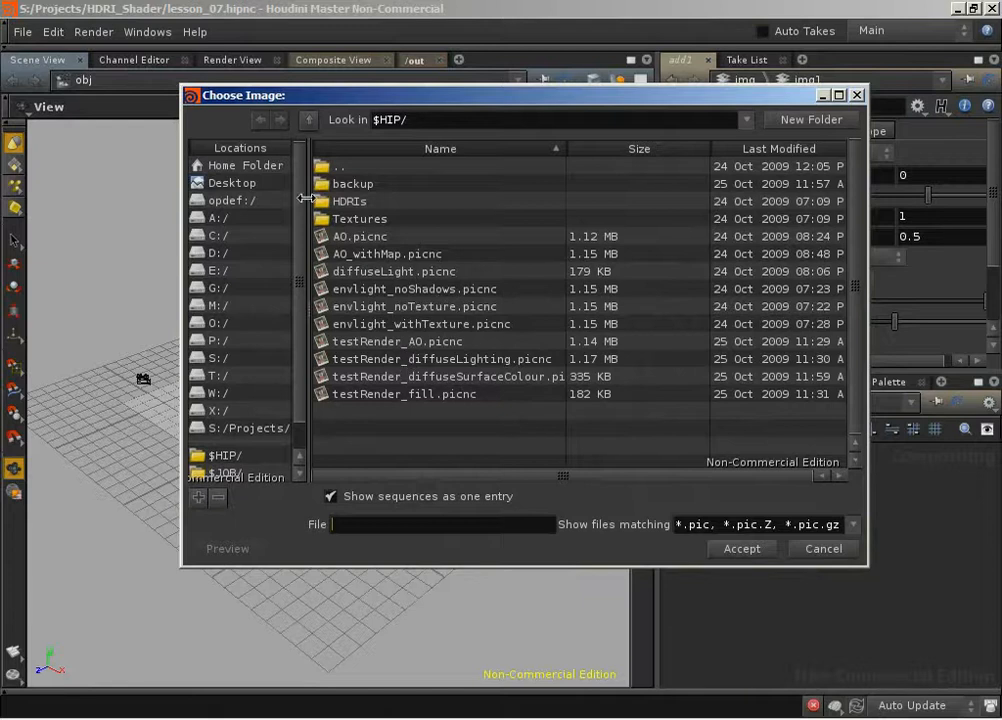
{"action": "left_click", "coordinate": [372, 341]}
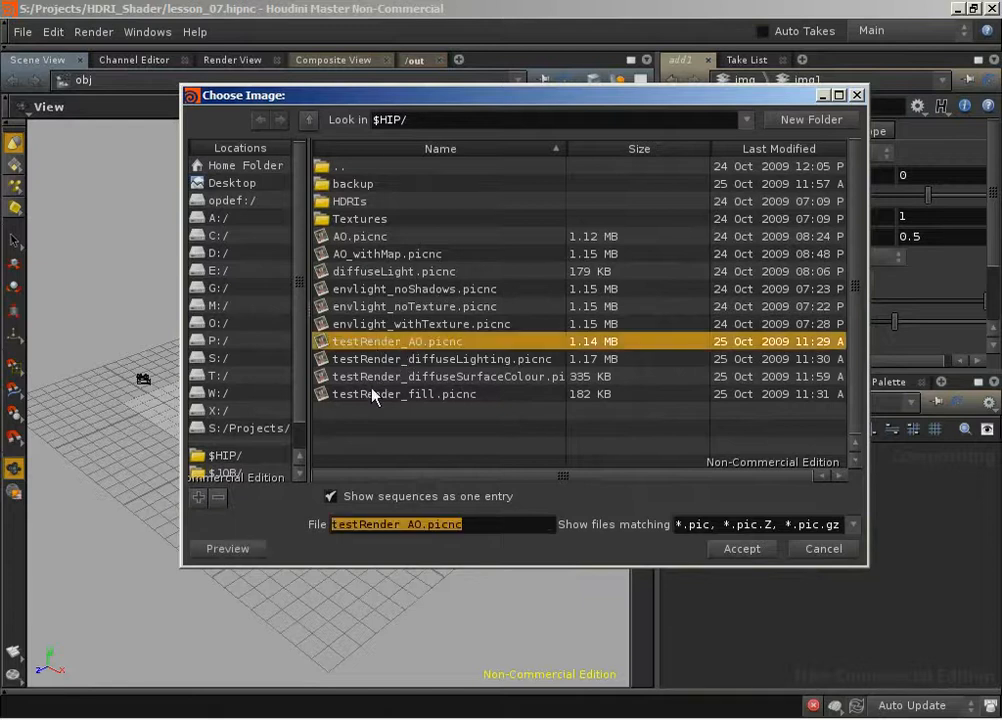
{"action": "left_click", "coordinate": [380, 394], "text": "shift"}
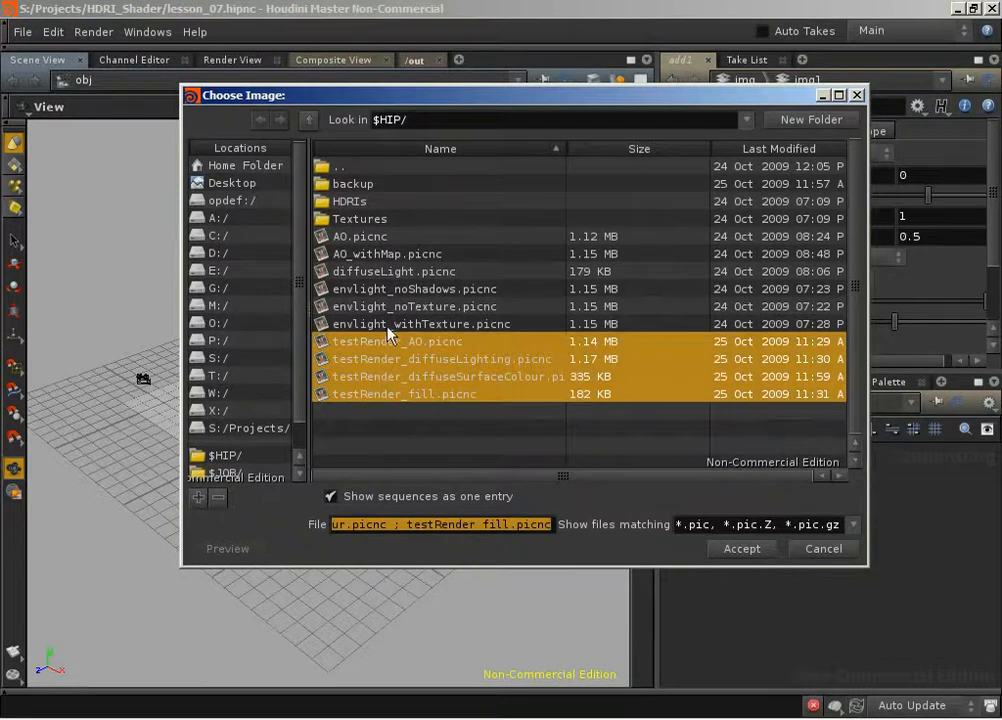
{"action": "left_click", "coordinate": [388, 325], "text": "ctrl"}
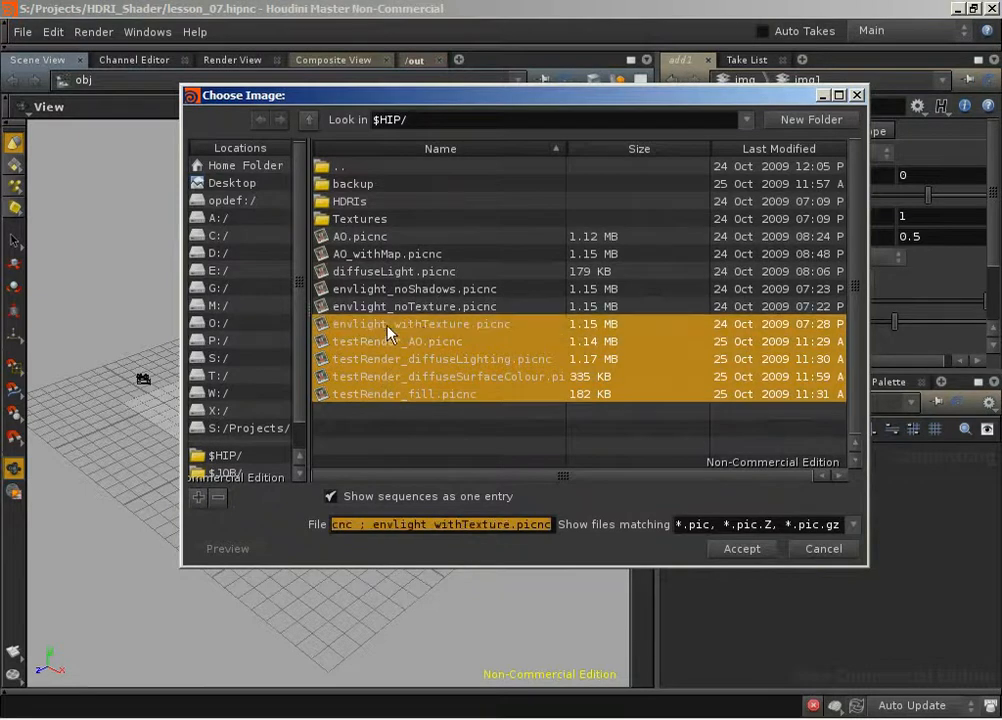
{"action": "left_click", "coordinate": [748, 549]}
Step: View the imported testRender_diffuseLighting and testRender_diffuseSurfaceColour passes in the compositor
{"action": "middle_click_drag", "start_coordinate": [806, 612], "coordinate": [888, 608]}
{"action": "right_click_drag", "start_coordinate": [798, 580], "coordinate": [855, 580]}
{"action": "middle_click_drag", "start_coordinate": [855, 580], "coordinate": [828, 537]}
{"action": "left_click", "coordinate": [744, 479]}
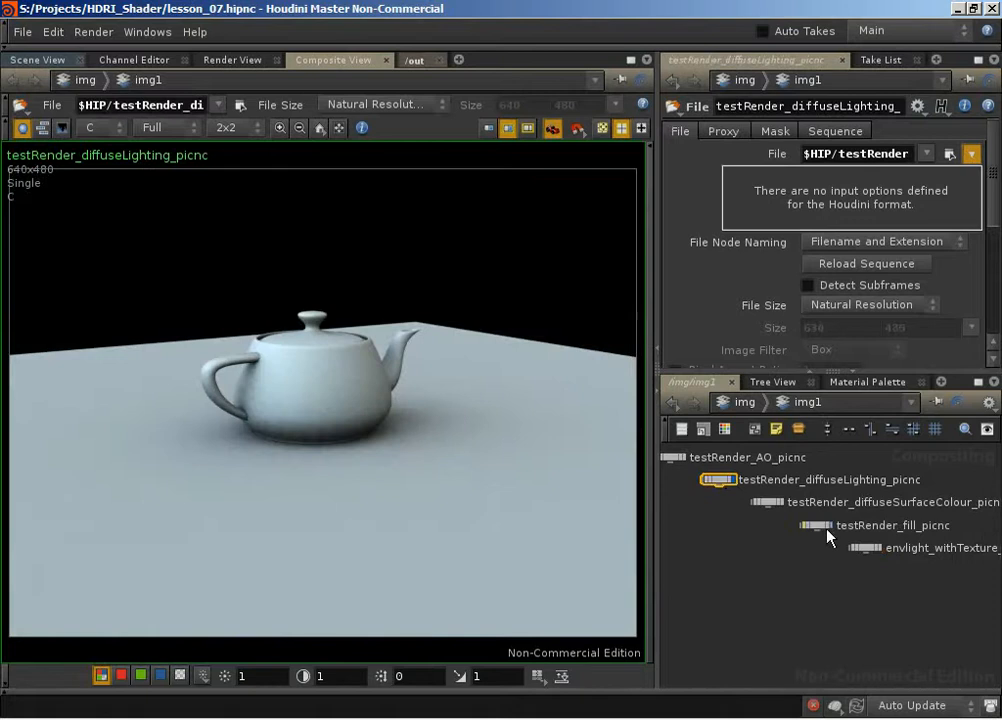
{"action": "left_click", "coordinate": [757, 503]}
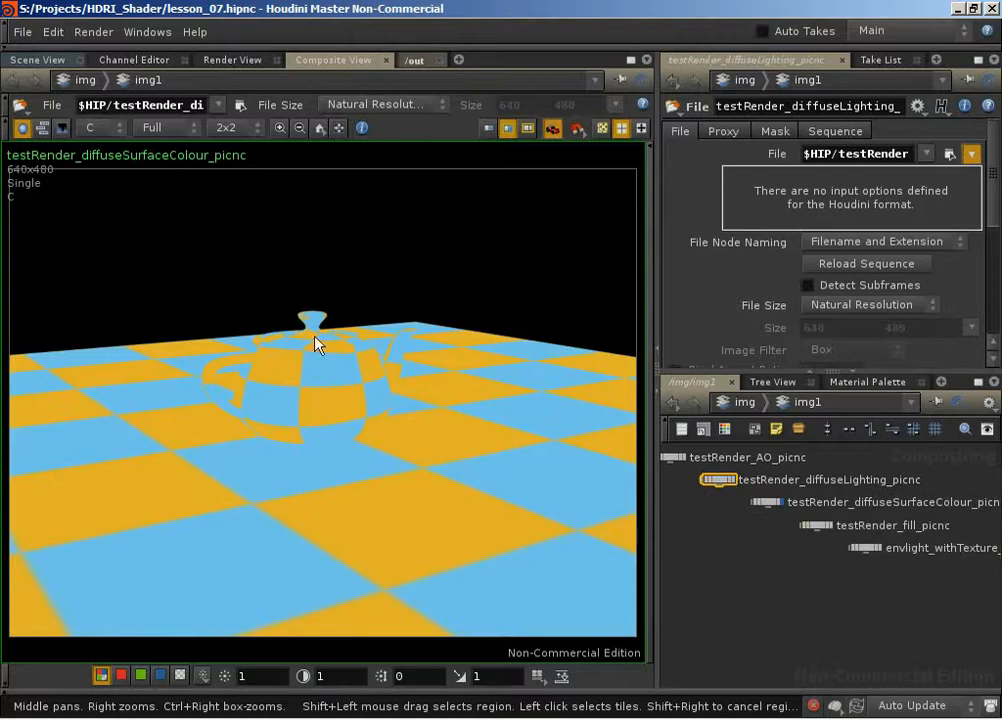
{"action": "left_click", "coordinate": [729, 482]}
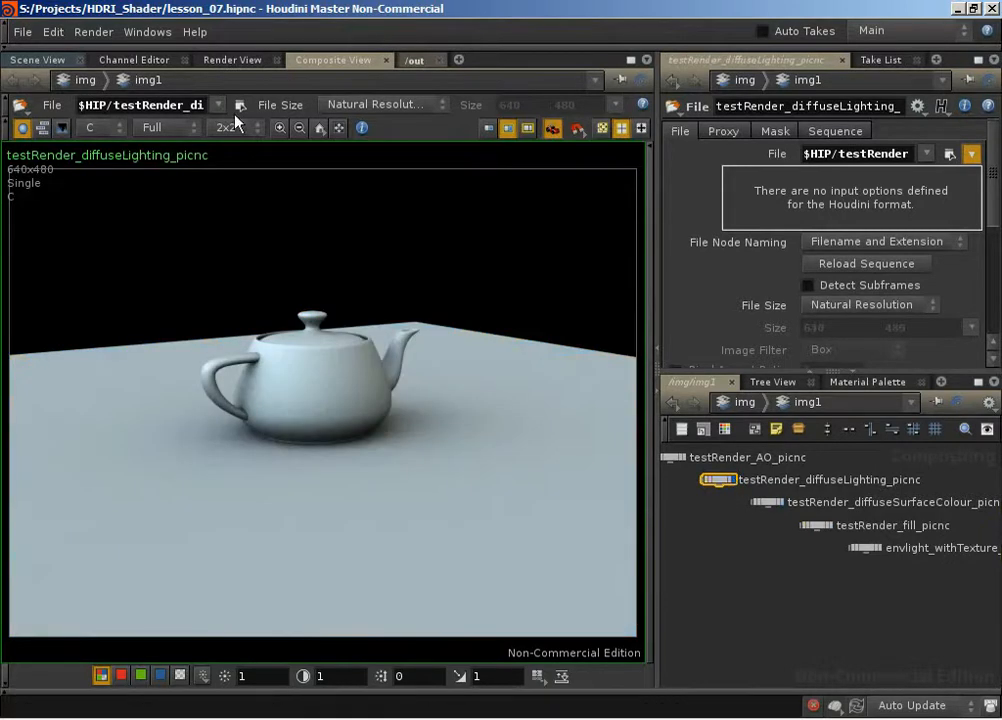
Step: Add a Multiply node that combines testRender_diffuseLighting with testRender_diffuseSurfaceColour, placing it below the two inputs
{"action": "key", "text": "Tab"}
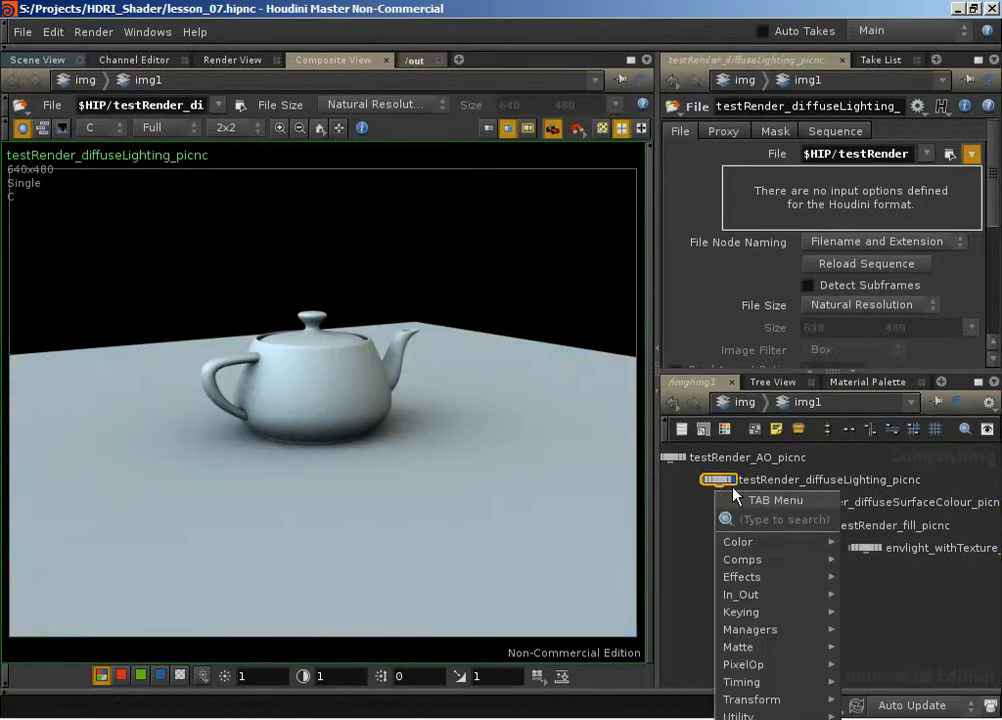
{"action": "type", "text": "mul"}
{"action": "key", "text": "Return"}
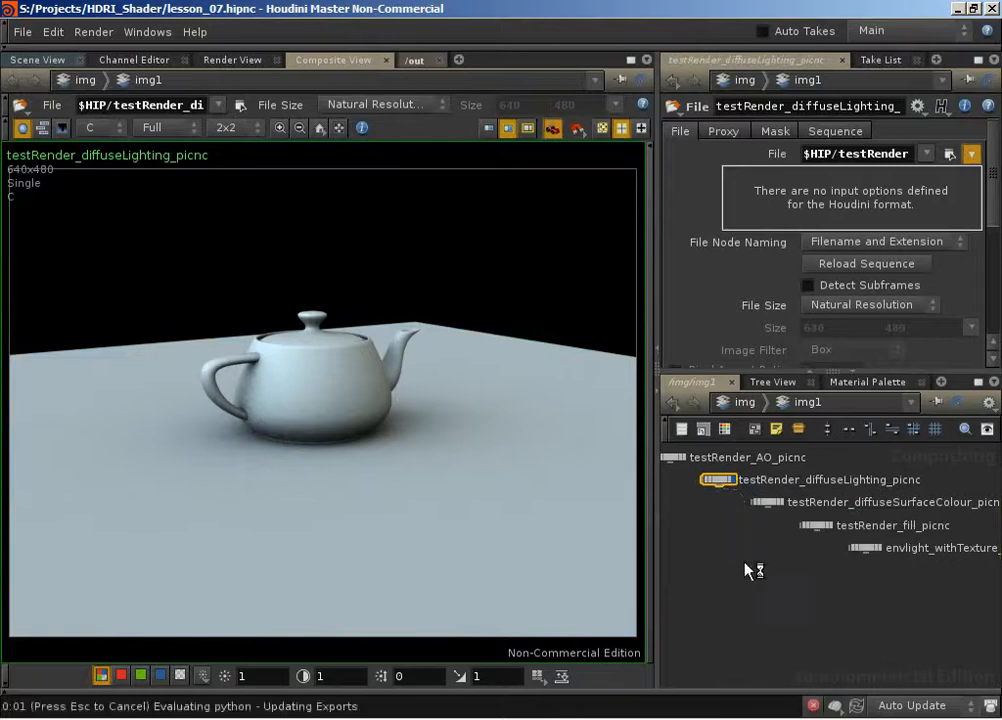
{"action": "left_click", "coordinate": [757, 567]}
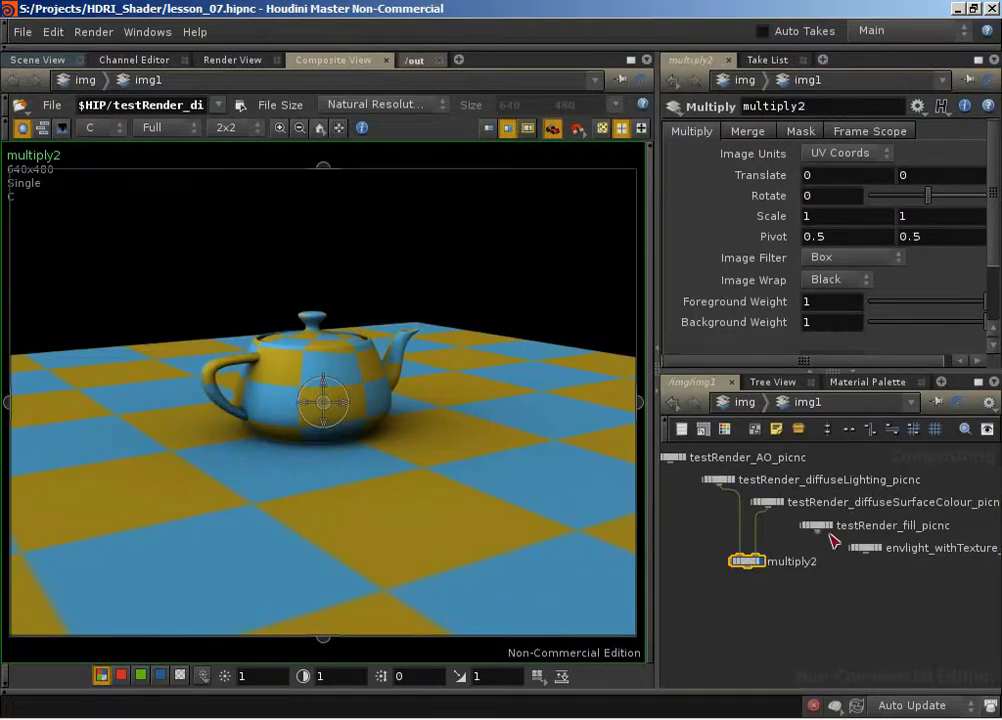
Step: Display envlight_withTexture side by side with the multiply2 result to compare them
{"action": "middle_click_drag", "start_coordinate": [875, 608], "coordinate": [824, 602]}
{"action": "right_click_drag", "start_coordinate": [824, 602], "coordinate": [838, 602]}
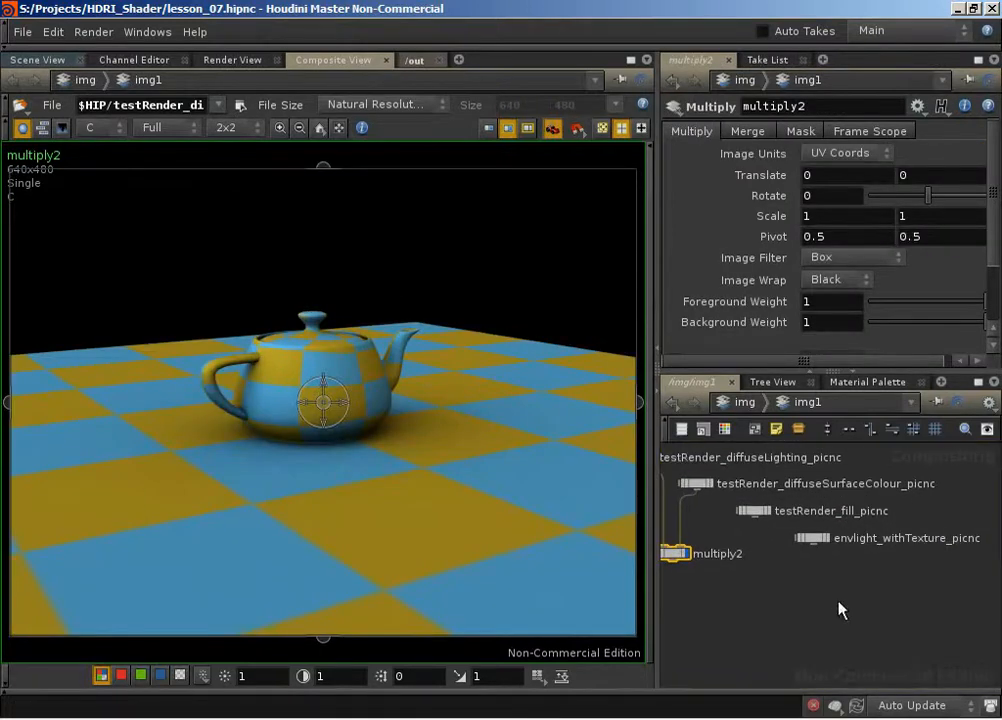
{"action": "left_click", "coordinate": [828, 538], "text": "shift"}
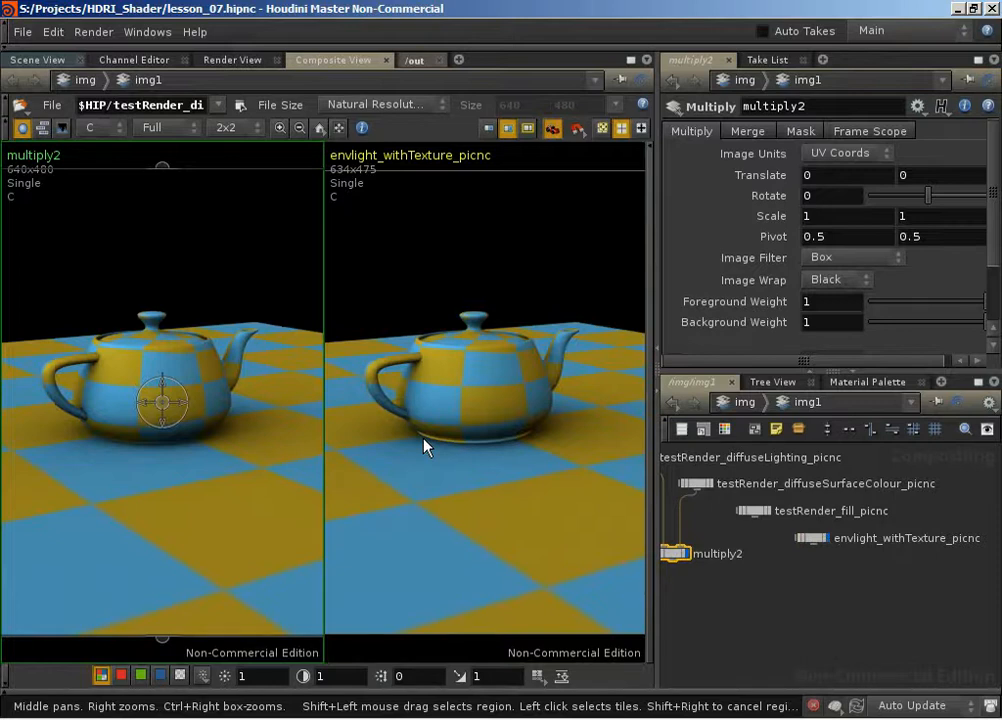
{"action": "middle_click_drag", "start_coordinate": [695, 572], "coordinate": [832, 572]}
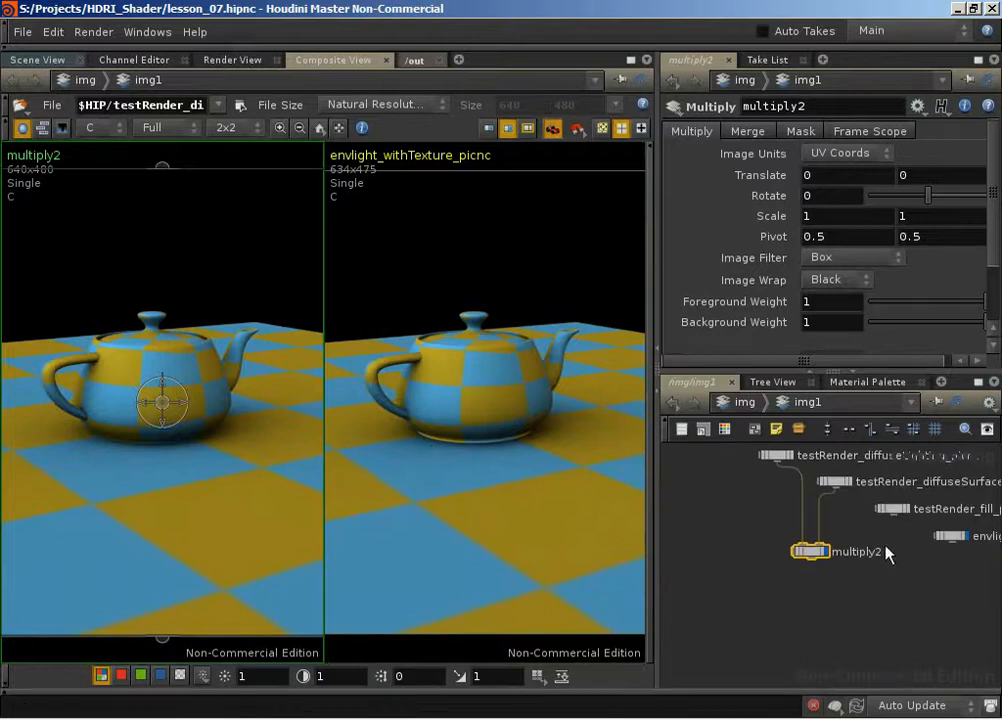
{"action": "middle_click_drag", "start_coordinate": [888, 553], "coordinate": [731, 573]}
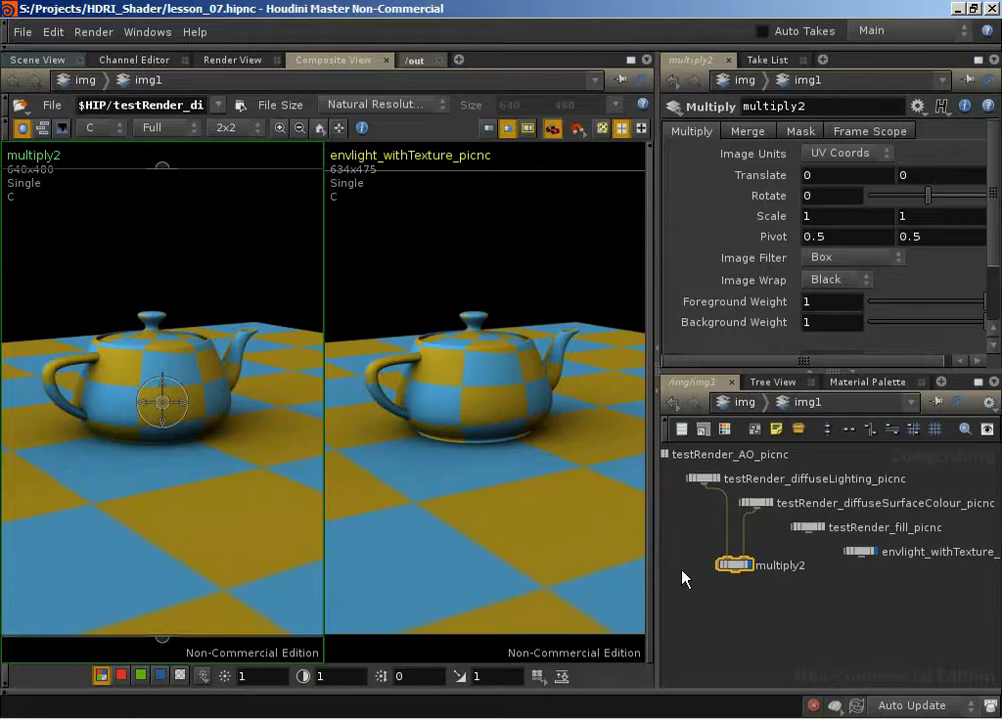
Step: Inspect the diffuse lighting pass alone, then compare multiply2 against envlight_withTexture once more
{"action": "left_click", "coordinate": [717, 479]}
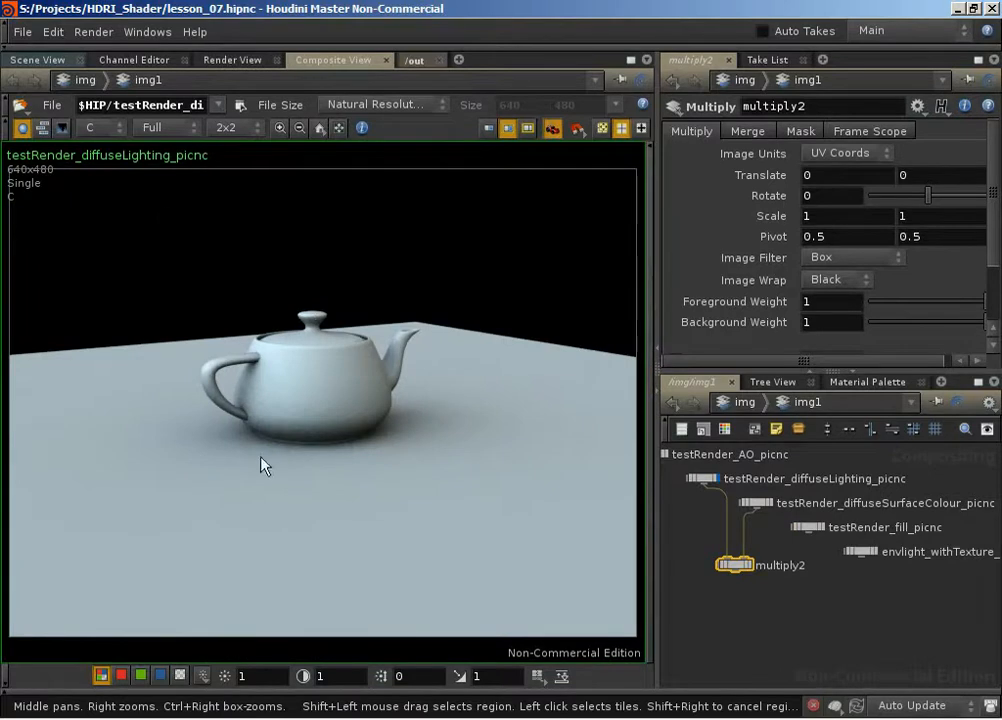
{"action": "left_click", "coordinate": [727, 565]}
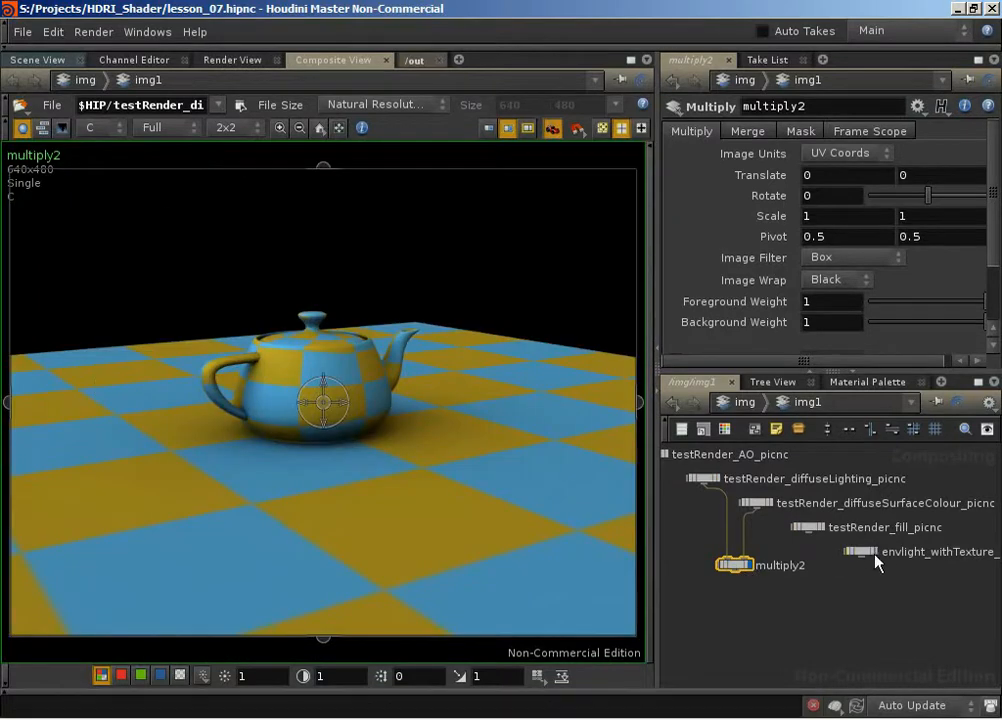
{"action": "left_click_drag", "start_coordinate": [878, 558], "coordinate": [428, 344]}
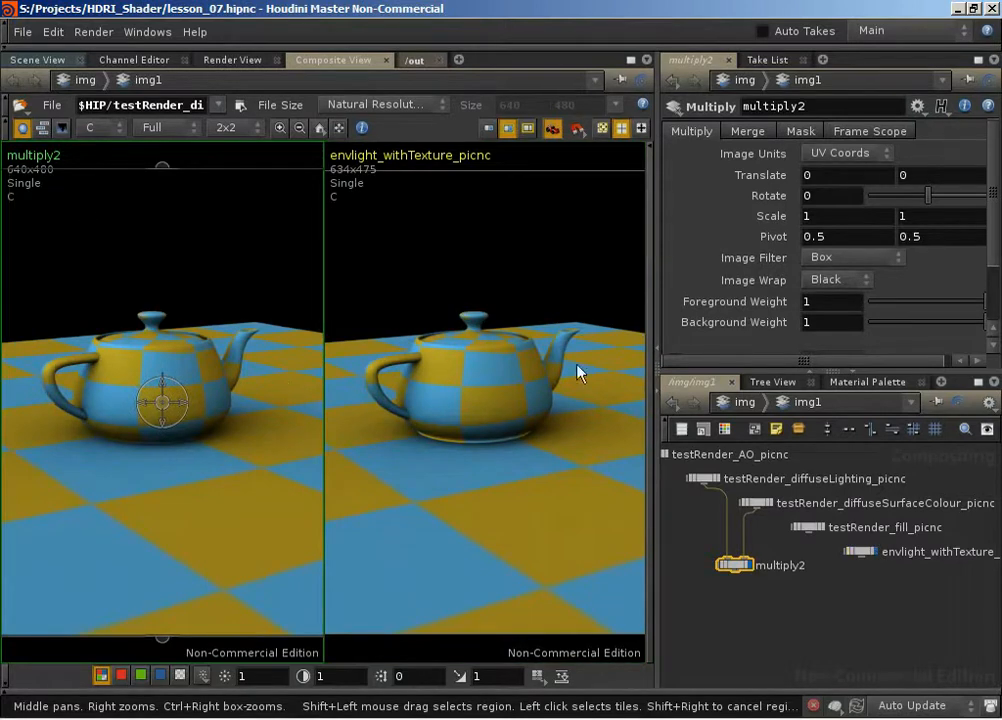
{"action": "left_click", "coordinate": [935, 604]}
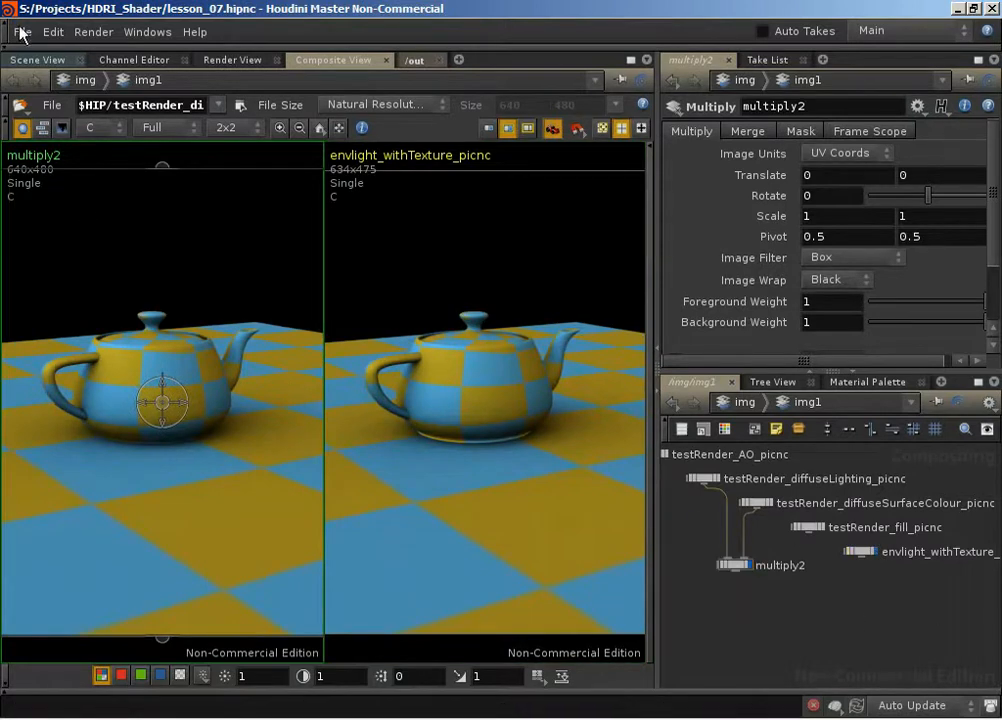
Step: Open the HDRI_surfaceShader network inside HDRI_Material in the shop context and move the diffuseTexture node lower
{"action": "left_click", "coordinate": [414, 60]}
{"action": "left_click", "coordinate": [80, 79]}
{"action": "left_click", "coordinate": [123, 193]}
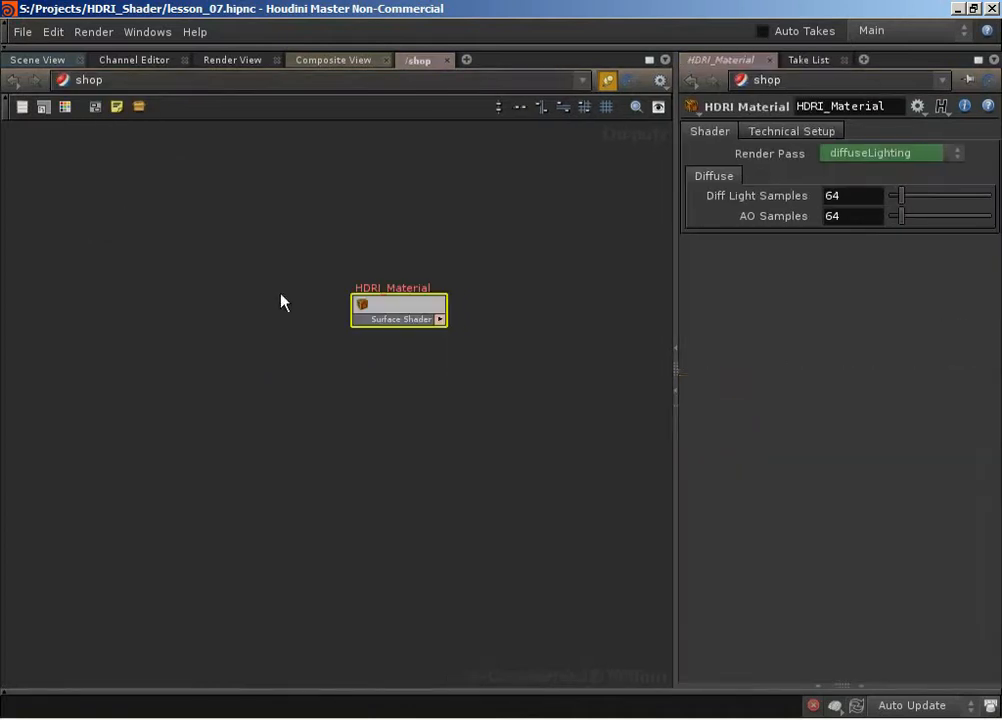
{"action": "double_click", "coordinate": [402, 310]}
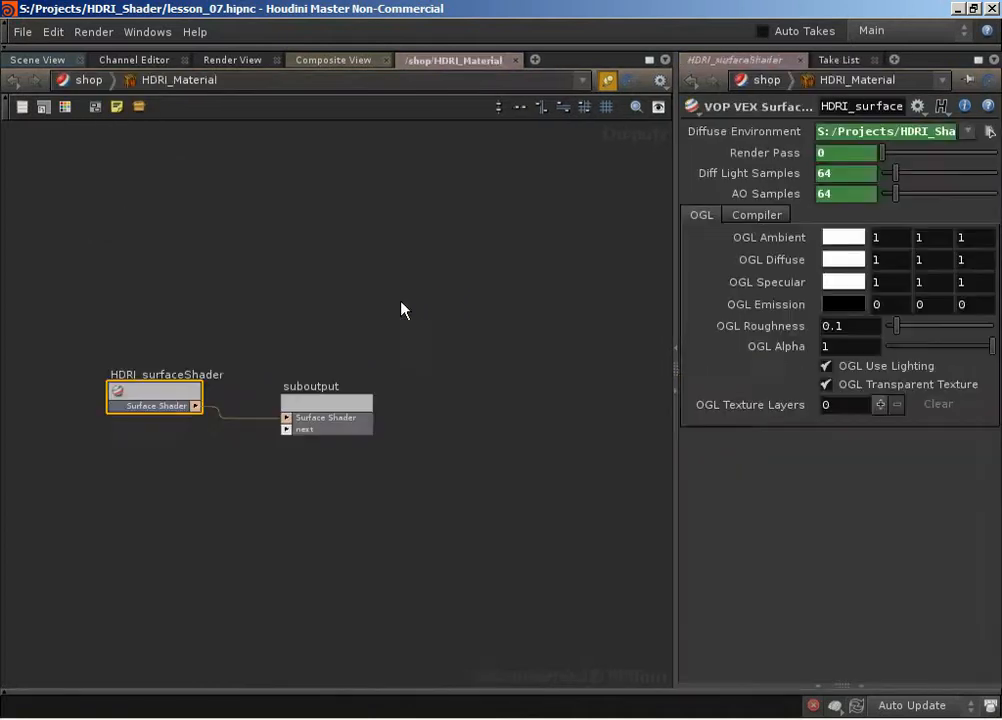
{"action": "double_click", "coordinate": [143, 403]}
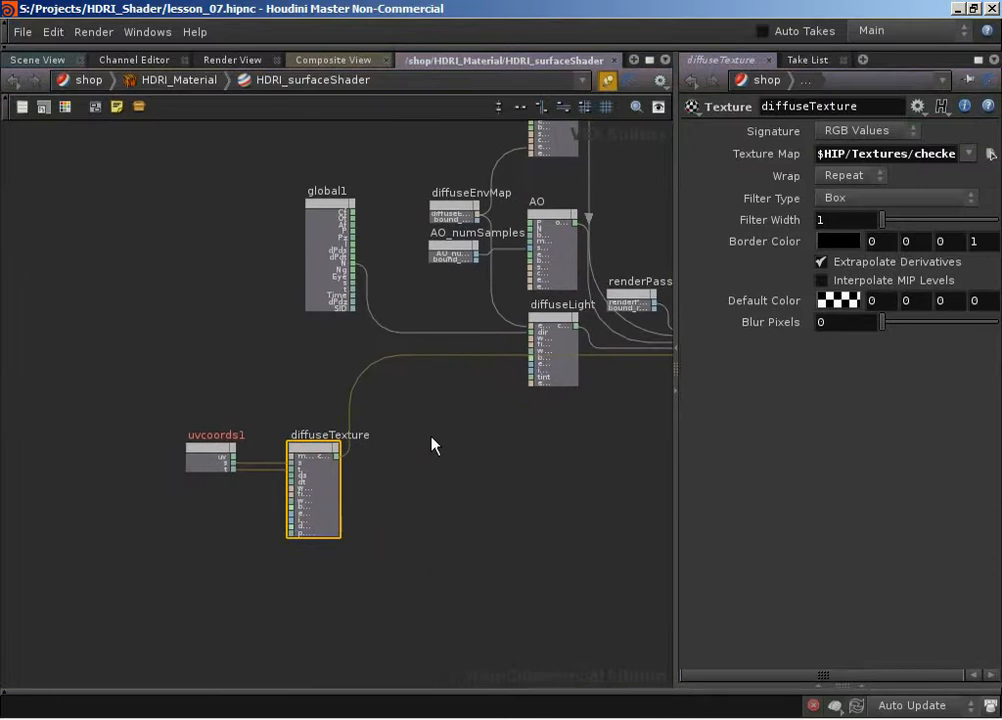
{"action": "left_click_drag", "start_coordinate": [318, 450], "coordinate": [332, 498]}
{"action": "left_click", "coordinate": [295, 427]}
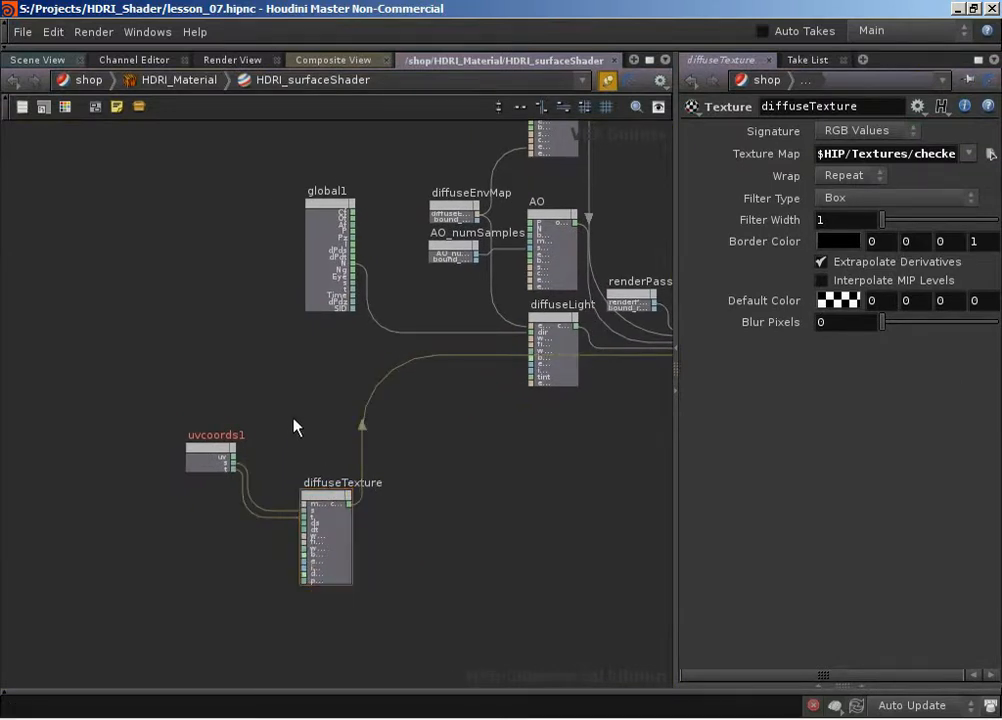
Step: Move uvcoords1 lower and further from diffuseTexture, then create a parameter node for diffuseTexture's map input and place it above uvcoords1
{"action": "scroll", "coordinate": [297, 418], "scroll_direction": "up", "scroll_amount": 3}
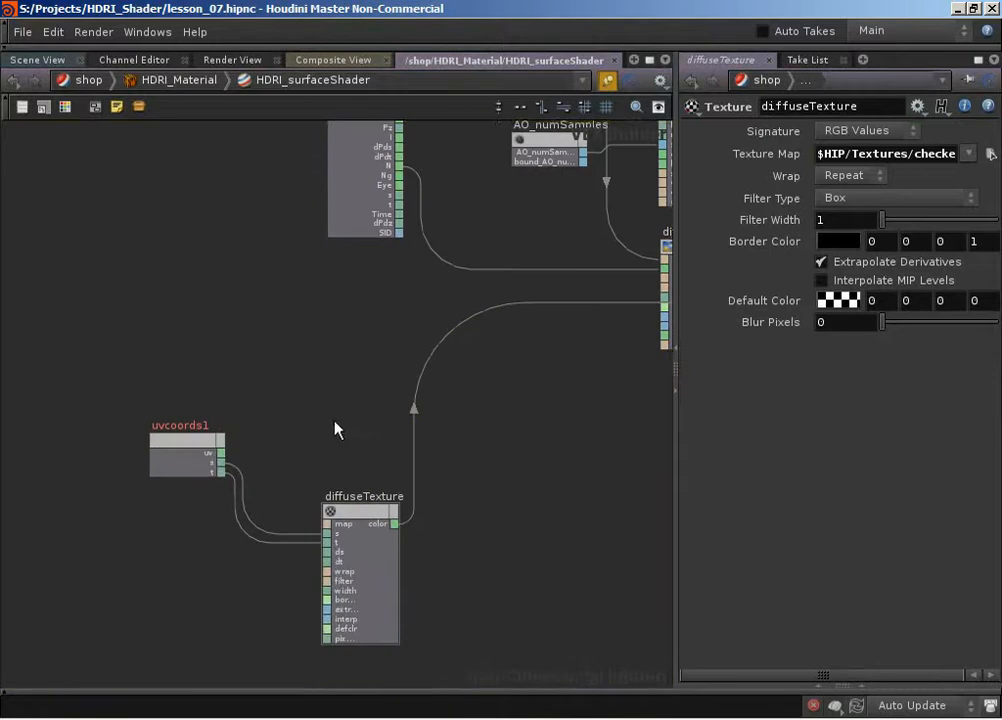
{"action": "left_click_drag", "start_coordinate": [173, 427], "coordinate": [139, 531]}
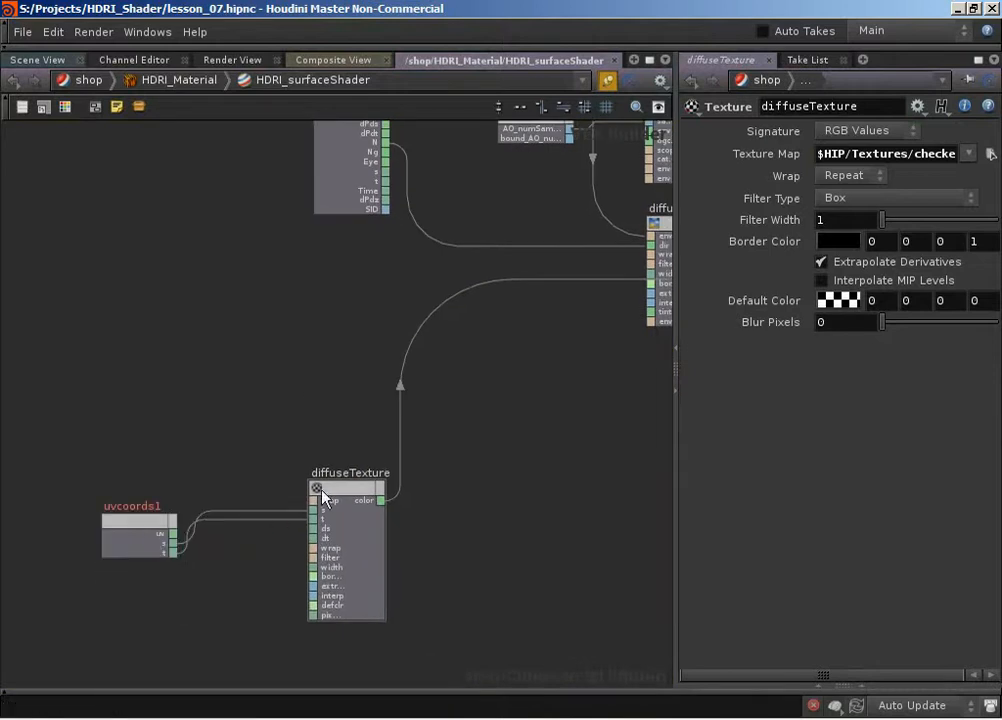
{"action": "left_click", "coordinate": [320, 494]}
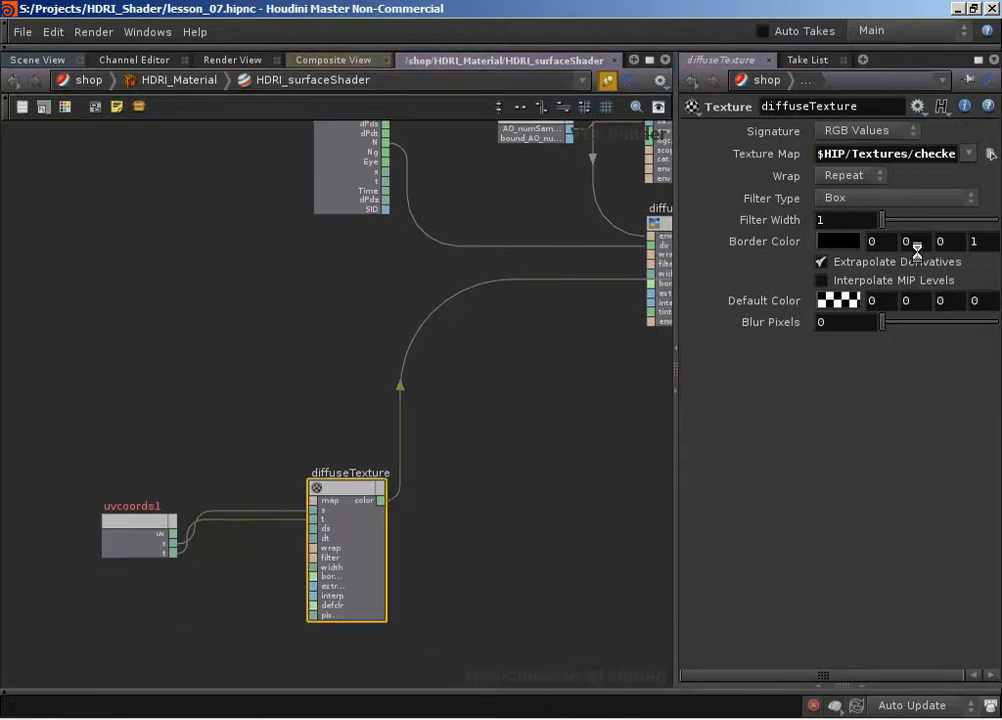
{"action": "middle_click", "coordinate": [320, 505]}
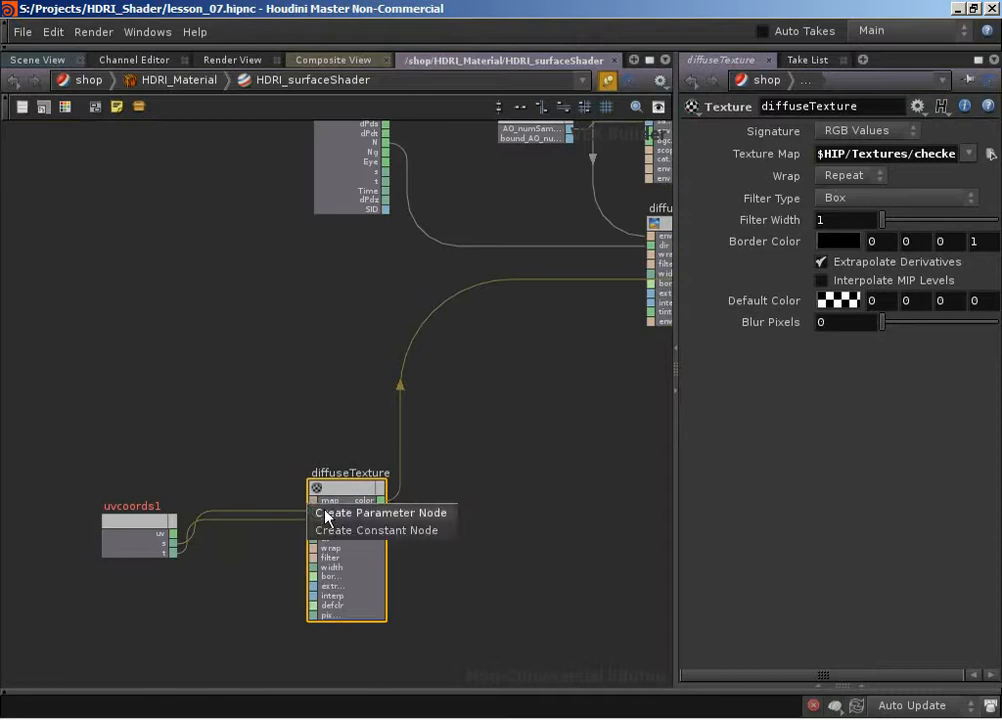
{"action": "left_click", "coordinate": [330, 512]}
{"action": "left_click_drag", "start_coordinate": [119, 437], "coordinate": [185, 445]}
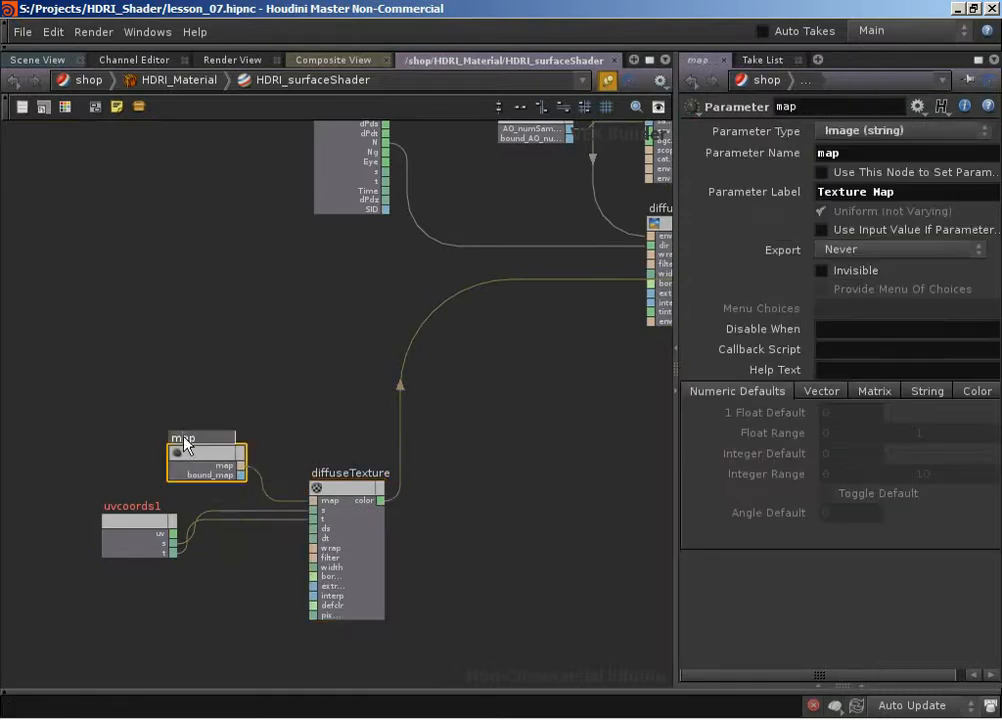
Step: Rename the map parameter node as diffuseMap and set its parameter name to diffuseMap and its label to Diffuse Map
{"action": "left_click", "coordinate": [183, 445]}
{"action": "type", "text": "diffuseMap"}
{"action": "key", "text": "Return"}
{"action": "double_click", "coordinate": [880, 155]}
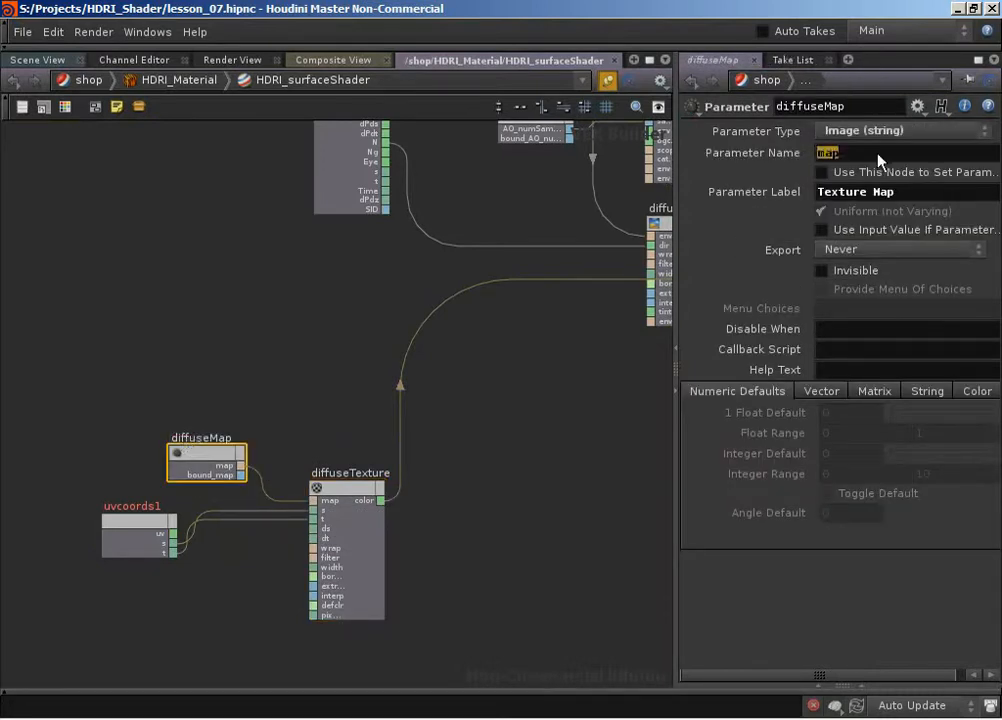
{"action": "type", "text": "diffuseM"}
{"action": "key", "text": "Tab"}
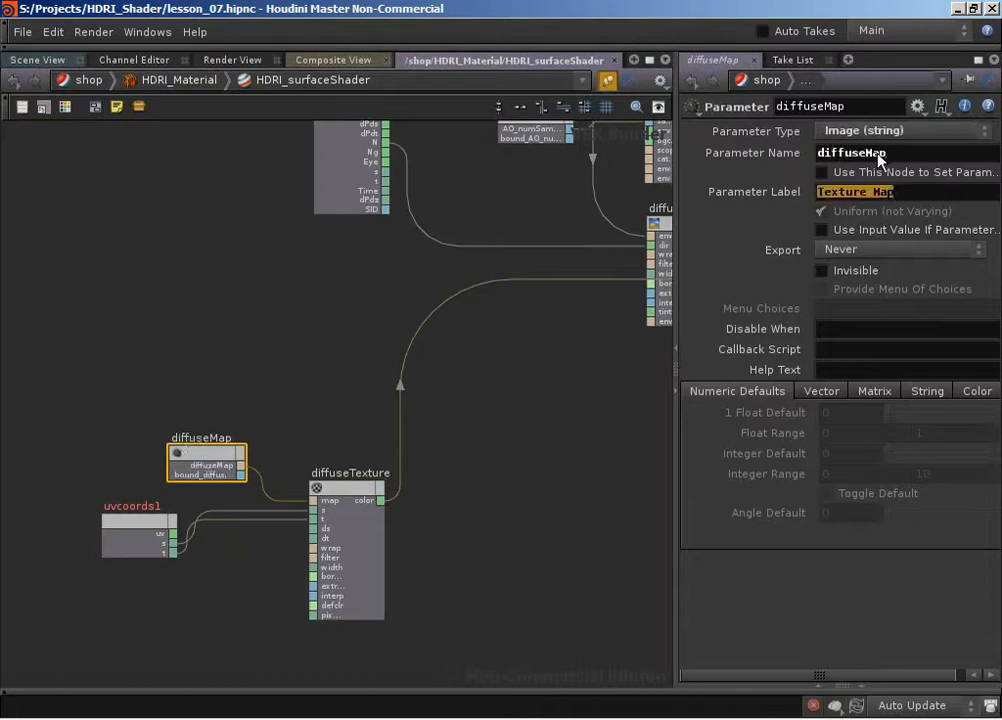
{"action": "type", "text": "fuse Map"}
{"action": "left_click", "coordinate": [330, 360]}
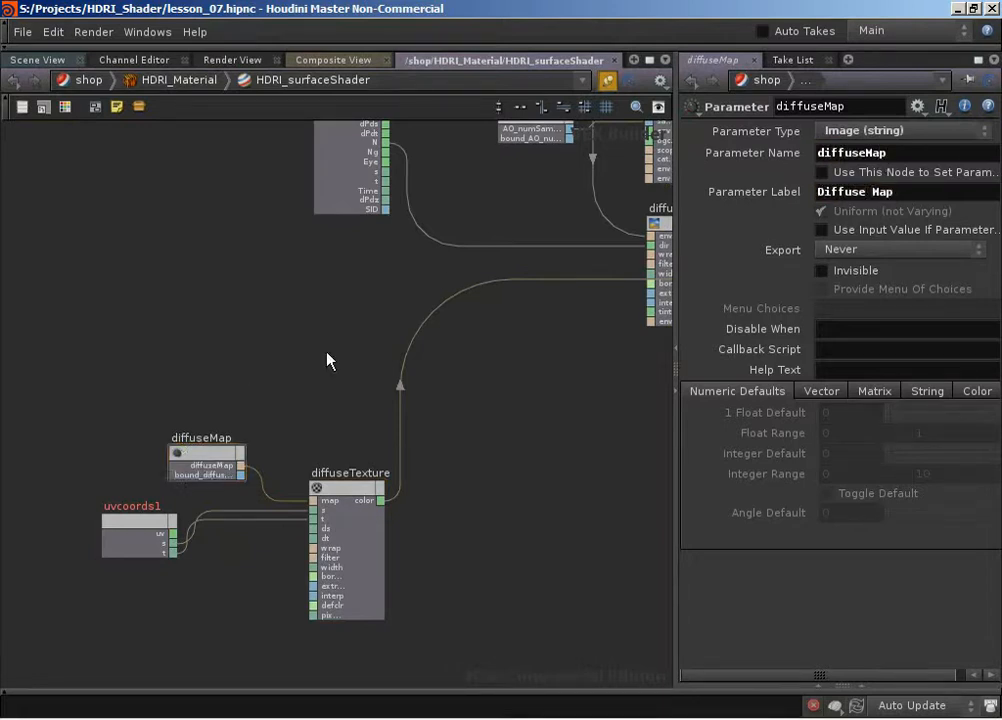
Step: Add a Parameter node above diffuseTexture and rename it diffuseColour
{"action": "key", "text": "Tab"}
{"action": "type", "text": "Parameter"}
{"action": "key", "text": "Return"}
{"action": "left_click", "coordinate": [330, 358]}
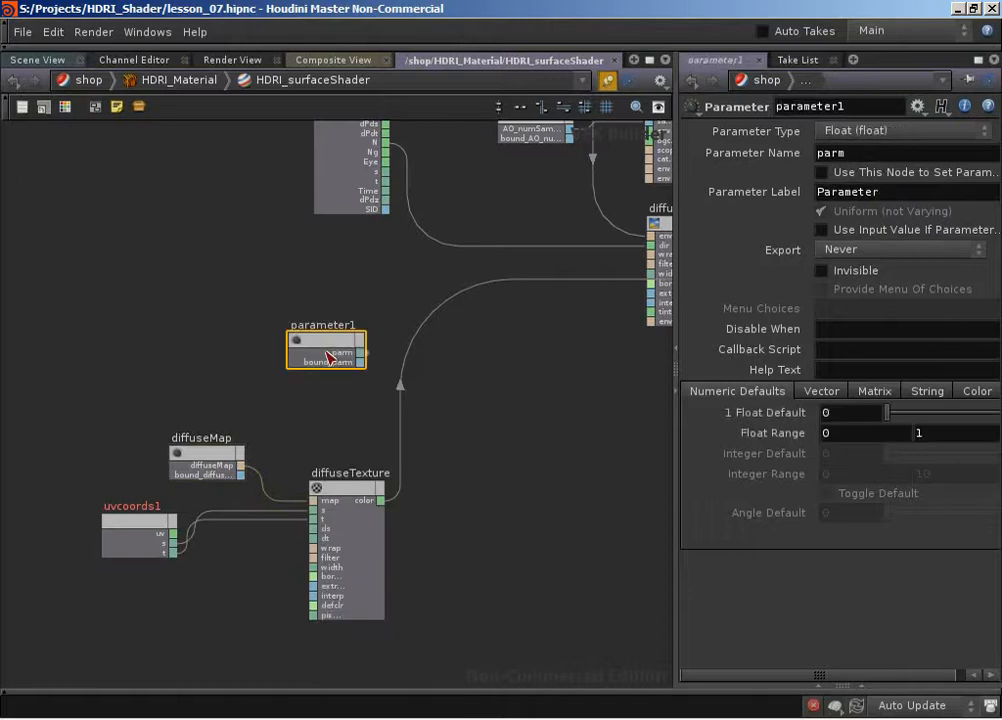
{"action": "left_click_drag", "start_coordinate": [330, 355], "coordinate": [349, 388]}
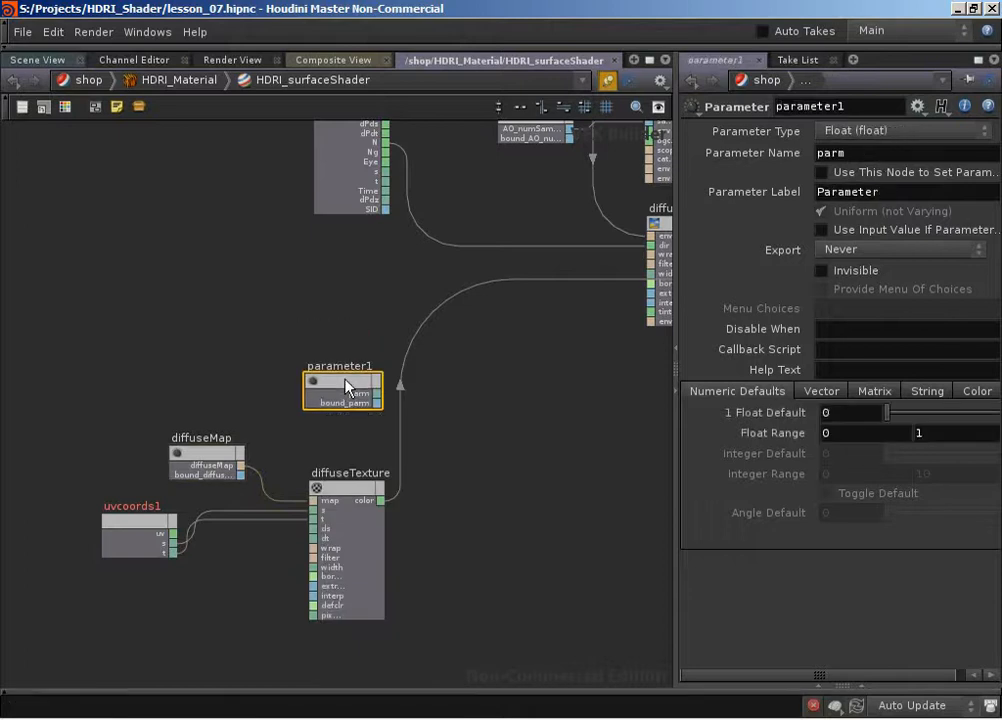
{"action": "double_click", "coordinate": [345, 366]}
{"action": "type", "text": "diffuse"}
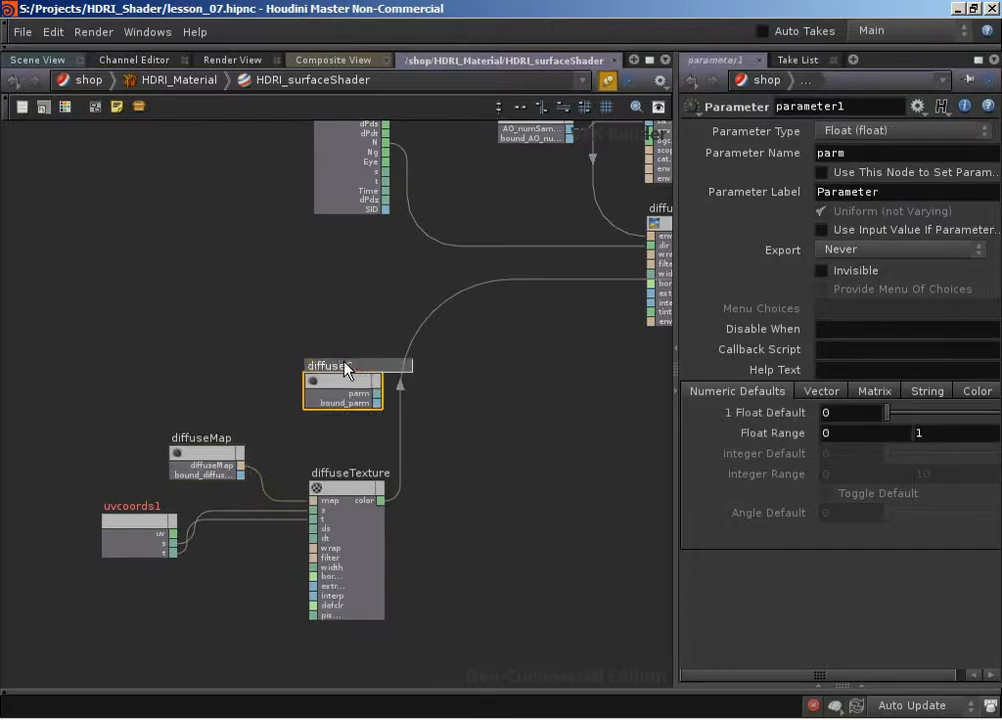
{"action": "type", "text": "Colour"}
{"action": "key", "text": "Return"}
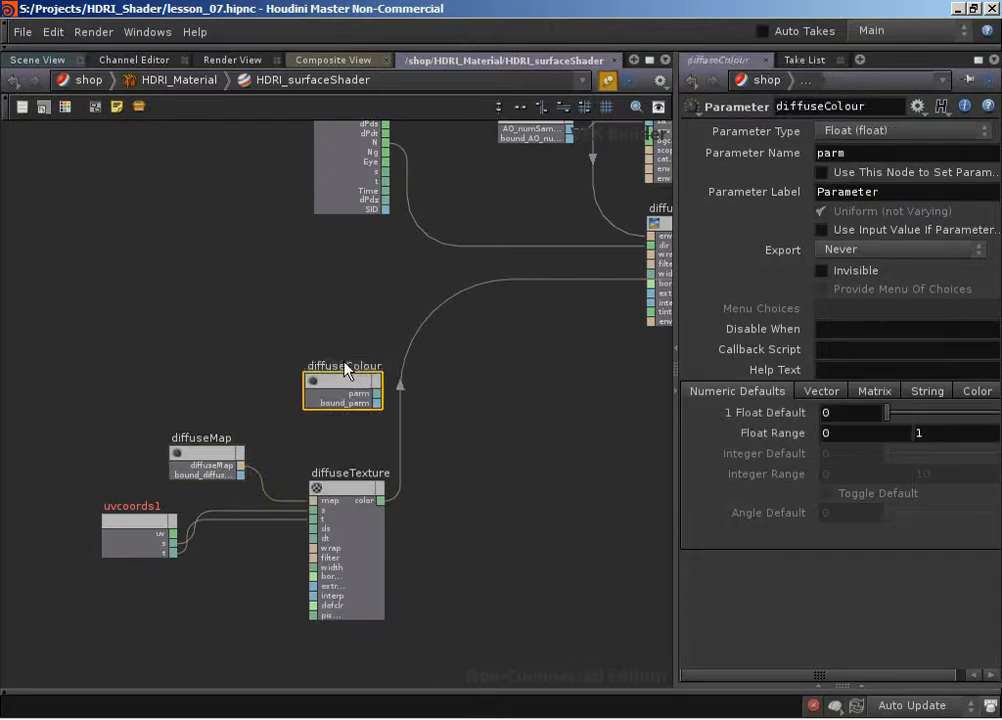
Step: Set the diffuseColour node's parameter name to diffuseColour and its label to Diffuse Colour
{"action": "double_click", "coordinate": [815, 107]}
{"action": "key", "text": "ctrl+c"}
{"action": "double_click", "coordinate": [890, 153]}
{"action": "key", "text": "ctrl+v"}
{"action": "key", "text": "Return"}
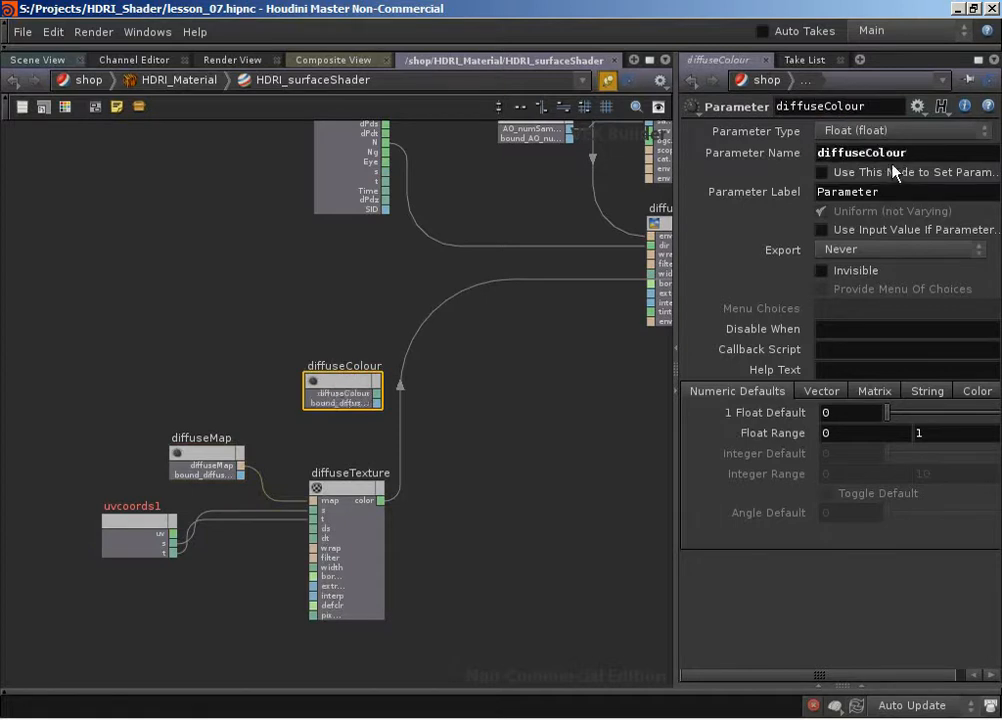
{"action": "double_click", "coordinate": [926, 194]}
{"action": "type", "text": "Diffuse Colour"}
{"action": "key", "text": "Return"}
Step: Change the diffuseColour parameter's type to Color (color) and set its default colour to 1, 1, 1
{"action": "left_click", "coordinate": [839, 131]}
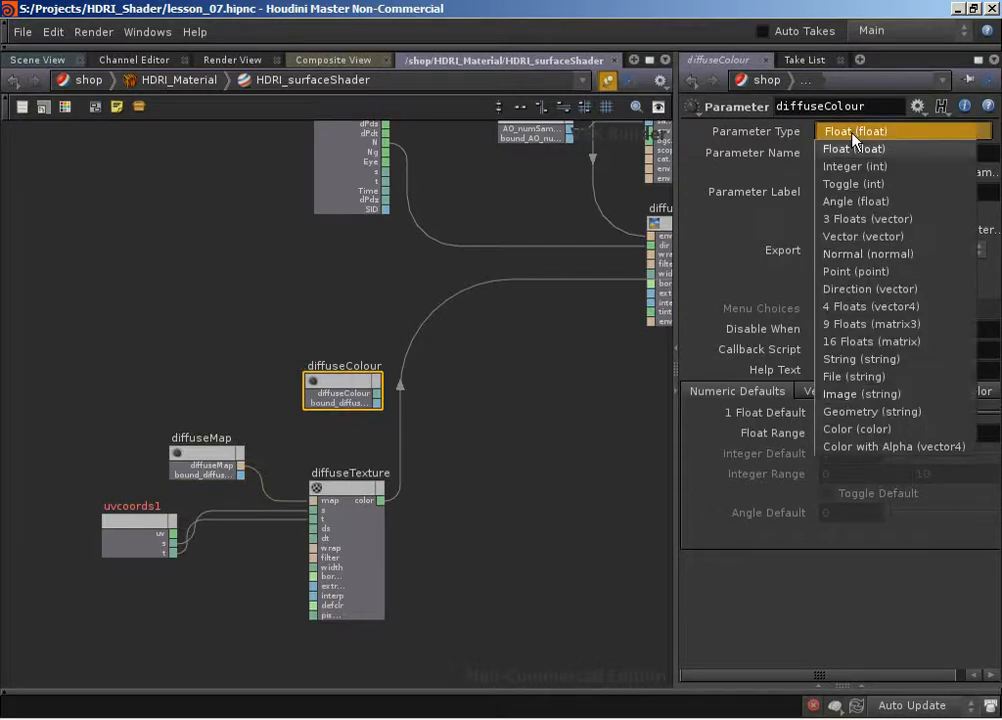
{"action": "left_click", "coordinate": [846, 430]}
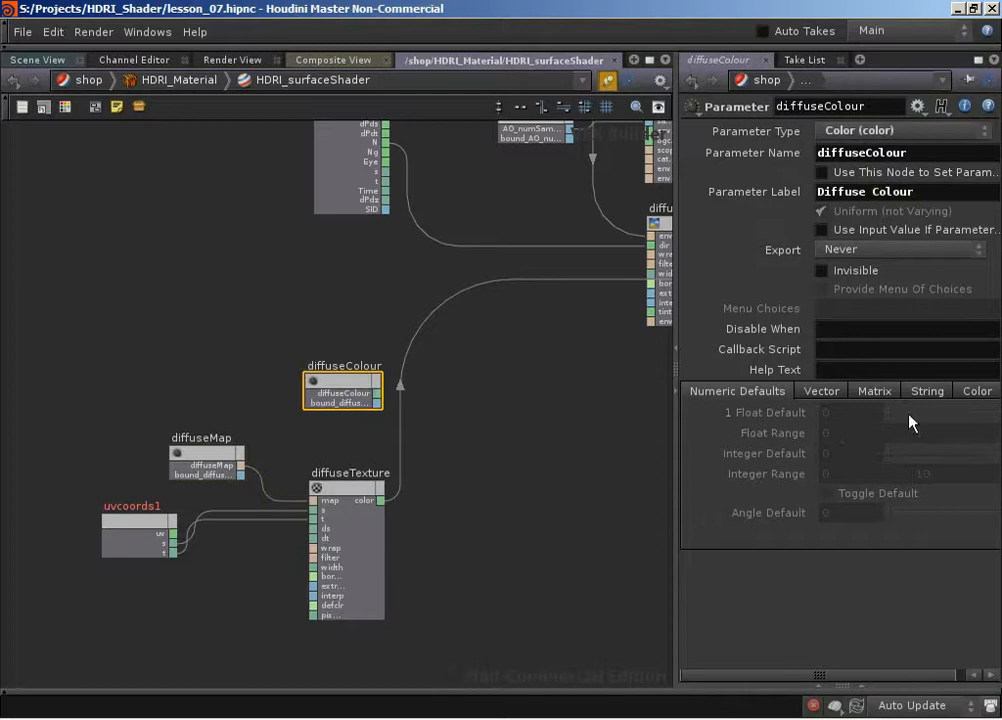
{"action": "left_click", "coordinate": [970, 391]}
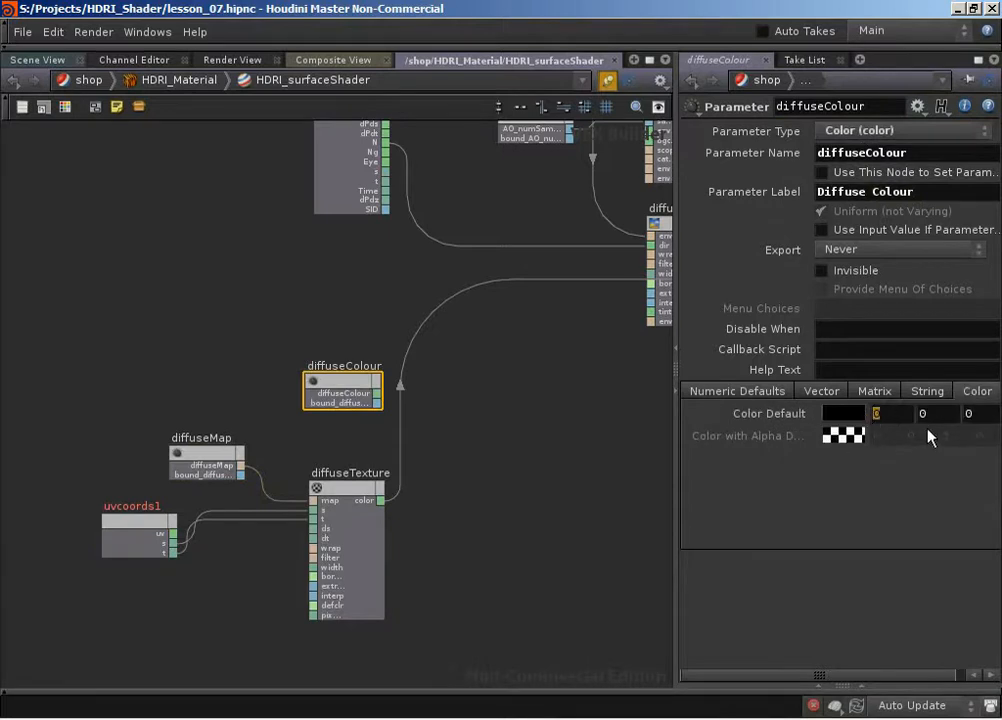
{"action": "type", "text": "1"}
{"action": "key", "text": "Tab"}
{"action": "type", "text": "1"}
{"action": "key", "text": "Tab"}
{"action": "type", "text": "1"}
{"action": "key", "text": "Return"}
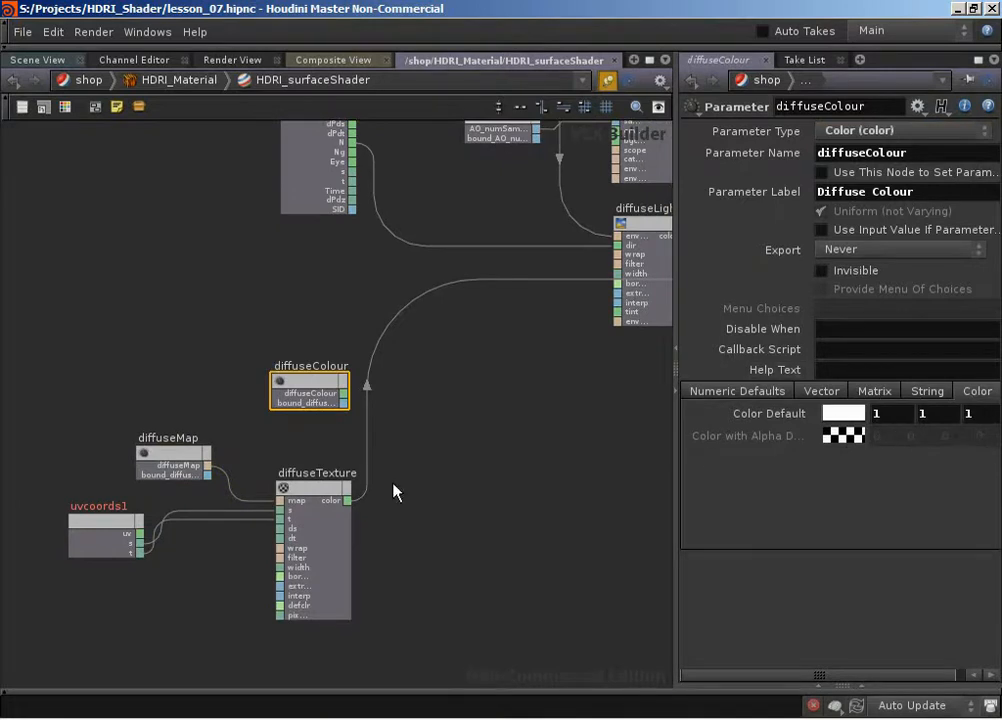
Step: Insert a Switch node between diffuseTexture's color output and the render pass switch
{"action": "middle_click_drag", "start_coordinate": [453, 474], "coordinate": [438, 474]}
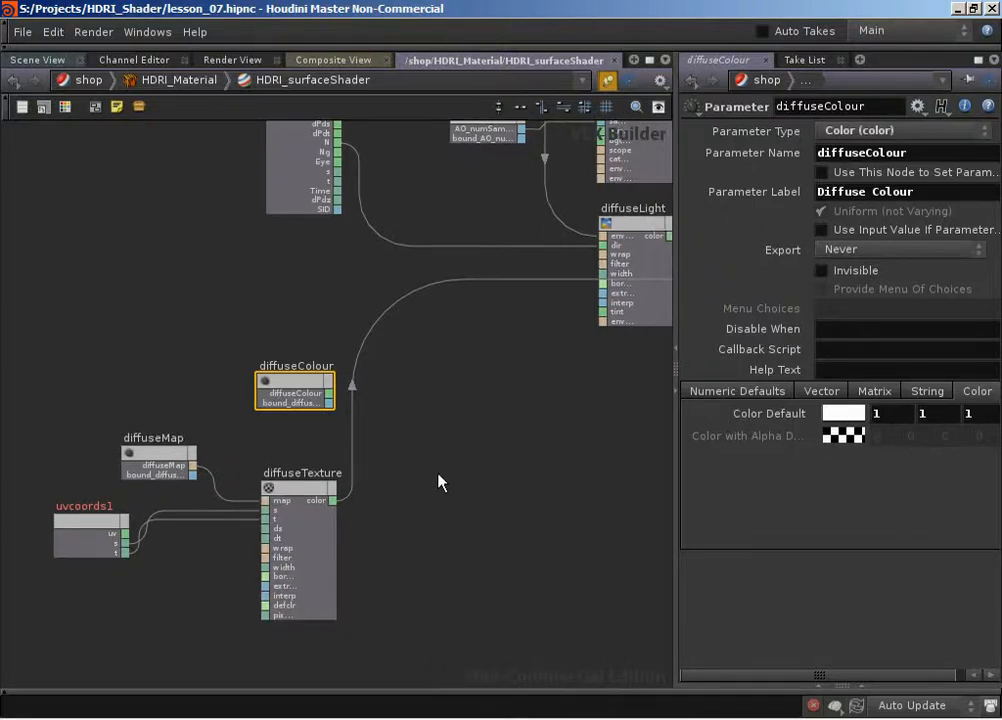
{"action": "middle_click_drag", "start_coordinate": [512, 470], "coordinate": [391, 457]}
{"action": "right_click_drag", "start_coordinate": [391, 457], "coordinate": [358, 461]}
{"action": "middle_click_drag", "start_coordinate": [290, 462], "coordinate": [278, 462]}
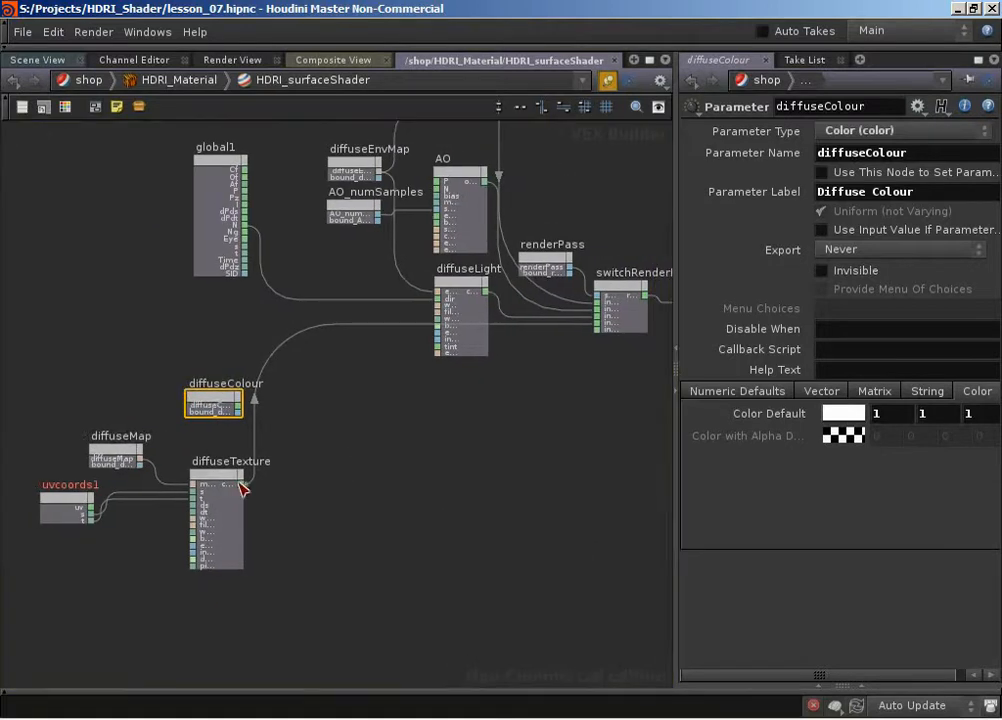
{"action": "key", "text": "Tab"}
{"action": "type", "text": "Switch"}
{"action": "key", "text": "Return"}
{"action": "left_click", "coordinate": [313, 457]}
{"action": "left_click", "coordinate": [340, 451]}
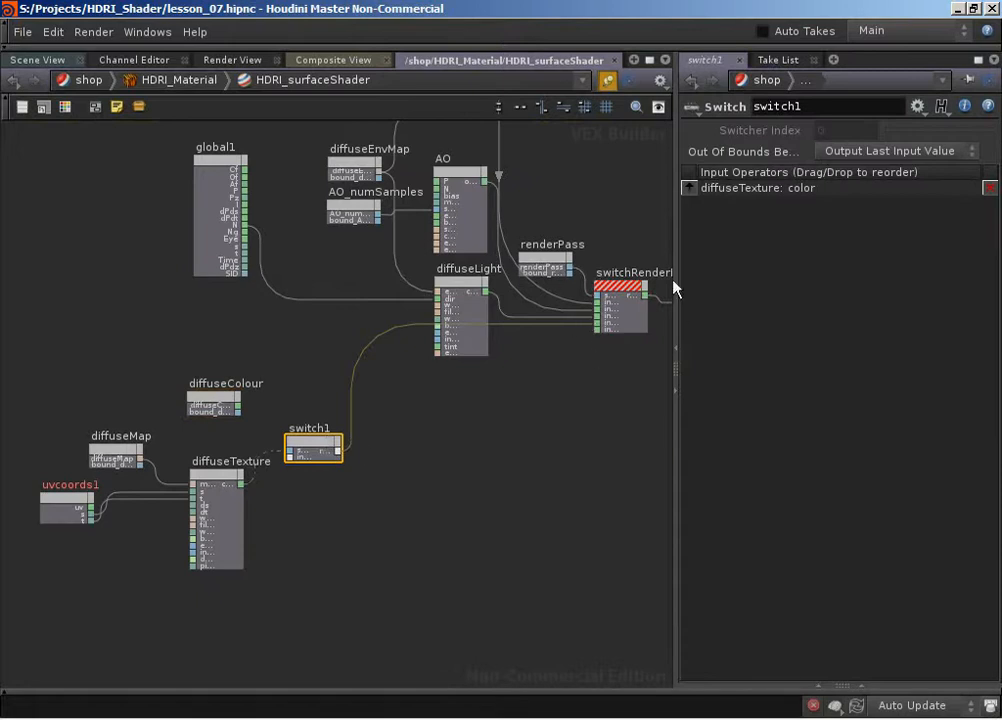
Step: Disconnect diffuseTexture from the switcher input of switch1
{"action": "scroll", "coordinate": [394, 477], "scroll_direction": "up", "scroll_amount": 3}
{"action": "scroll", "coordinate": [394, 477], "scroll_direction": "up", "scroll_amount": 3}
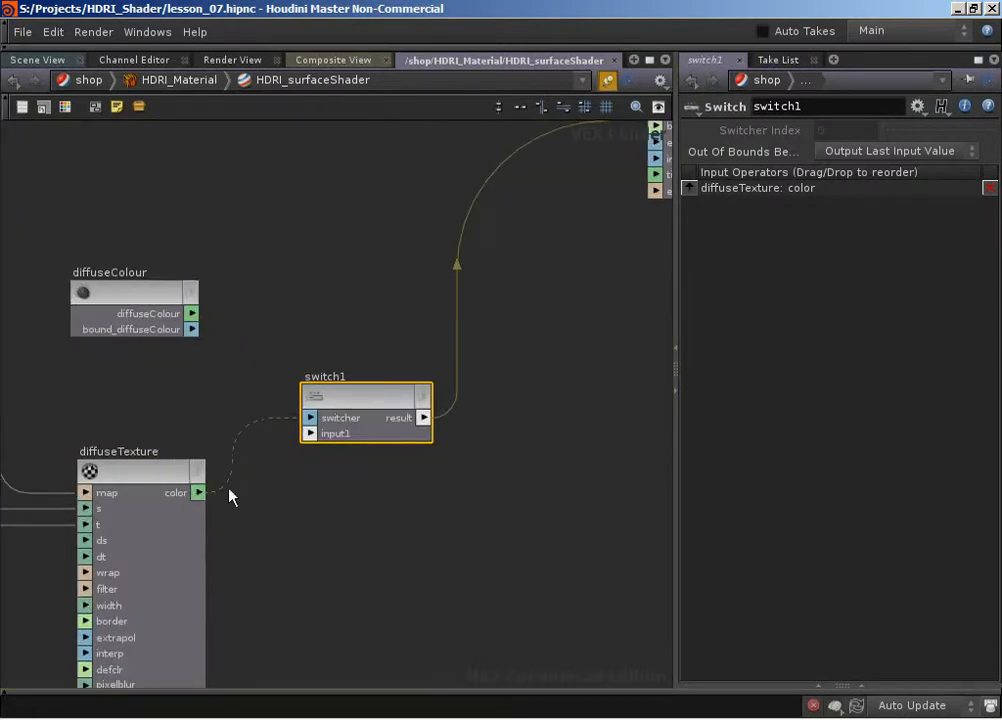
{"action": "left_click", "coordinate": [310, 417]}
{"action": "left_click", "coordinate": [197, 413]}
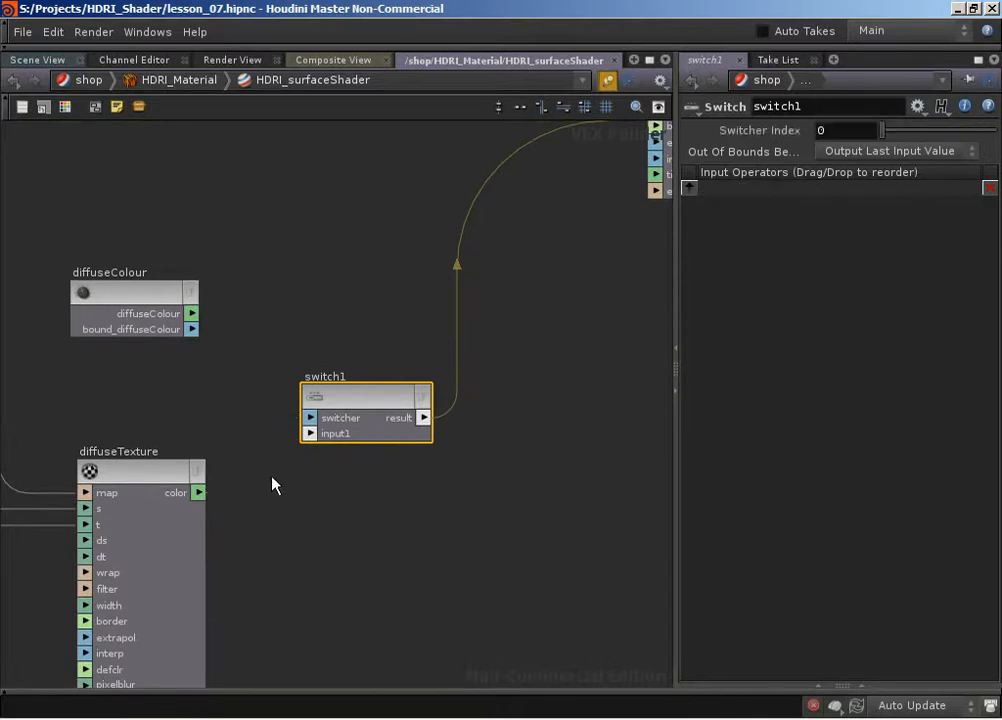
Step: Connect diffuseColour to input1 and diffuseTexture's color to input2 of switch1, and move diffuseColour closer to diffuseTexture
{"action": "left_click", "coordinate": [199, 492]}
{"action": "left_click", "coordinate": [297, 433]}
{"action": "left_click_drag", "start_coordinate": [191, 313], "coordinate": [311, 433]}
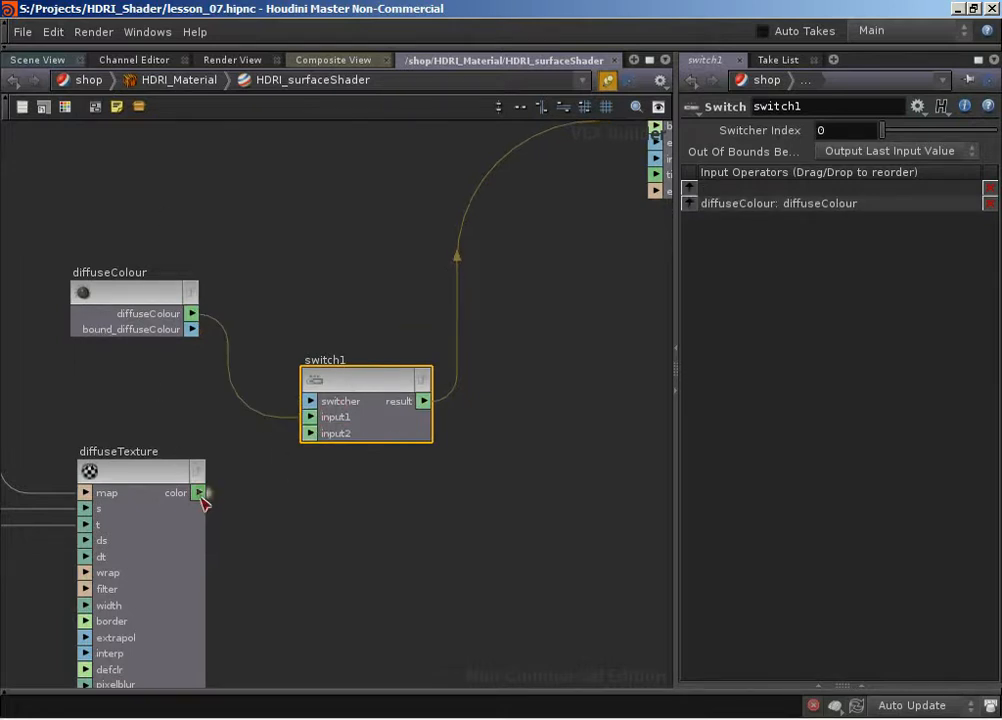
{"action": "left_click_drag", "start_coordinate": [199, 493], "coordinate": [312, 433]}
{"action": "left_click_drag", "start_coordinate": [401, 397], "coordinate": [399, 379]}
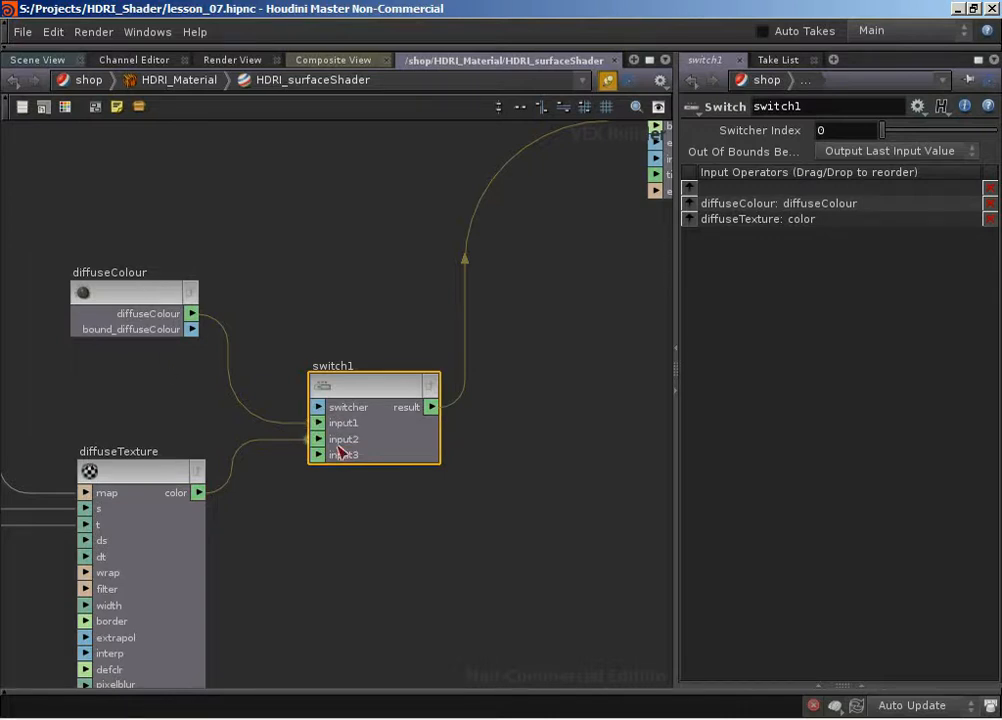
{"action": "left_click_drag", "start_coordinate": [155, 296], "coordinate": [157, 362]}
Step: Create a parameter node for switch1's switcher input, place it above diffuseColour, and rename it diffuseMapToggle
{"action": "right_click", "coordinate": [318, 408]}
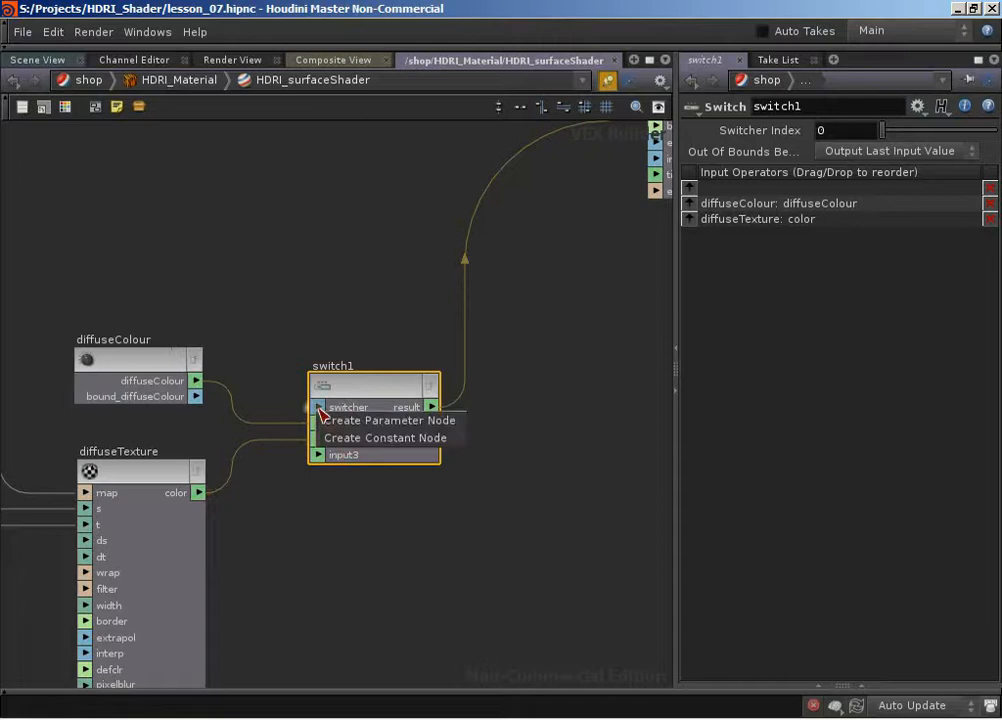
{"action": "left_click", "coordinate": [375, 420]}
{"action": "left_click_drag", "start_coordinate": [108, 355], "coordinate": [174, 289]}
{"action": "double_click", "coordinate": [151, 260]}
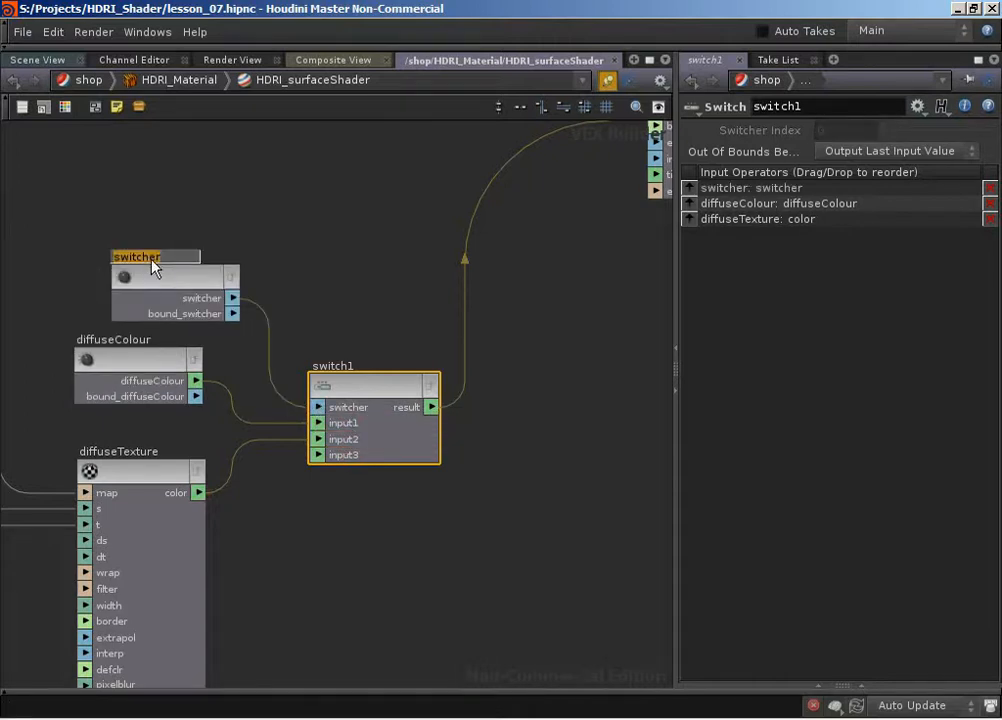
{"action": "type", "text": "diffuseMapToggle"}
{"action": "key", "text": "Return"}
Step: Give diffuseMapToggle the parameter name diffuseMapToggle, the label Use Texture? and the type Toggle (int)
{"action": "left_click", "coordinate": [185, 275]}
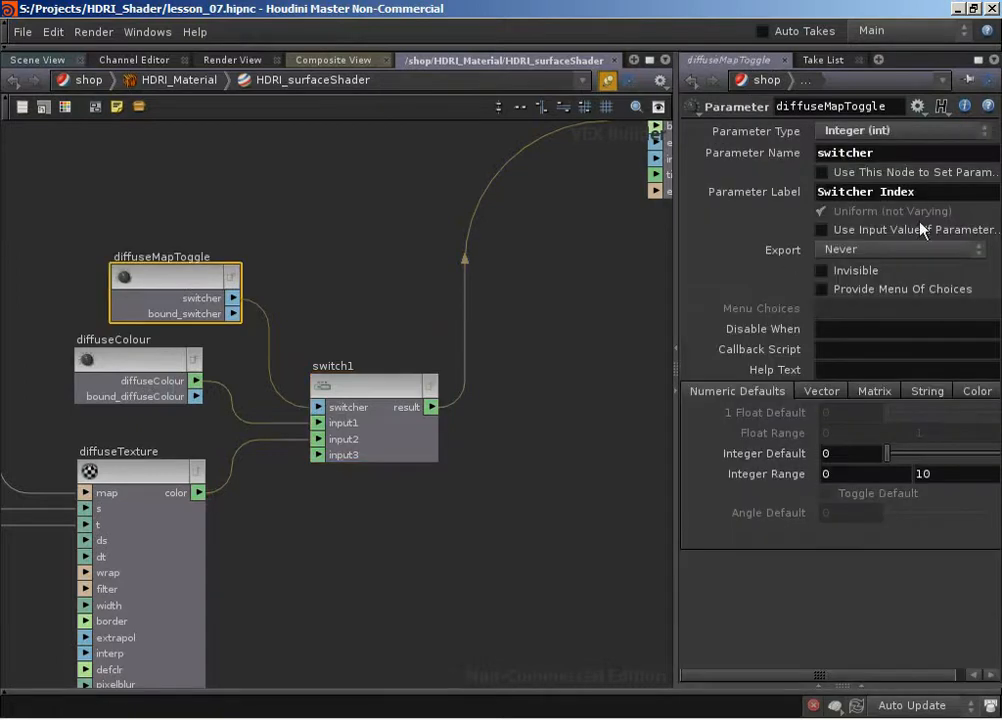
{"action": "double_click", "coordinate": [870, 153]}
{"action": "key", "text": "ctrl+v"}
{"action": "left_click", "coordinate": [942, 195]}
{"action": "double_click", "coordinate": [942, 195]}
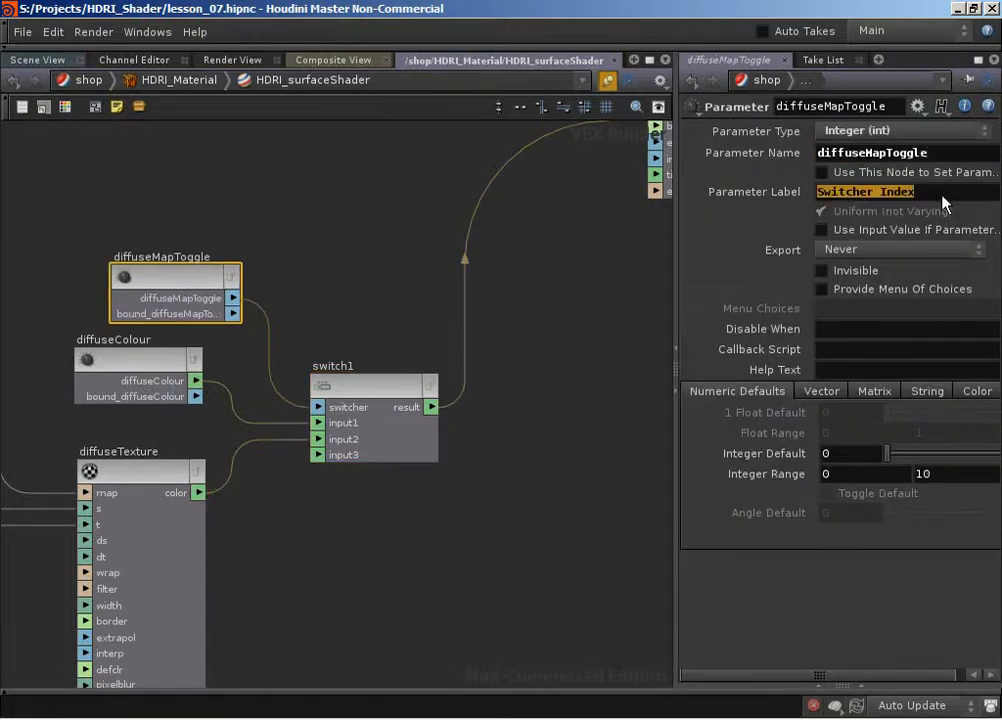
{"action": "type", "text": "Use"}
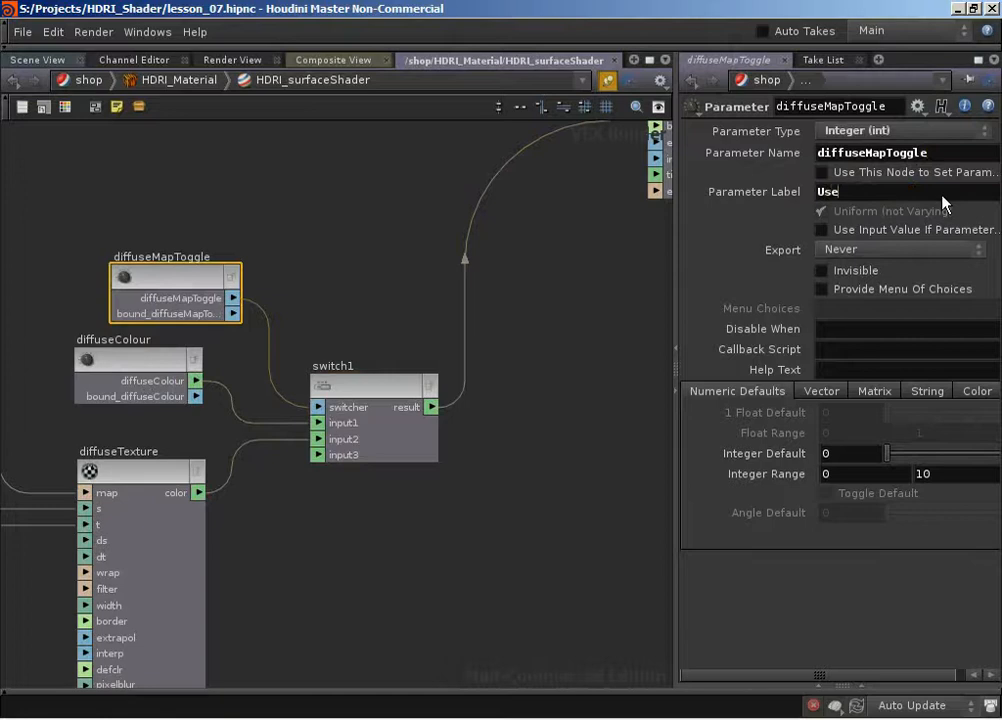
{"action": "type", "text": " Texture?"}
{"action": "left_click", "coordinate": [881, 131]}
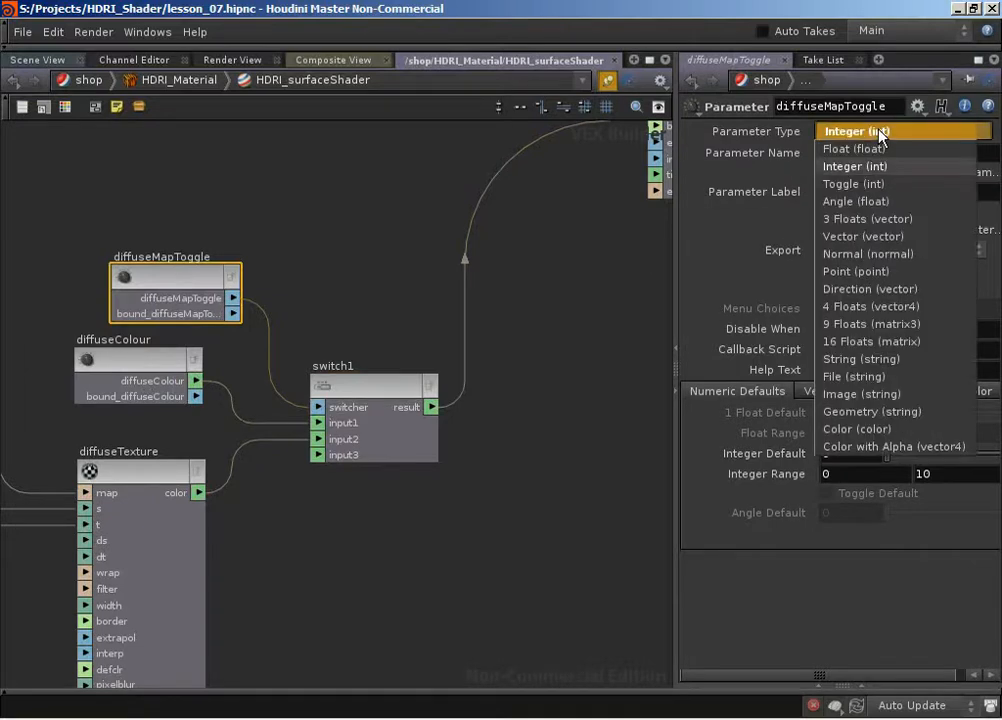
{"action": "left_click", "coordinate": [907, 185]}
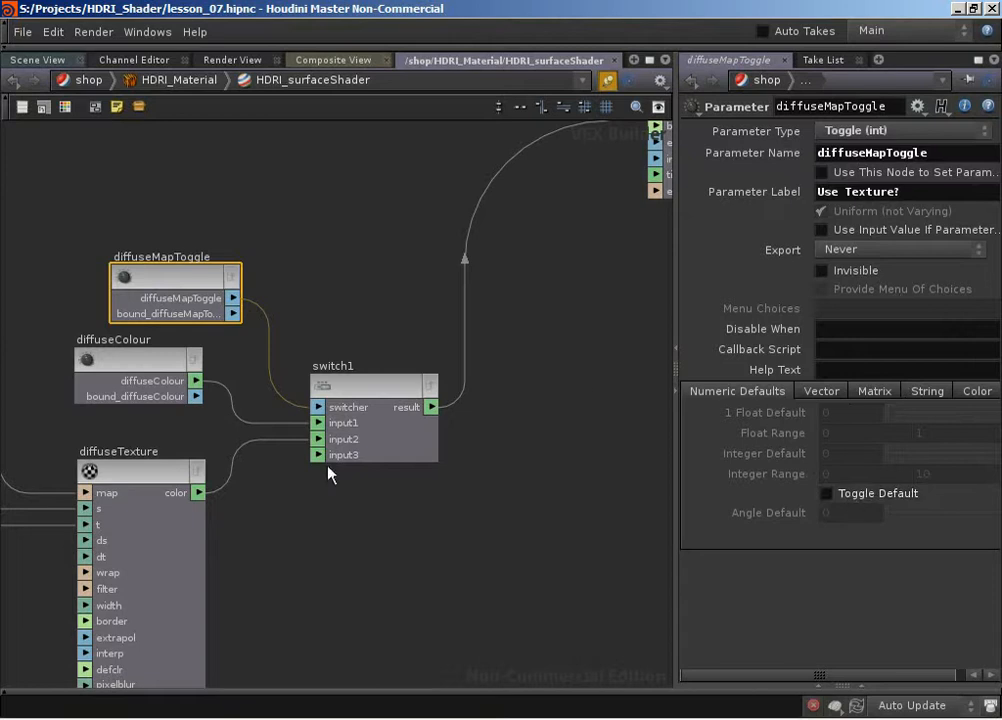
{"action": "left_click", "coordinate": [342, 248]}
{"action": "scroll", "coordinate": [500, 320], "scroll_direction": "down", "scroll_amount": 5}
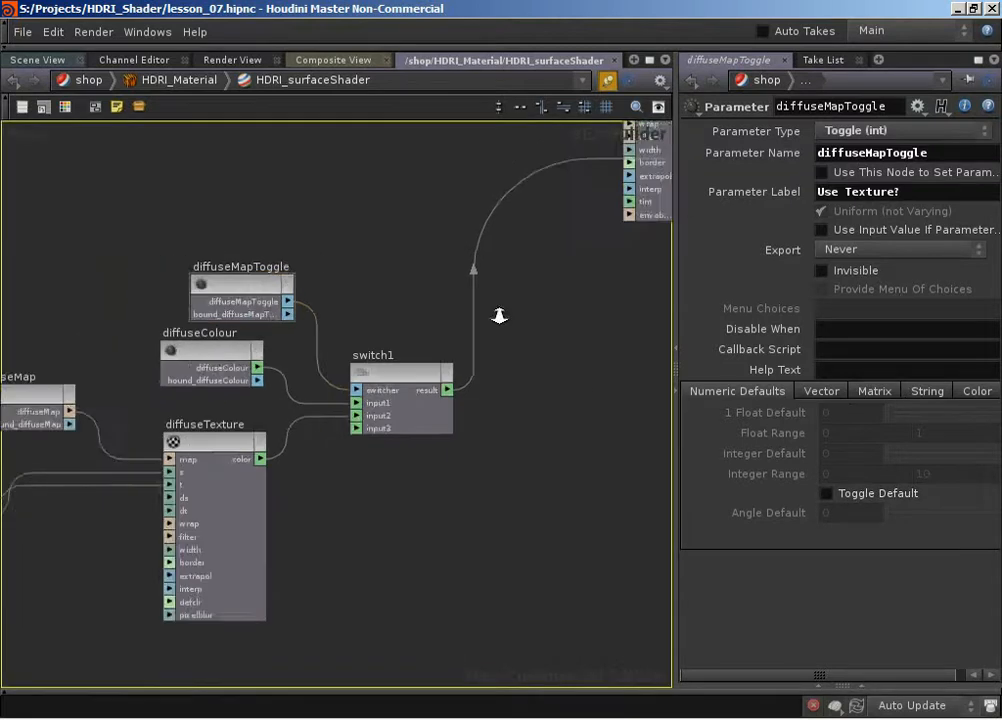
{"action": "scroll", "coordinate": [455, 320], "scroll_direction": "up", "scroll_amount": 2}
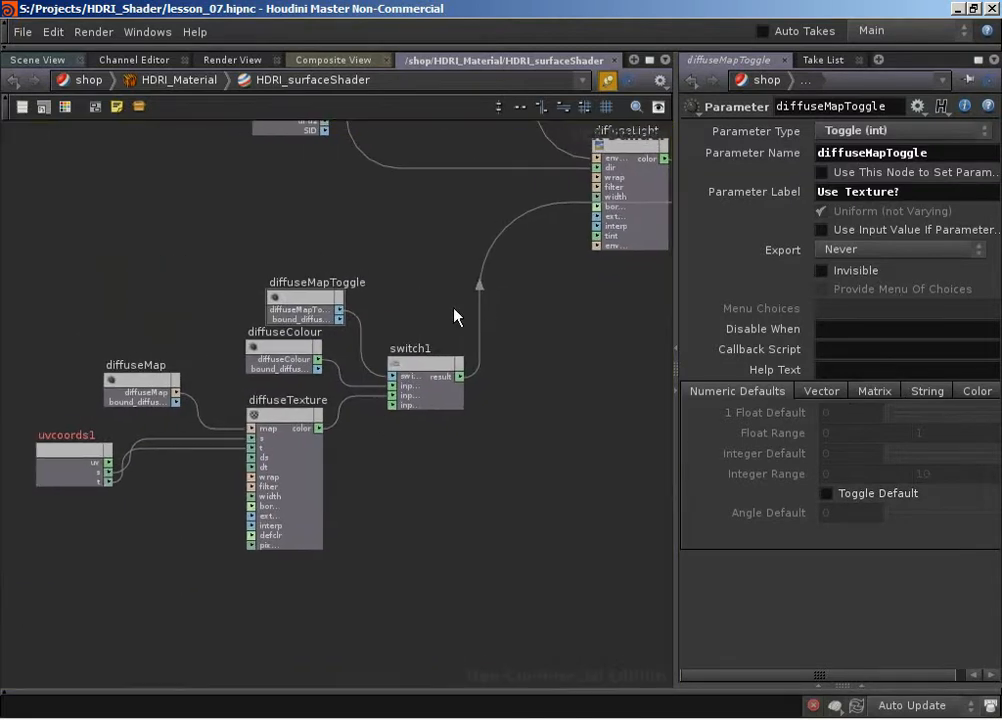
{"action": "left_click", "coordinate": [123, 381]}
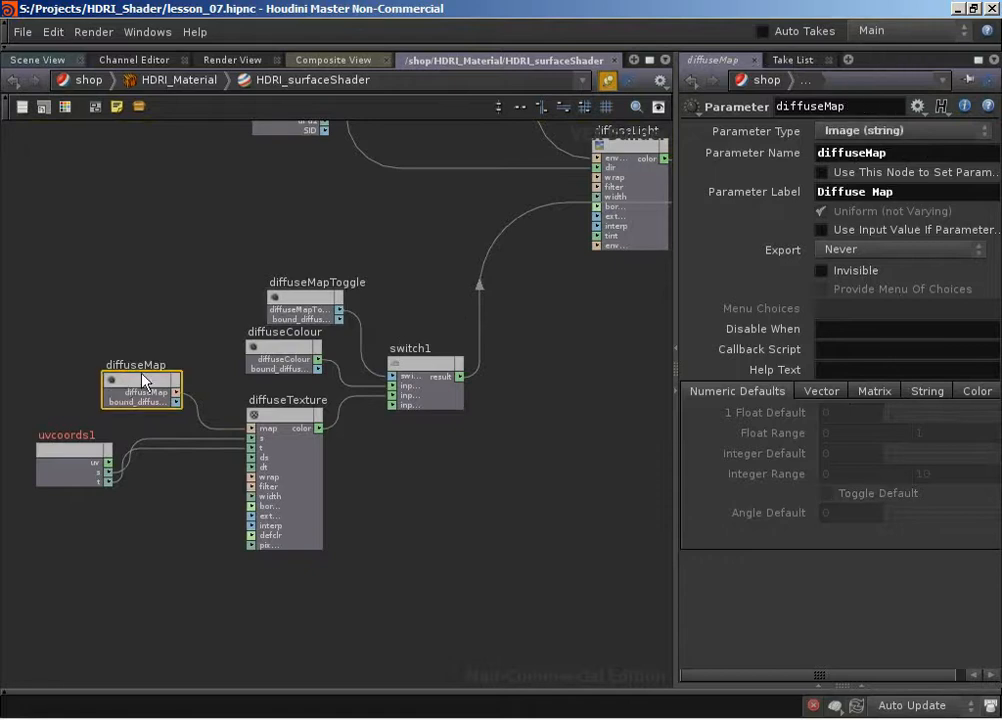
{"action": "left_click", "coordinate": [290, 293]}
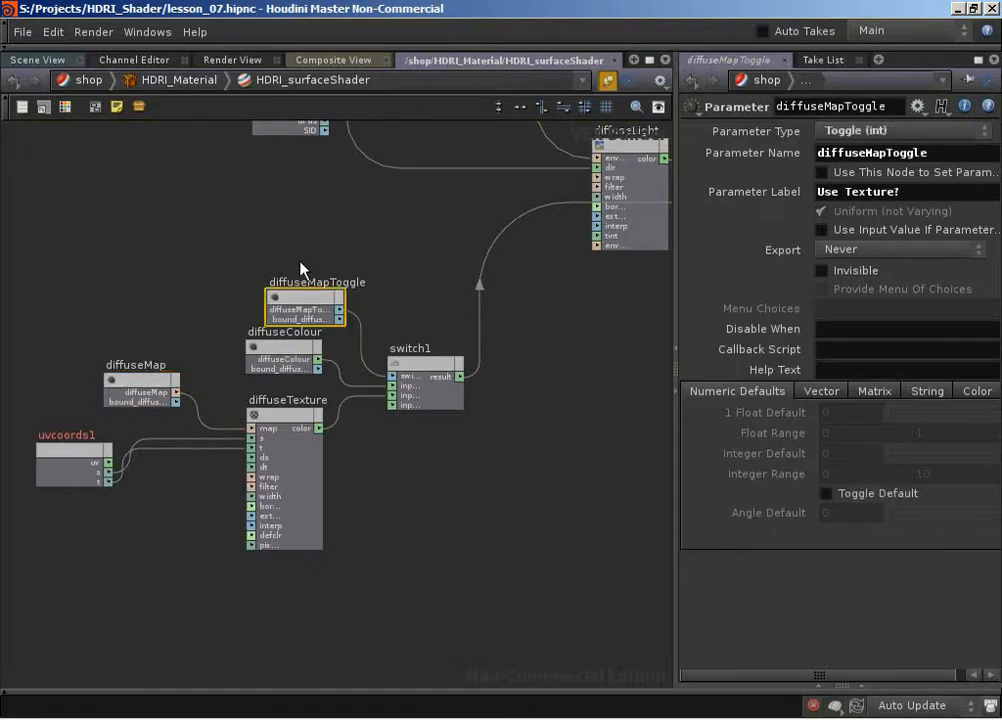
Step: Open the type properties of HDRI_Material and expand HDRI_surfaceShader in the node tree to reach its parameters
{"action": "left_click", "coordinate": [275, 345]}
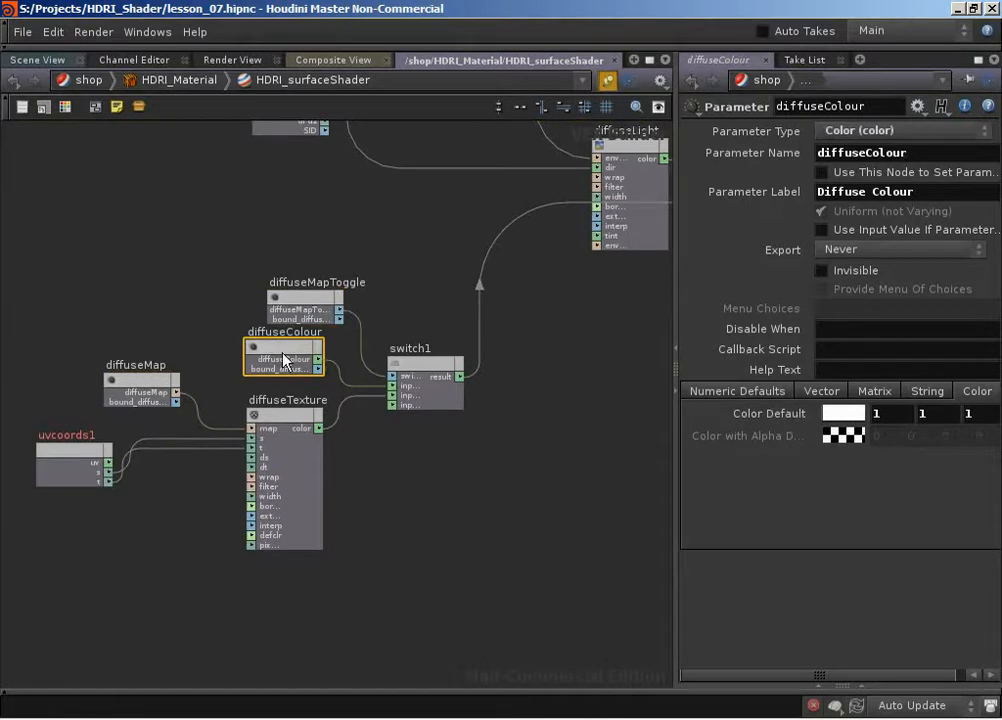
{"action": "right_click", "coordinate": [166, 84]}
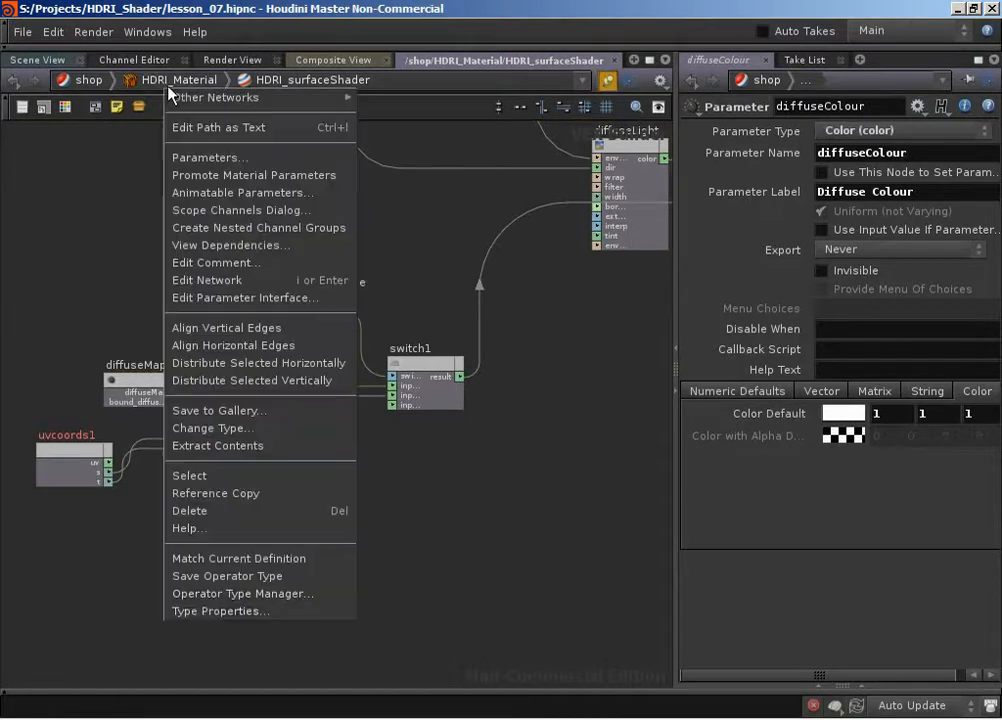
{"action": "left_click", "coordinate": [208, 609]}
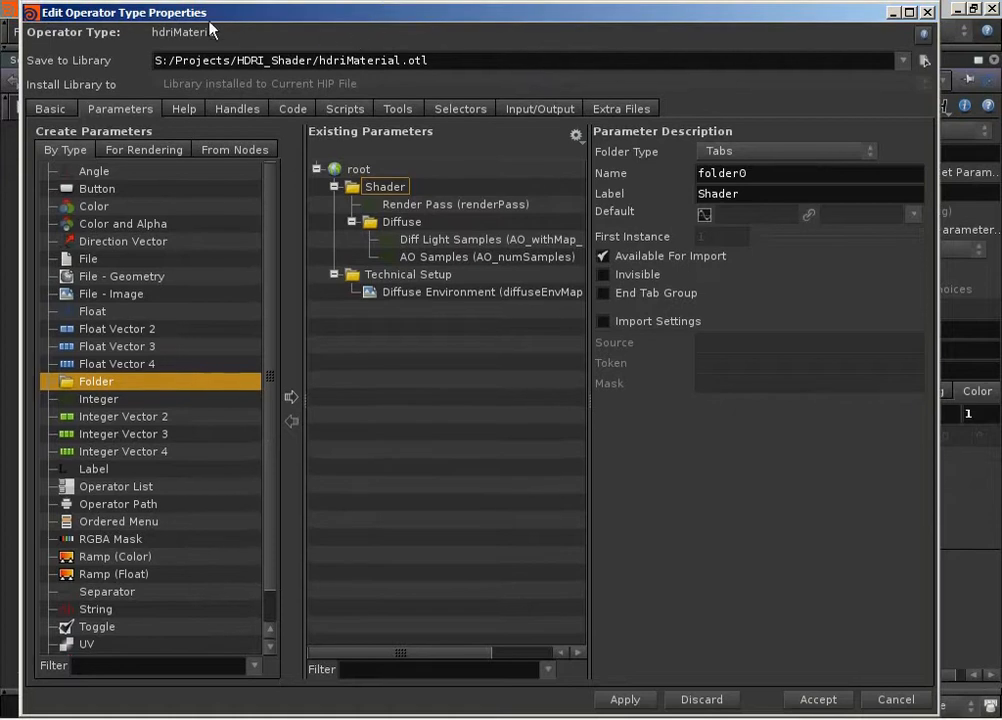
{"action": "left_click", "coordinate": [226, 151]}
{"action": "left_click", "coordinate": [83, 294]}
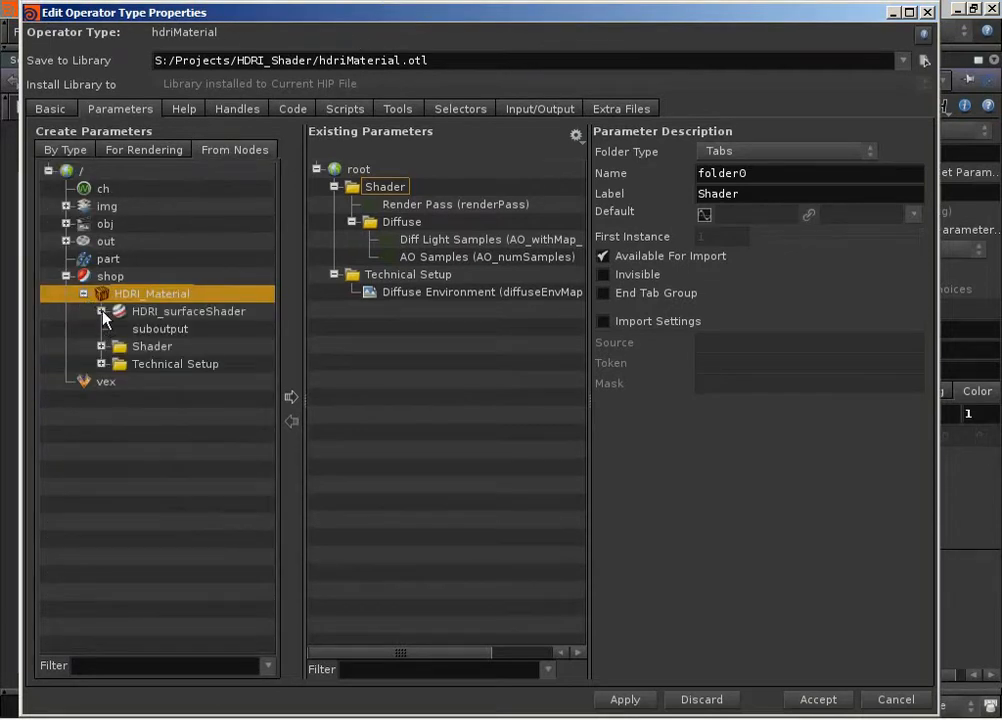
{"action": "left_click", "coordinate": [101, 311]}
{"action": "scroll", "coordinate": [255, 385], "scroll_direction": "down", "scroll_amount": 4}
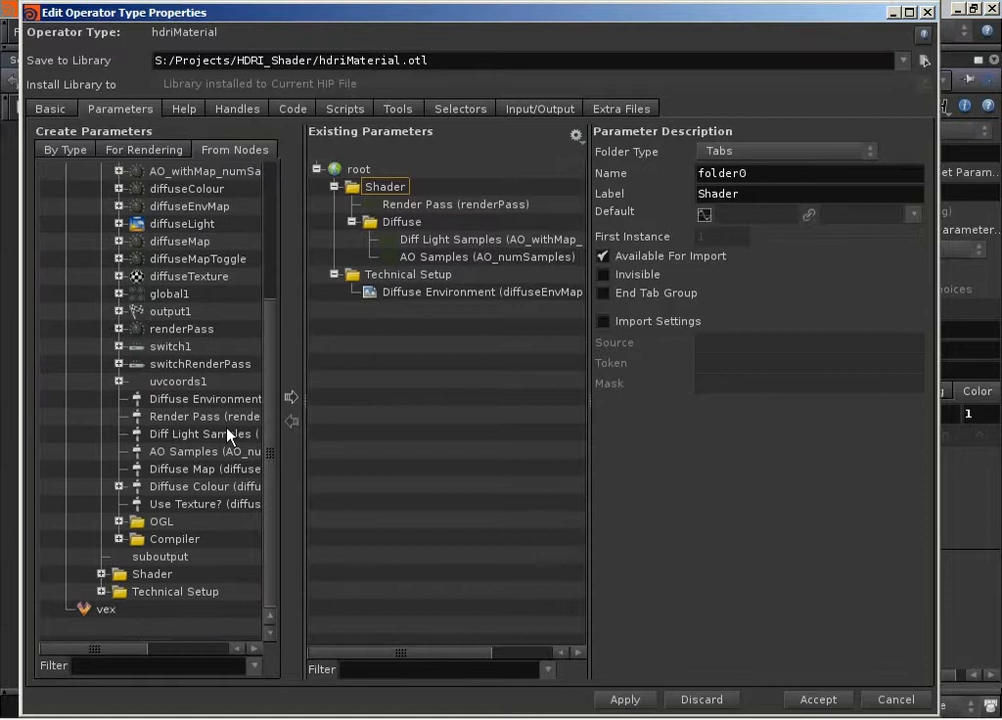
Step: Add the shader's Diffuse Map, Diffuse Colour and Use Texture? parameters to the Diffuse folder of the existing parameters
{"action": "left_click", "coordinate": [576, 134]}
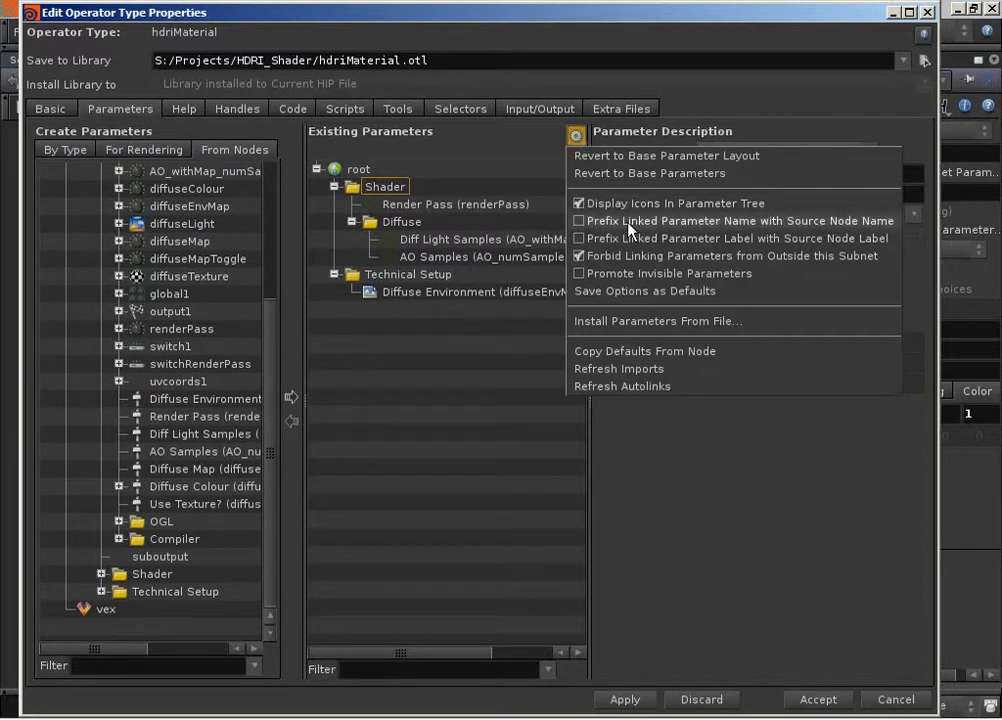
{"action": "left_click", "coordinate": [425, 228]}
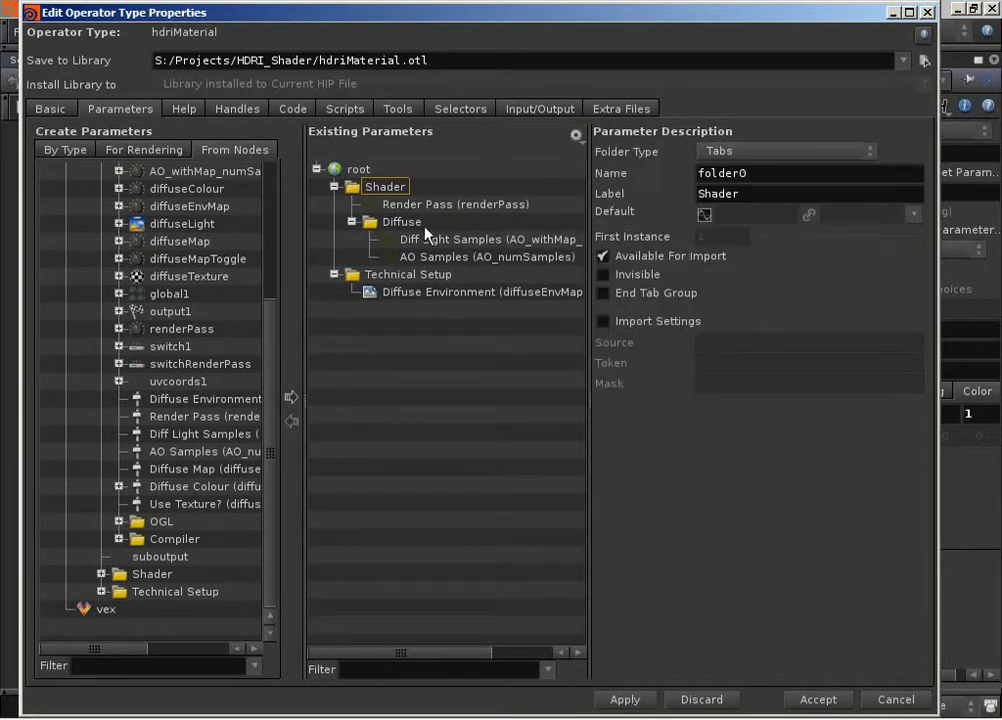
{"action": "left_click", "coordinate": [197, 472]}
{"action": "left_click", "coordinate": [185, 490], "text": "shift"}
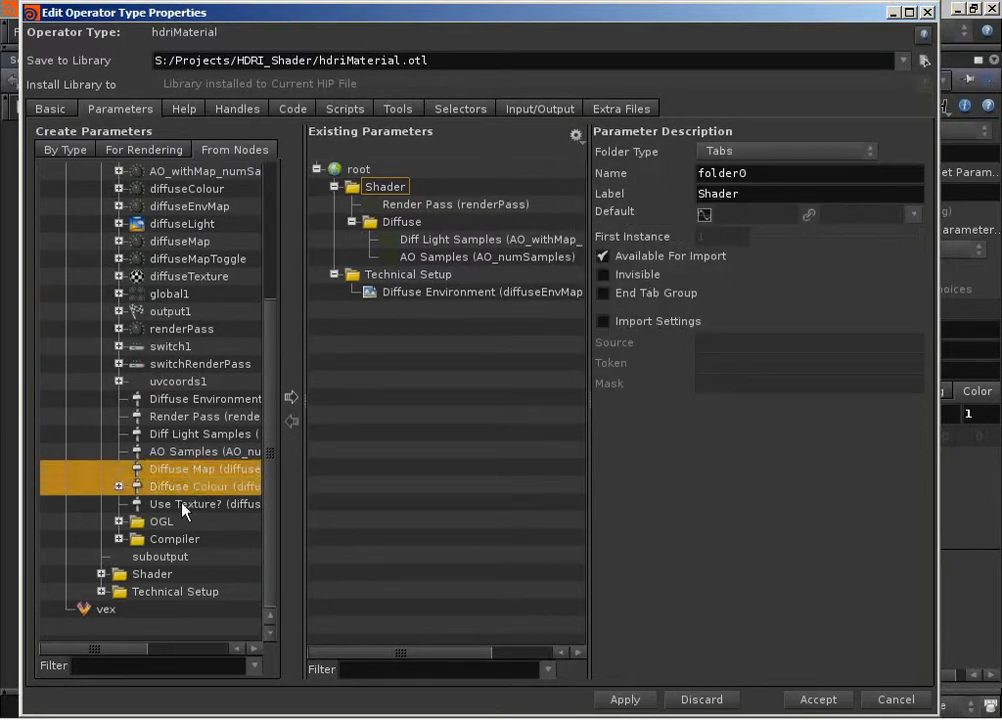
{"action": "left_click", "coordinate": [183, 508], "text": "shift"}
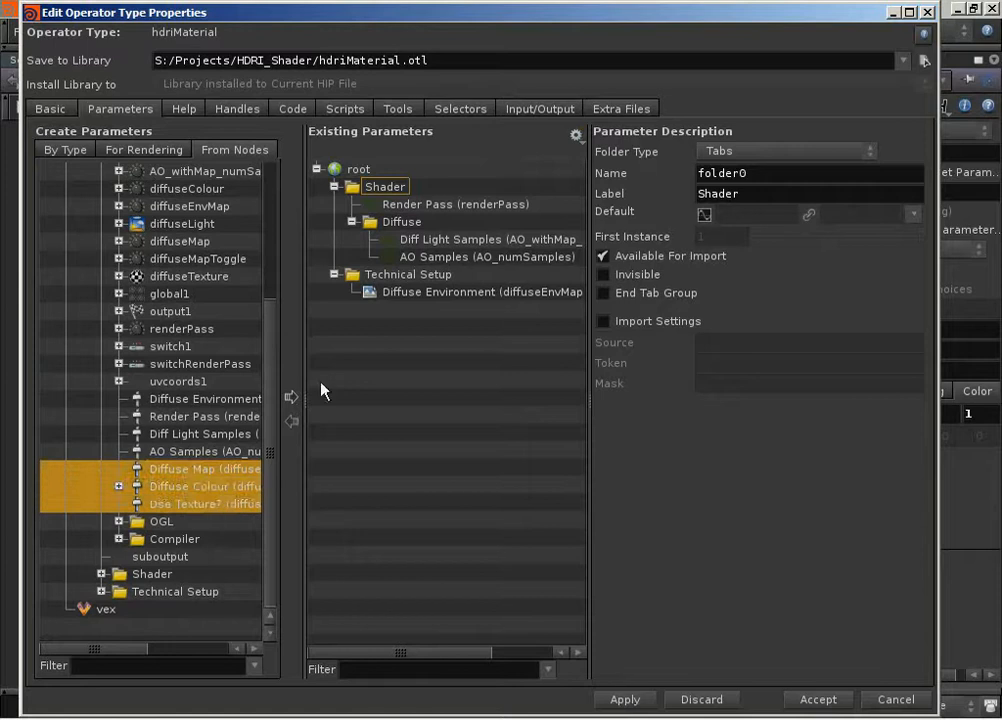
{"action": "left_click", "coordinate": [395, 222]}
{"action": "left_click", "coordinate": [291, 397]}
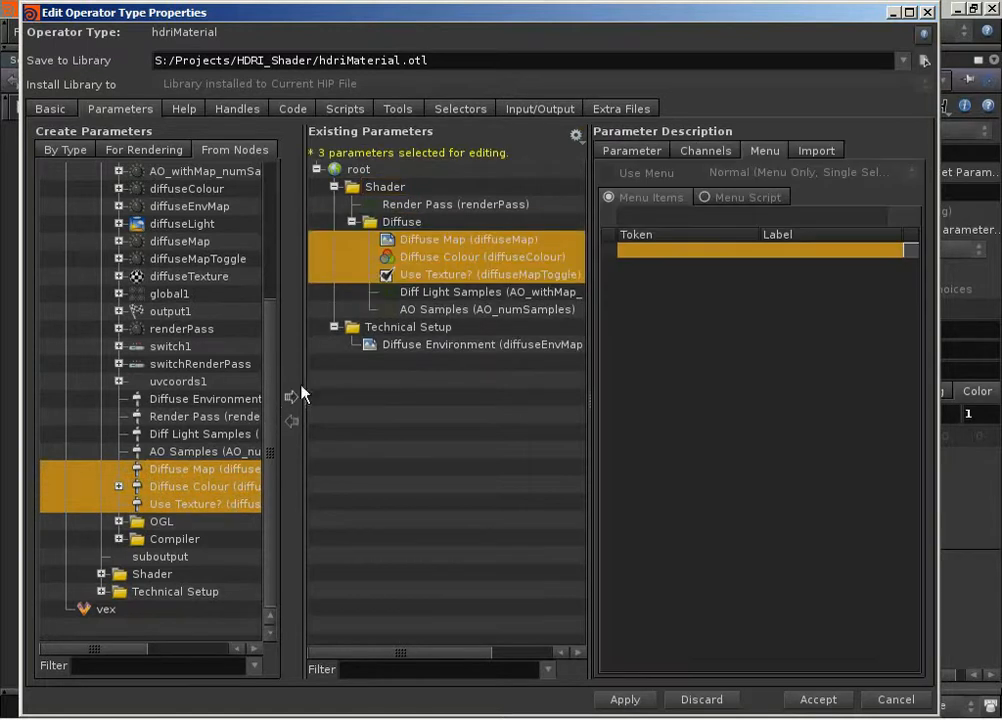
Step: Order the new parameters as Diffuse Colour, Use Texture?, Diffuse Map, and apply a Separator placed directly below Diffuse Map
{"action": "left_click", "coordinate": [497, 404]}
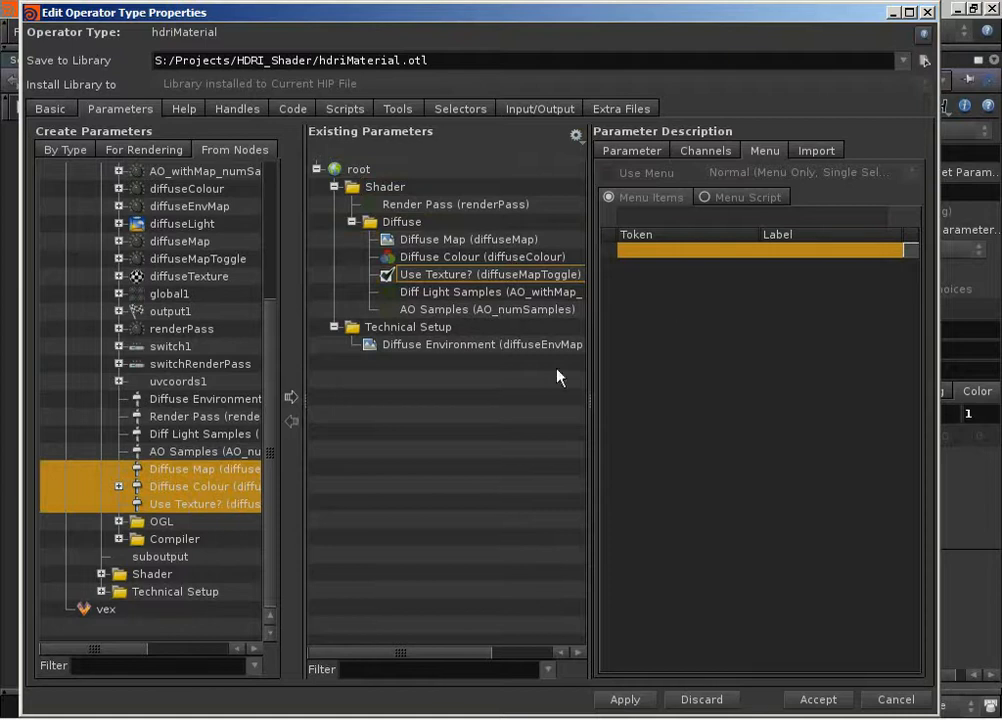
{"action": "left_click_drag", "start_coordinate": [422, 260], "coordinate": [391, 222]}
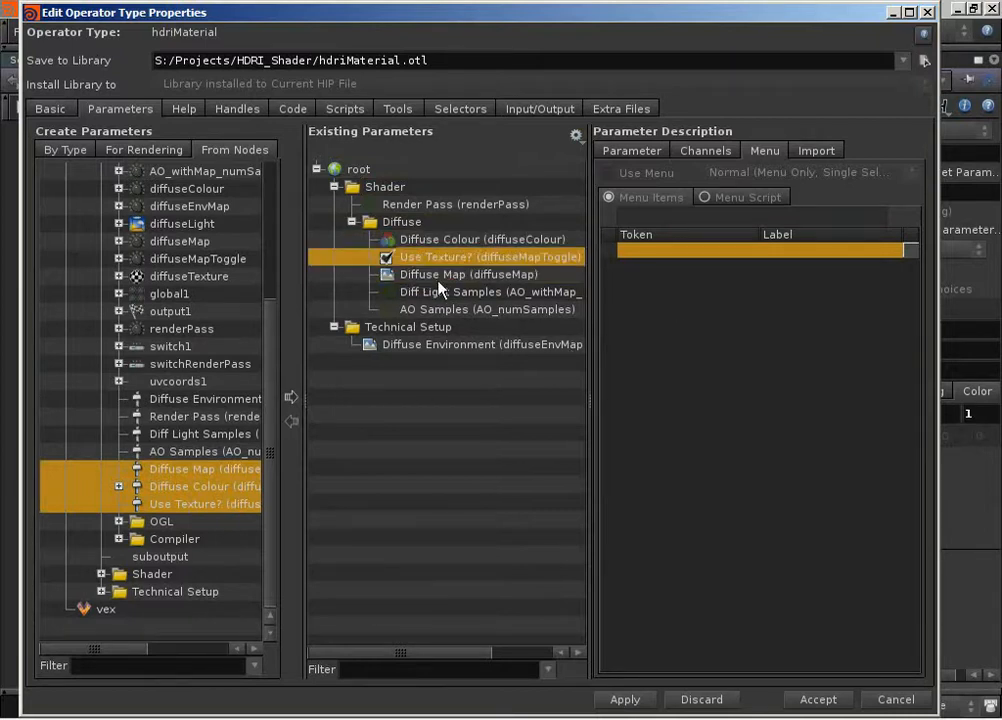
{"action": "left_click", "coordinate": [81, 150]}
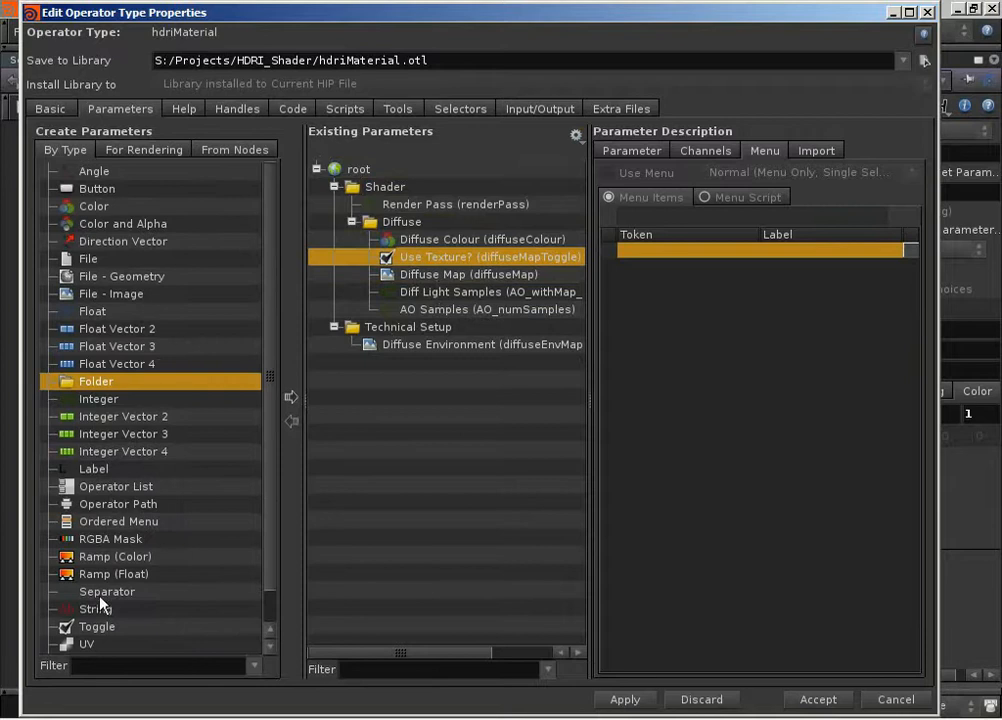
{"action": "left_click_drag", "start_coordinate": [100, 596], "coordinate": [420, 287]}
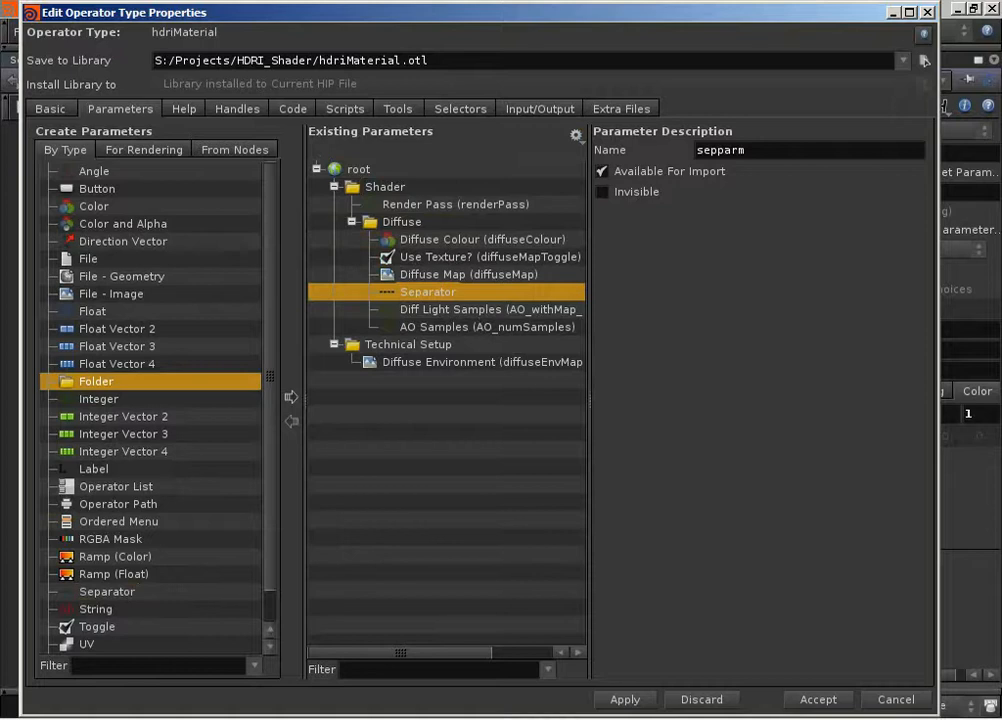
{"action": "left_click", "coordinate": [625, 699]}
{"action": "left_click", "coordinate": [893, 12]}
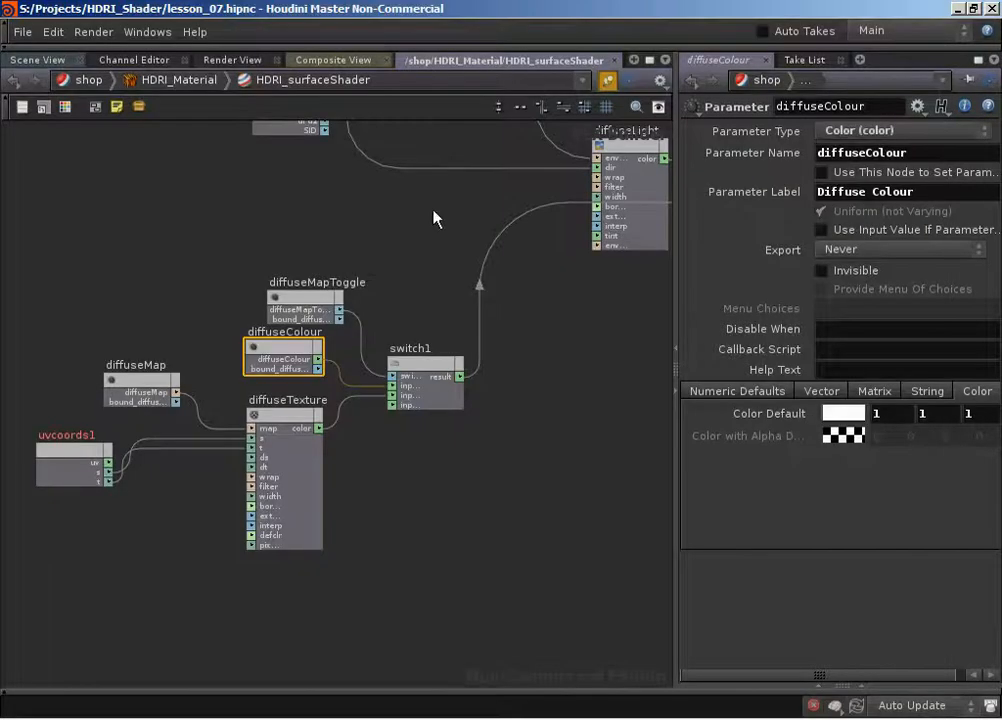
Step: Open the parameters of HDRI_Material in a floating window and test switching Use Texture? on and off
{"action": "right_click", "coordinate": [144, 78]}
{"action": "left_click", "coordinate": [198, 147]}
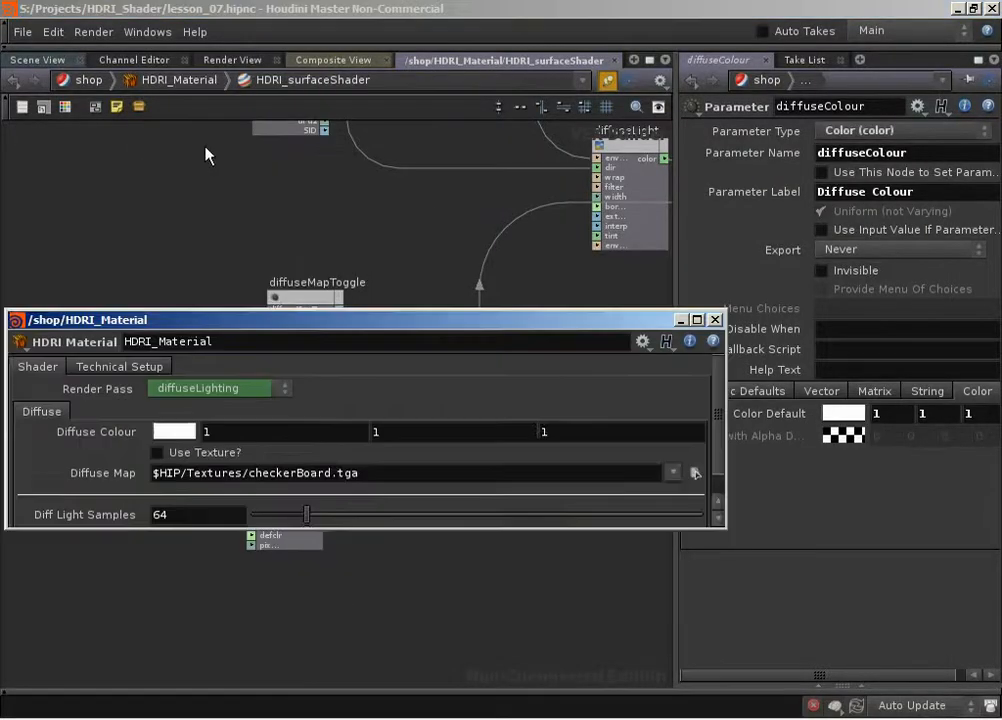
{"action": "left_click_drag", "start_coordinate": [374, 314], "coordinate": [523, 146]}
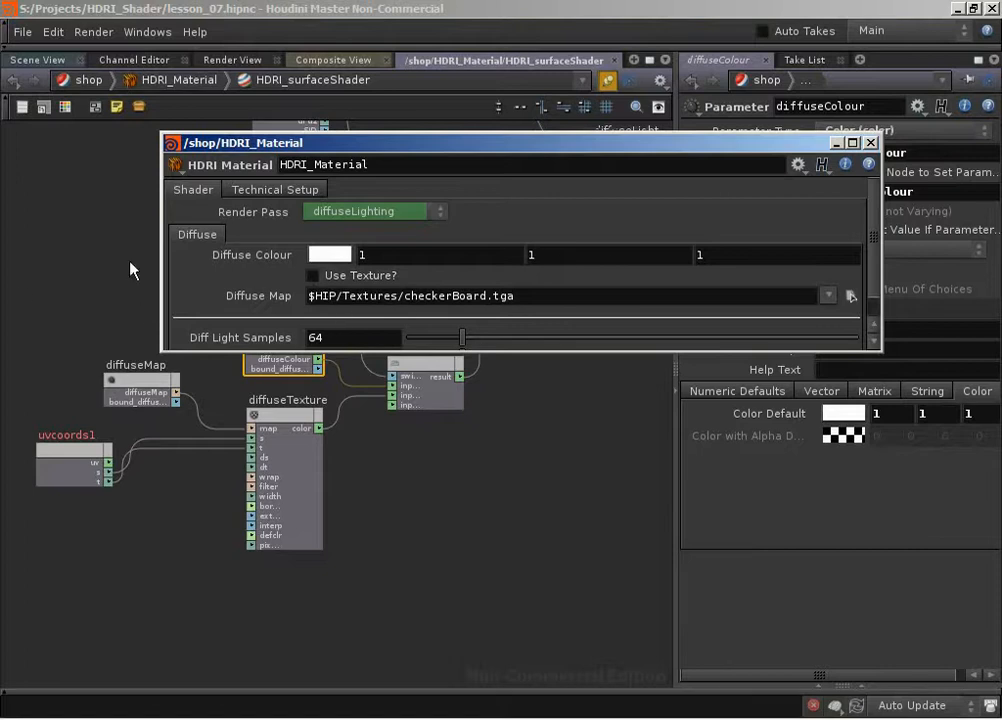
{"action": "left_click", "coordinate": [312, 276]}
{"action": "left_click", "coordinate": [312, 277]}
{"action": "left_click", "coordinate": [313, 277]}
{"action": "left_click", "coordinate": [314, 276]}
Step: Return to the operator type properties and copy the parameter name of Use Texture?
{"action": "left_click", "coordinate": [593, 718]}
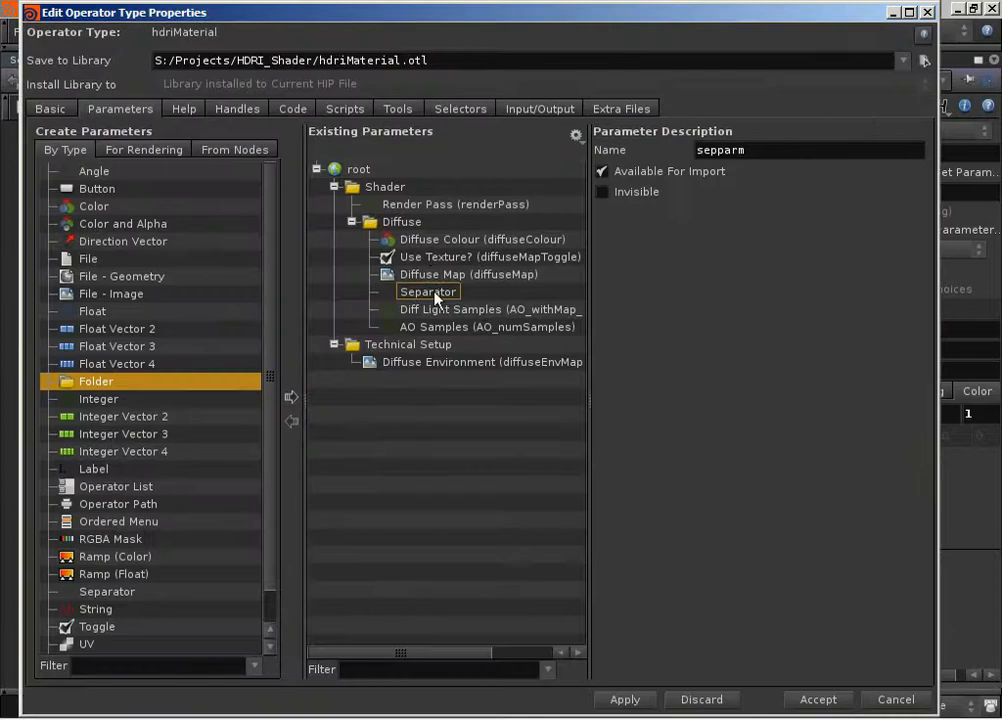
{"action": "left_click", "coordinate": [420, 258]}
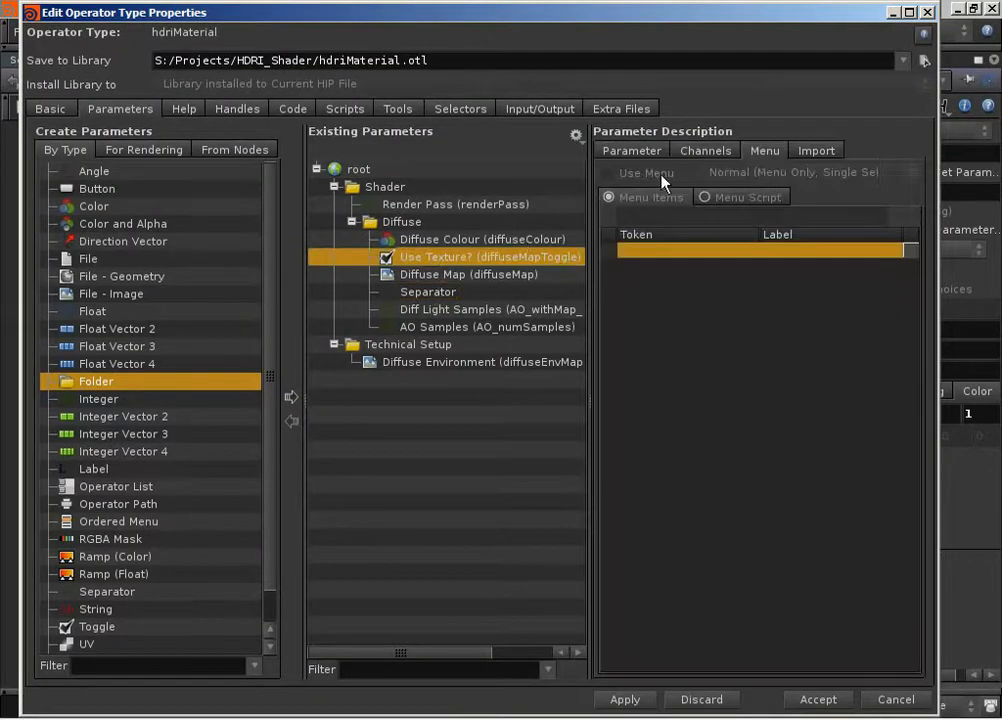
{"action": "left_click", "coordinate": [632, 151]}
{"action": "double_click", "coordinate": [727, 176]}
{"action": "key", "text": "ctrl+c"}
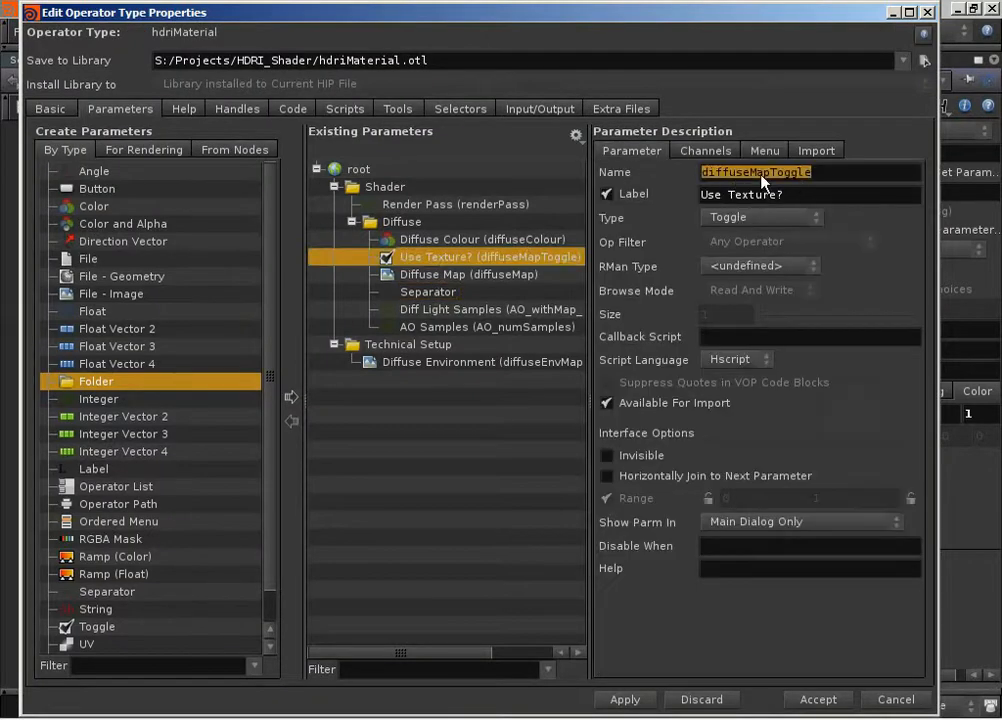
Step: Set the Disable When condition of Diffuse Colour to { diffuseMapToggle == 1 }
{"action": "left_click", "coordinate": [395, 238]}
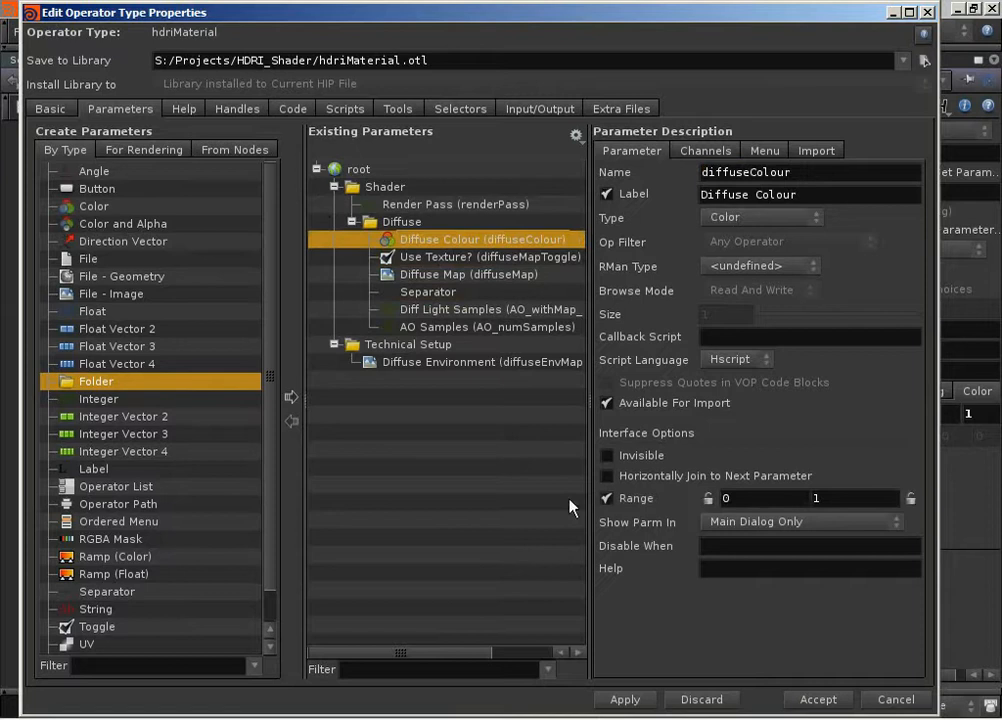
{"action": "left_click", "coordinate": [715, 547]}
{"action": "type", "text": "{"}
{"action": "key", "text": "ctrl+v"}
{"action": "type", "text": "== 1"}
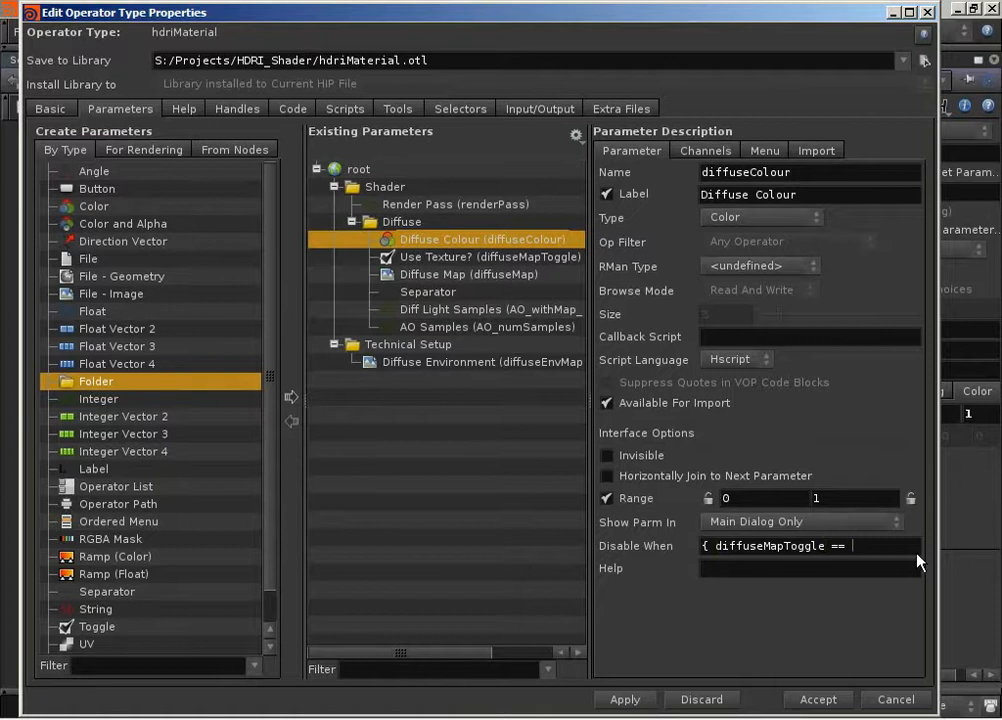
{"action": "type", "text": " }"}
Step: Set the Disable When condition of Diffuse Map to { diffuseMapToggle == 0 } and accept the type properties
{"action": "left_click", "coordinate": [454, 274]}
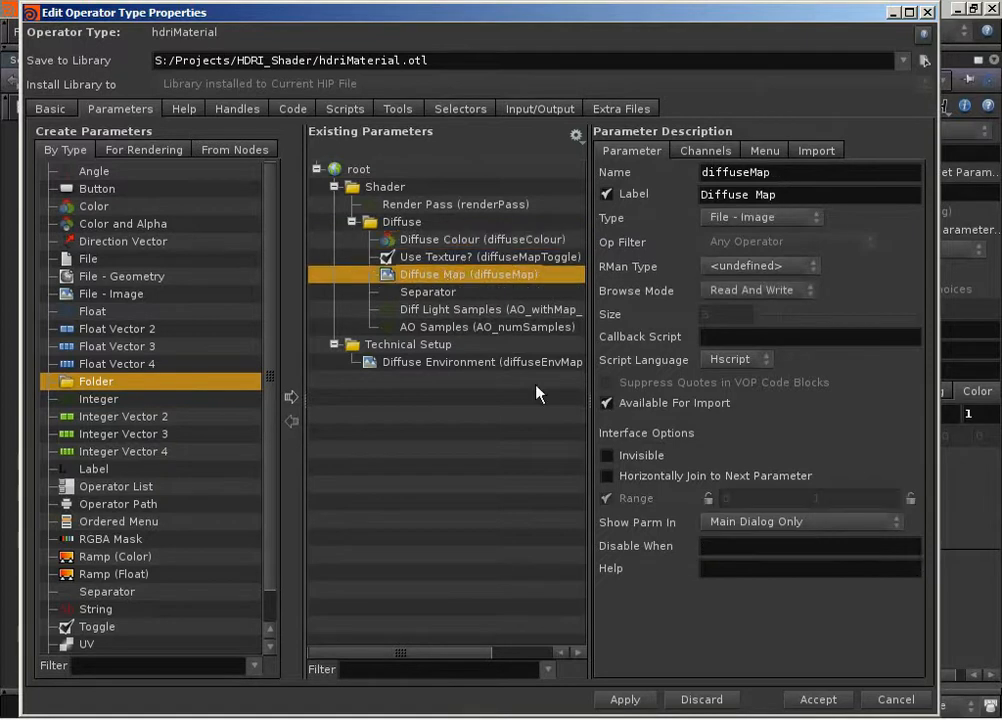
{"action": "left_click", "coordinate": [721, 547]}
{"action": "type", "text": "{"}
{"action": "key", "text": "ctrl+v"}
{"action": "type", "text": "== 0 }"}
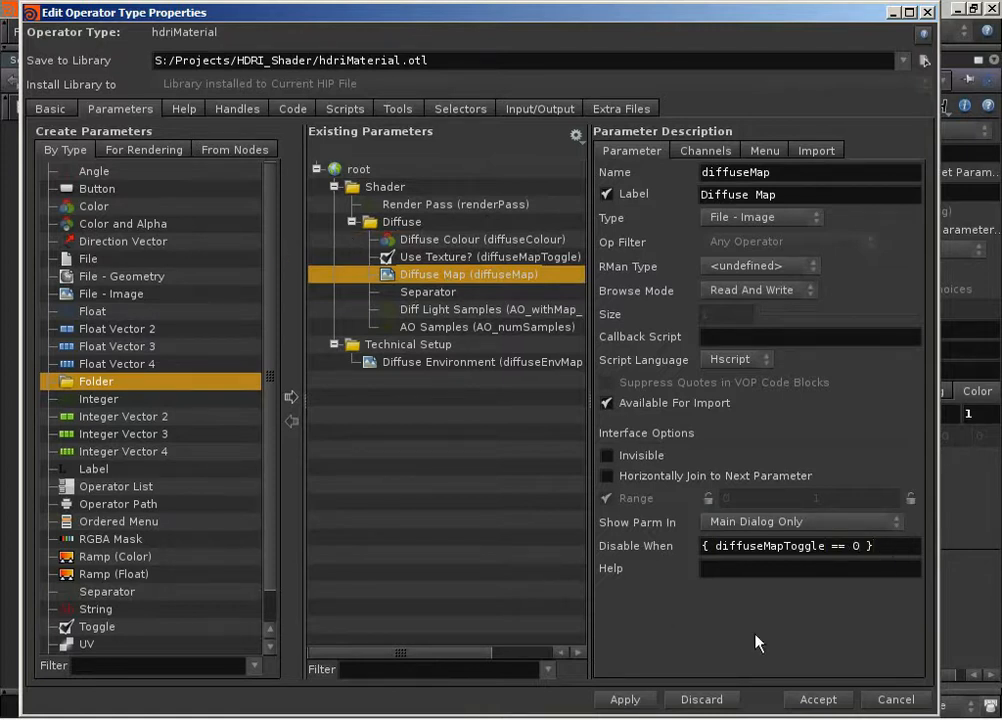
{"action": "left_click", "coordinate": [818, 699]}
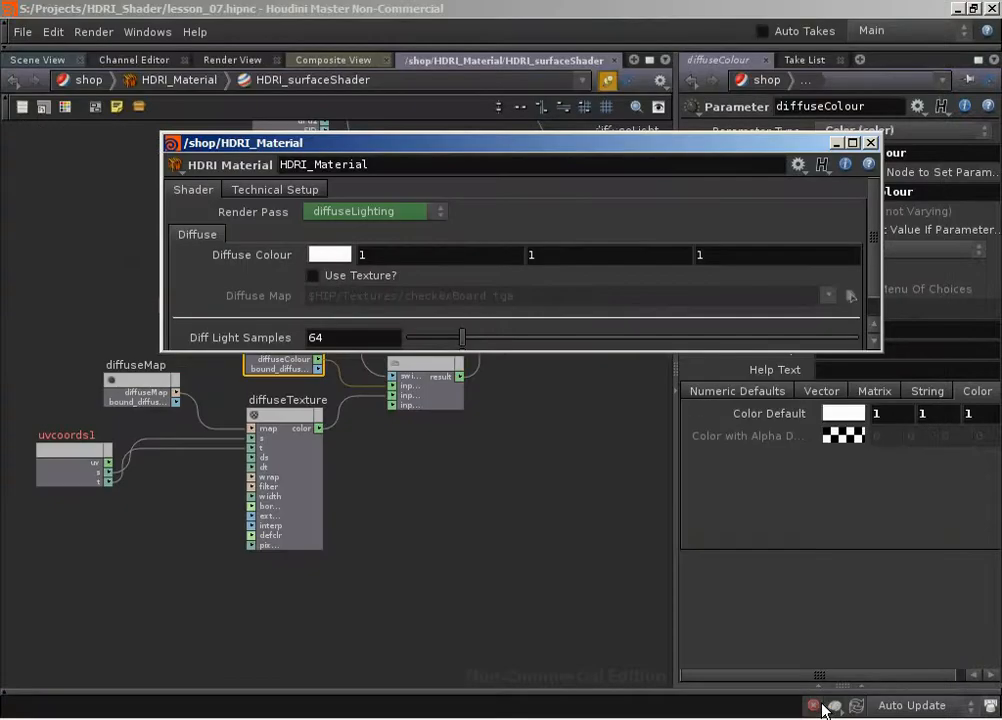
Step: Toggle Use Texture? repeatedly to check how Diffuse Colour and Diffuse Map are disabled, leaving it off
{"action": "left_click", "coordinate": [346, 279]}
{"action": "left_click", "coordinate": [352, 282]}
{"action": "left_click", "coordinate": [358, 282]}
{"action": "left_click", "coordinate": [356, 281]}
{"action": "left_click", "coordinate": [358, 277]}
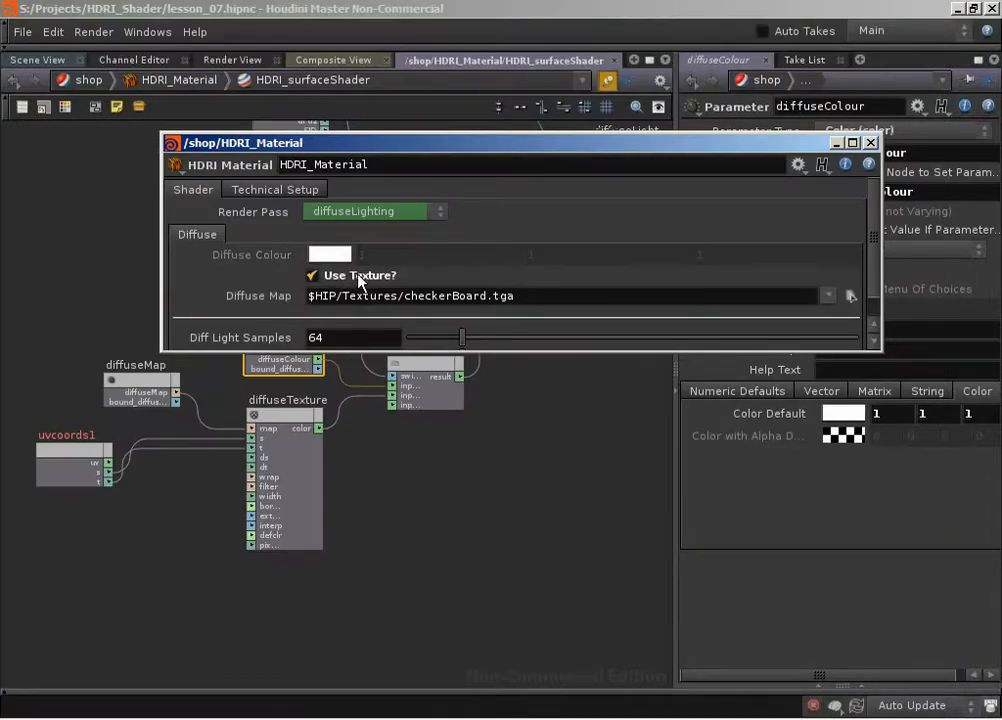
{"action": "left_click", "coordinate": [358, 278]}
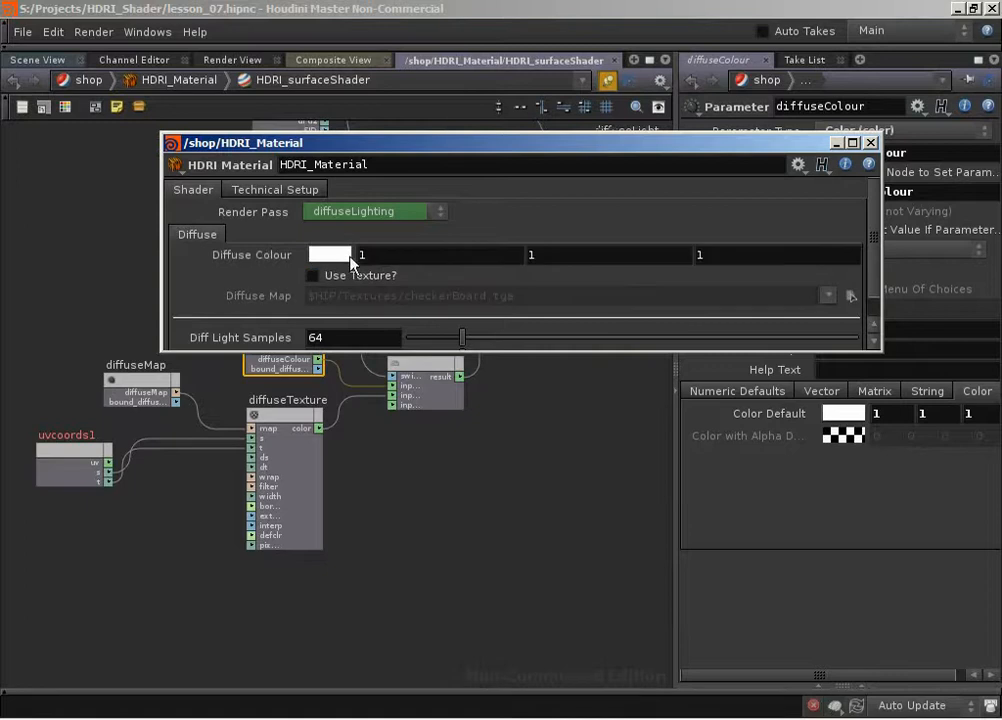
Step: Set HDRI_Material's Diffuse Colour to a bright yellow with hue 62 and saturation about 0.819
{"action": "left_click", "coordinate": [342, 258]}
{"action": "left_click_drag", "start_coordinate": [390, 209], "coordinate": [297, 212]}
{"action": "left_click", "coordinate": [408, 230]}
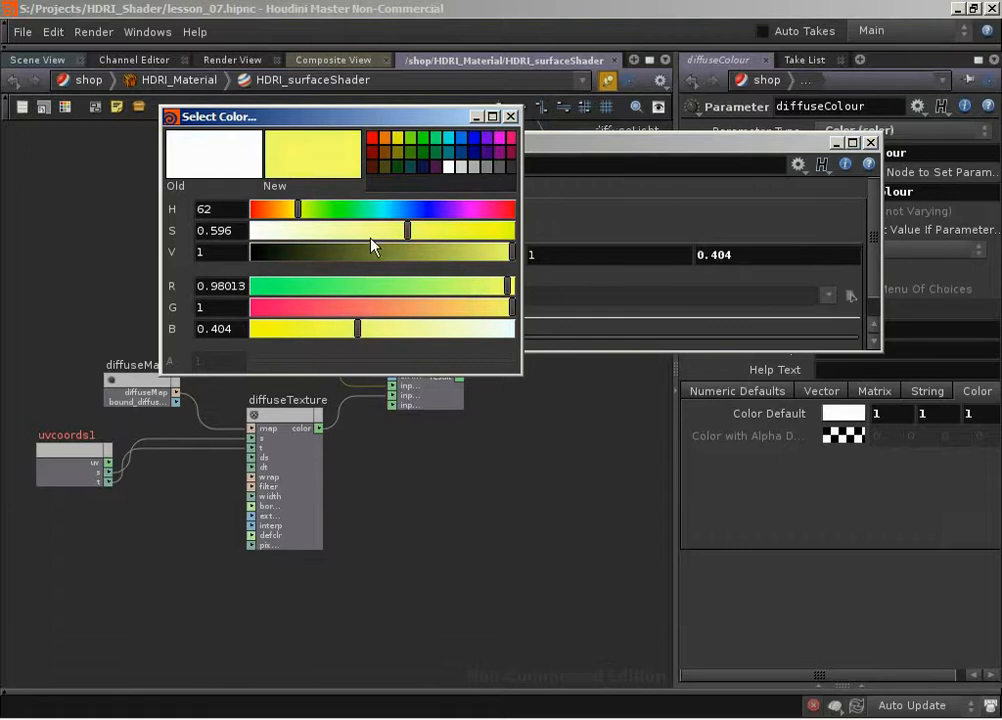
{"action": "left_click", "coordinate": [440, 231]}
{"action": "left_click_drag", "start_coordinate": [440, 233], "coordinate": [465, 230]}
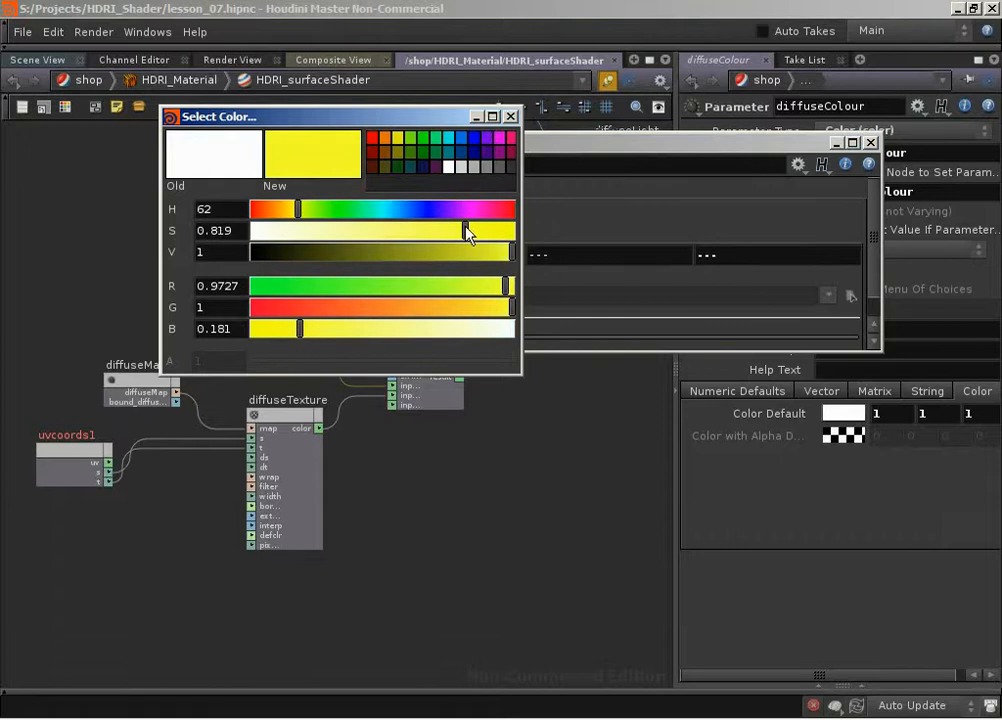
{"action": "left_click", "coordinate": [510, 116]}
{"action": "left_click_drag", "start_coordinate": [519, 150], "coordinate": [437, 157]}
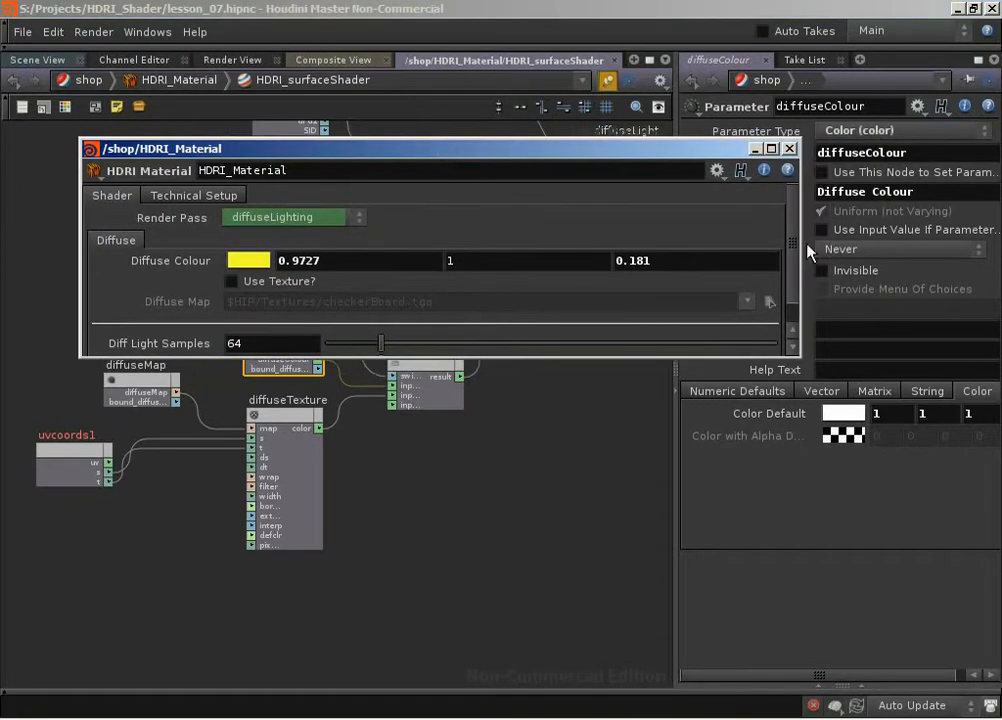
Step: Go to the out network and render mantra1 with the Diffuse_Surface_Colour take
{"action": "left_click", "coordinate": [101, 86]}
{"action": "left_click", "coordinate": [154, 161]}
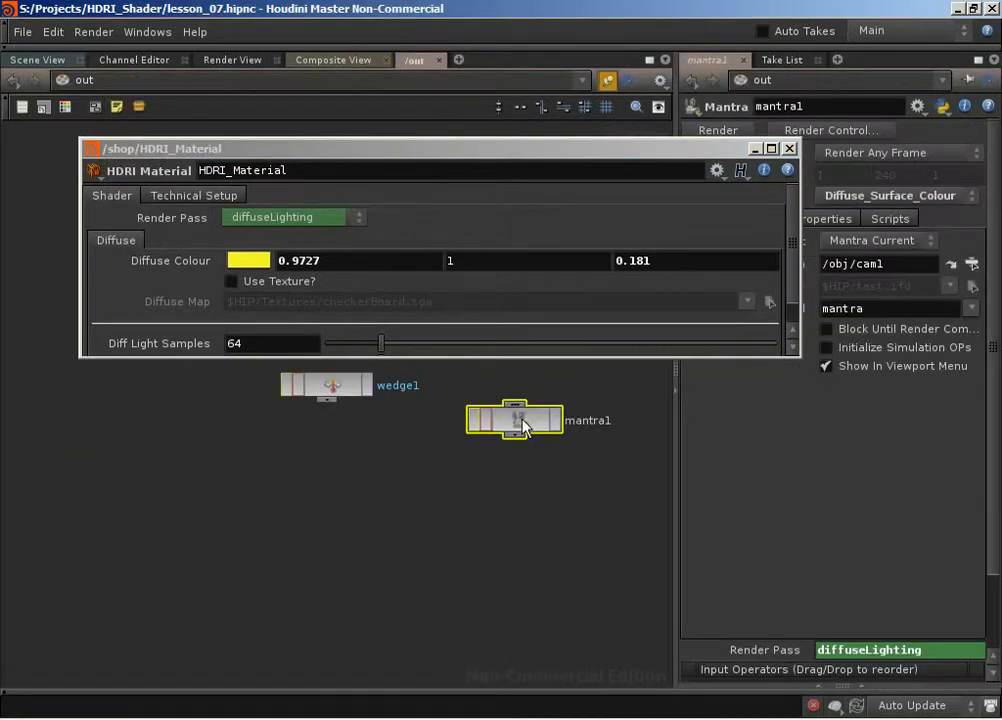
{"action": "left_click_drag", "start_coordinate": [718, 154], "coordinate": [623, 136]}
{"action": "left_click", "coordinate": [940, 197]}
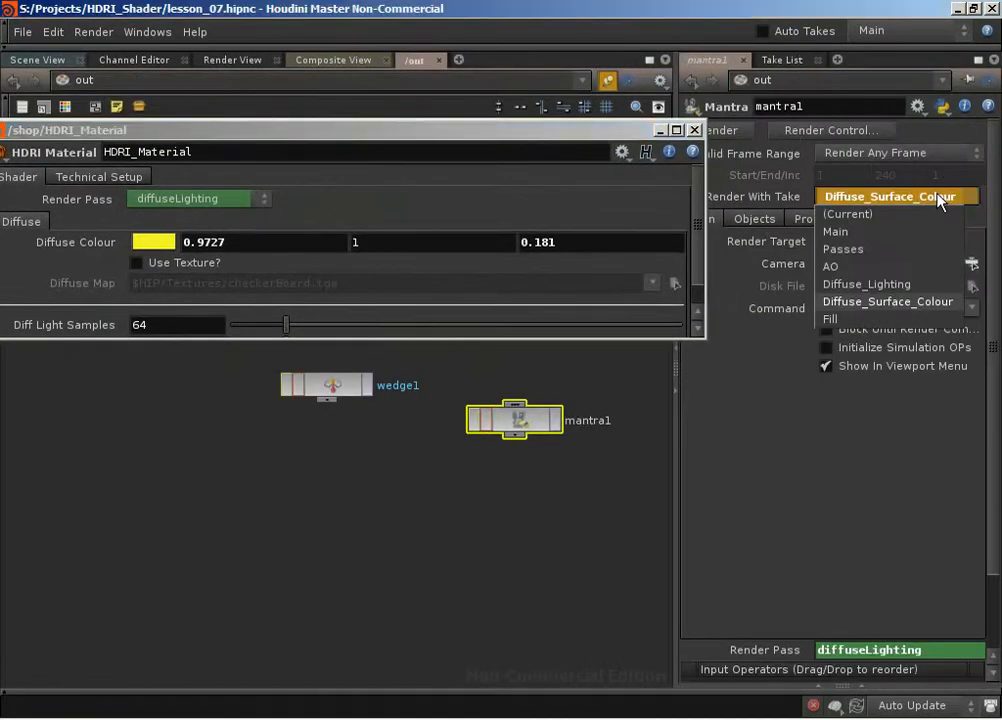
{"action": "left_click", "coordinate": [908, 302]}
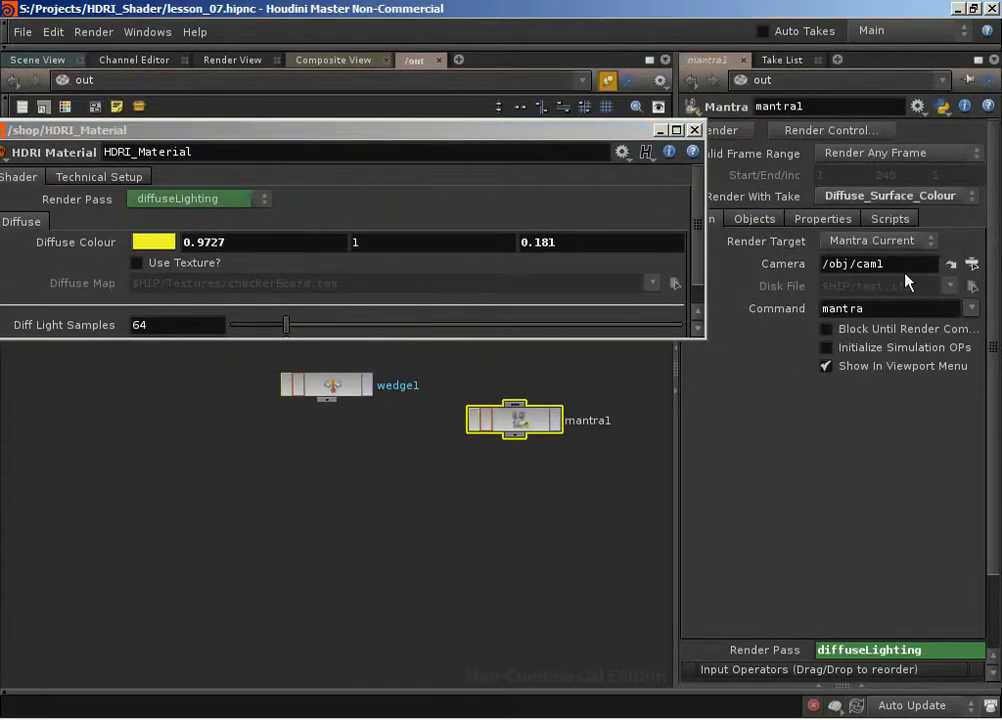
{"action": "left_click", "coordinate": [725, 130]}
Step: Check the running processes in Windows Task Manager, sorted by image name, to see whether the mantra render has finished
{"action": "key", "text": "ctrl+shift+Escape"}
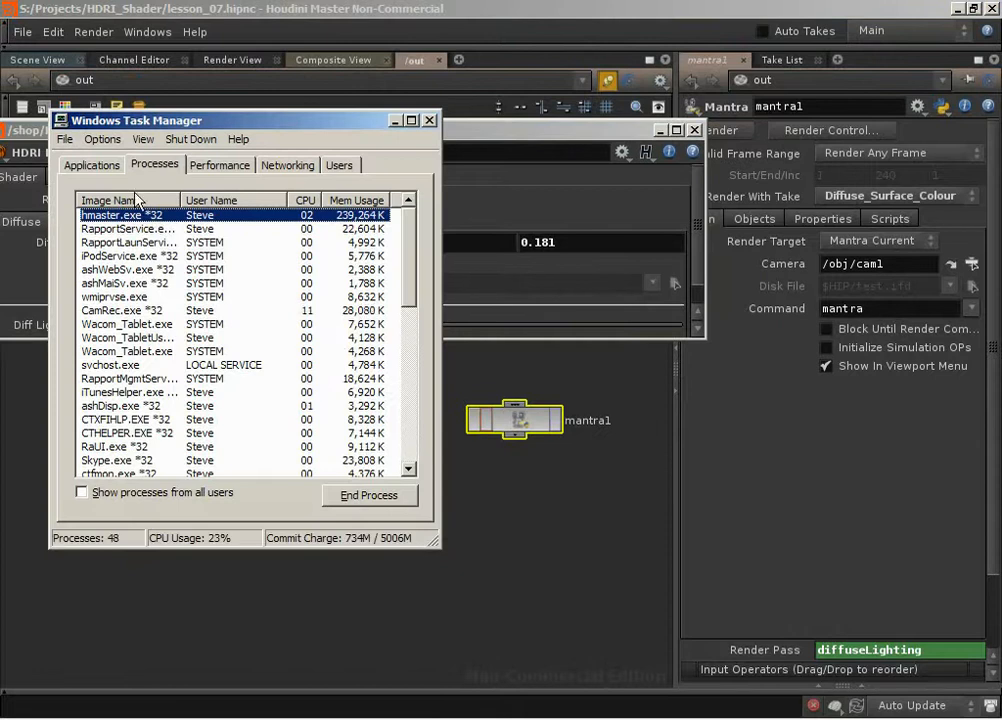
{"action": "left_click", "coordinate": [108, 200]}
{"action": "scroll", "coordinate": [135, 290], "scroll_direction": "down", "scroll_amount": 2}
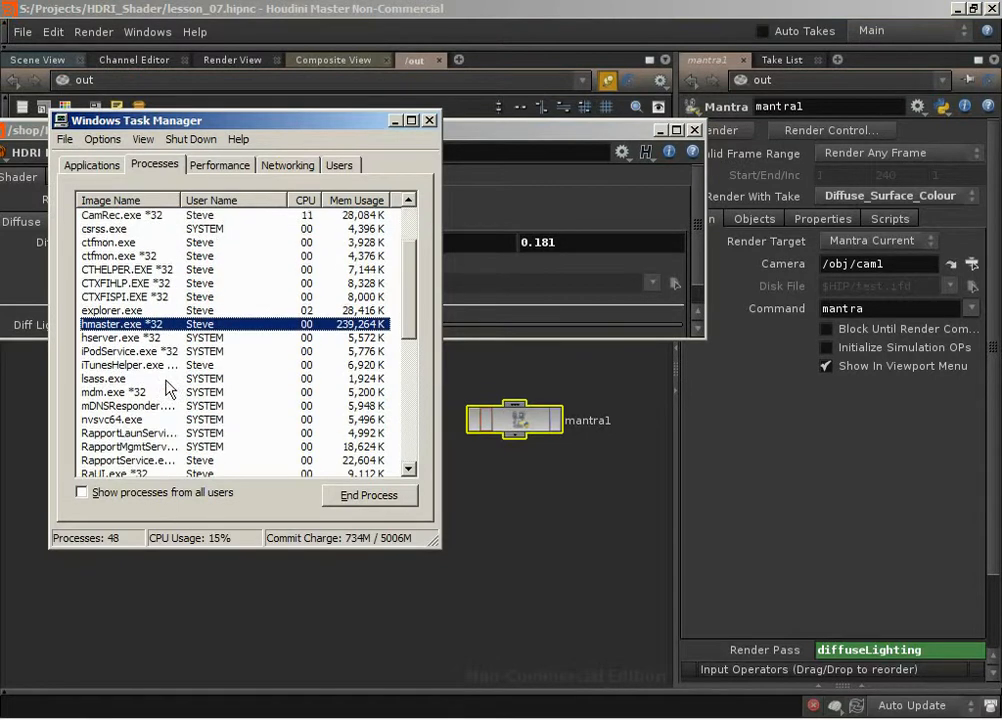
{"action": "left_click", "coordinate": [398, 120]}
Step: Put the HDRI_Material parameters away and show the composite view together with the /img/img1 network
{"action": "left_click_drag", "start_coordinate": [400, 132], "coordinate": [418, 161]}
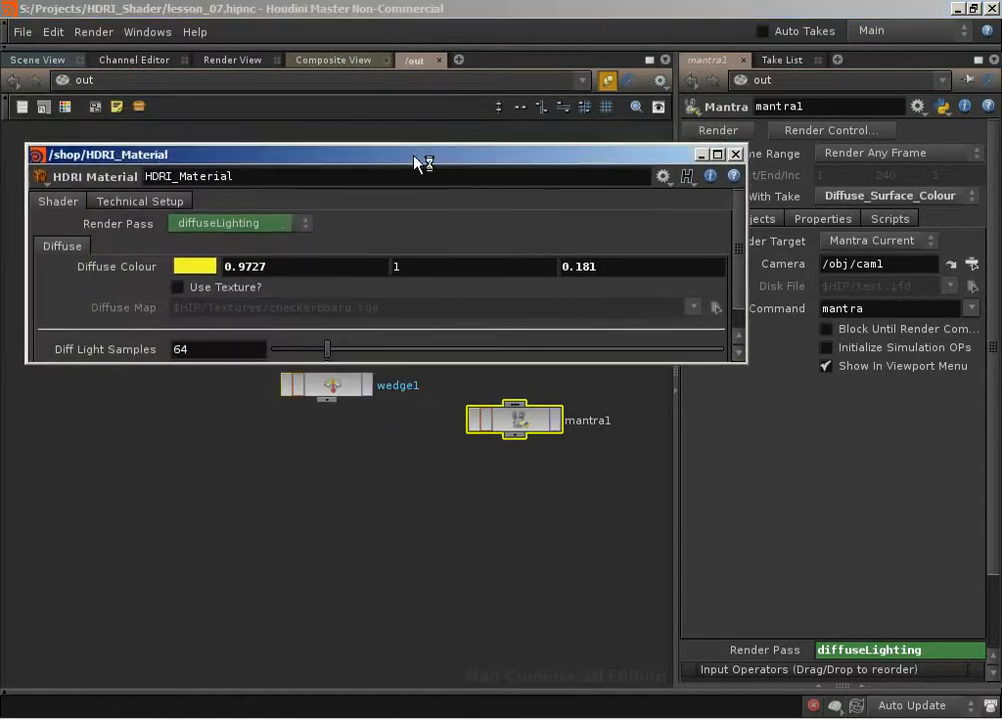
{"action": "left_click", "coordinate": [338, 61]}
{"action": "left_click", "coordinate": [735, 154]}
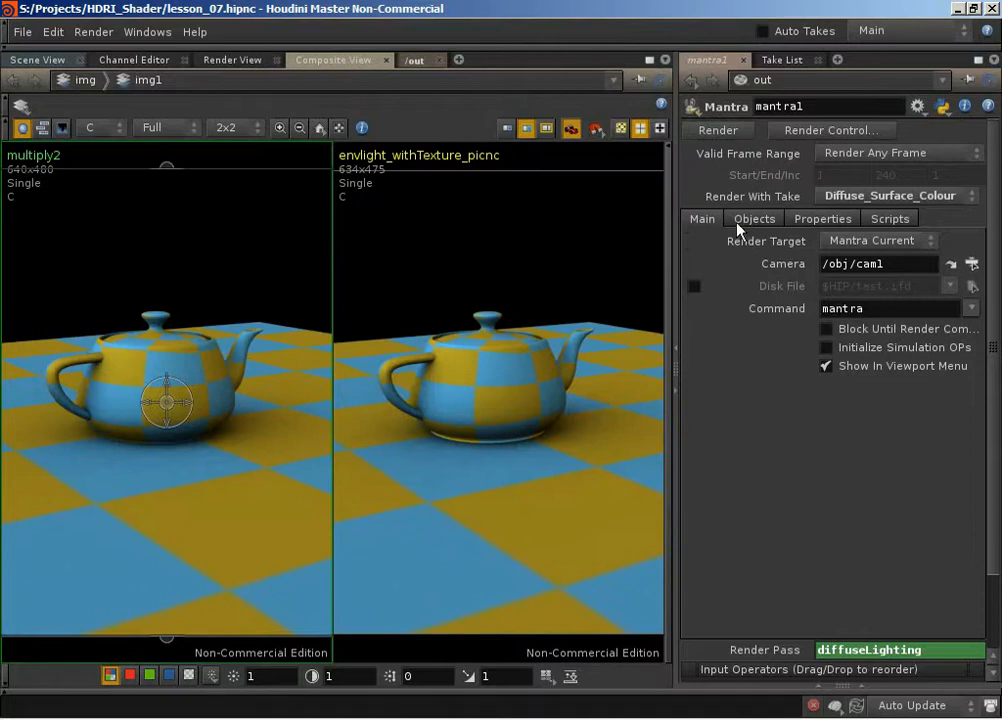
{"action": "left_click", "coordinate": [942, 80]}
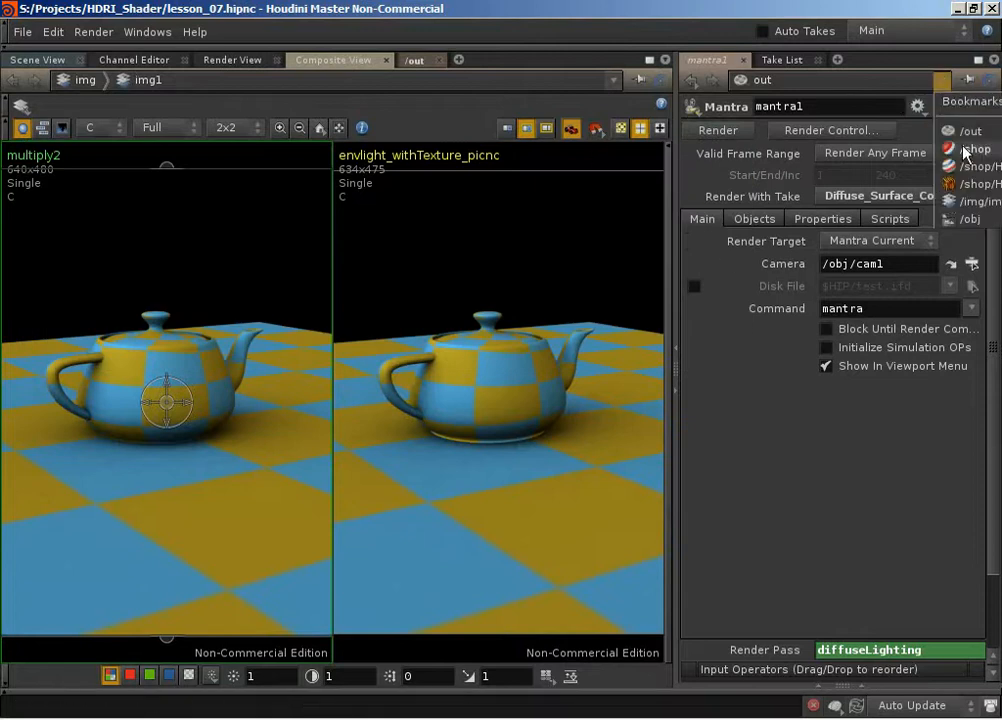
{"action": "left_click", "coordinate": [978, 203]}
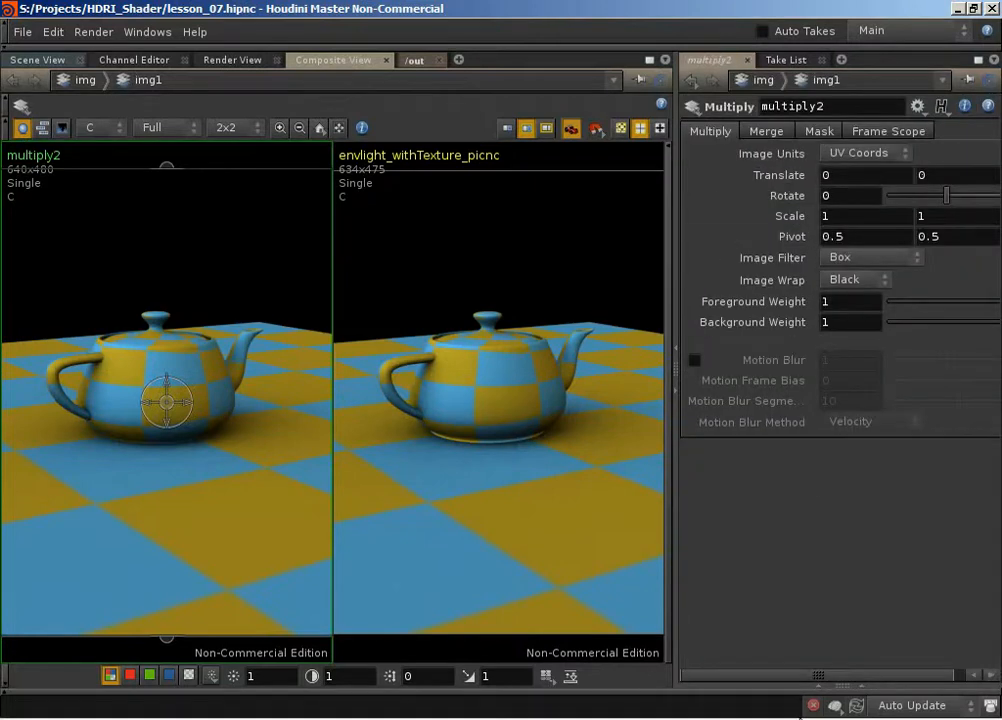
{"action": "left_click", "coordinate": [818, 678]}
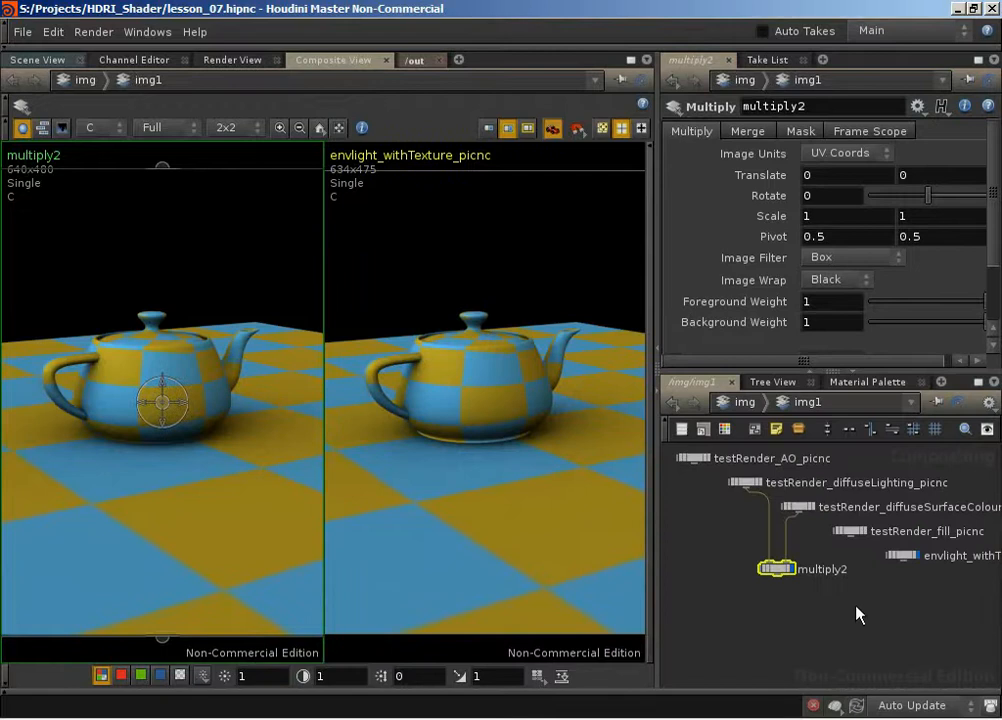
Step: Reload the image sequence of the testRender_diffuseSurfaceColour_picnc file node
{"action": "left_click", "coordinate": [768, 497]}
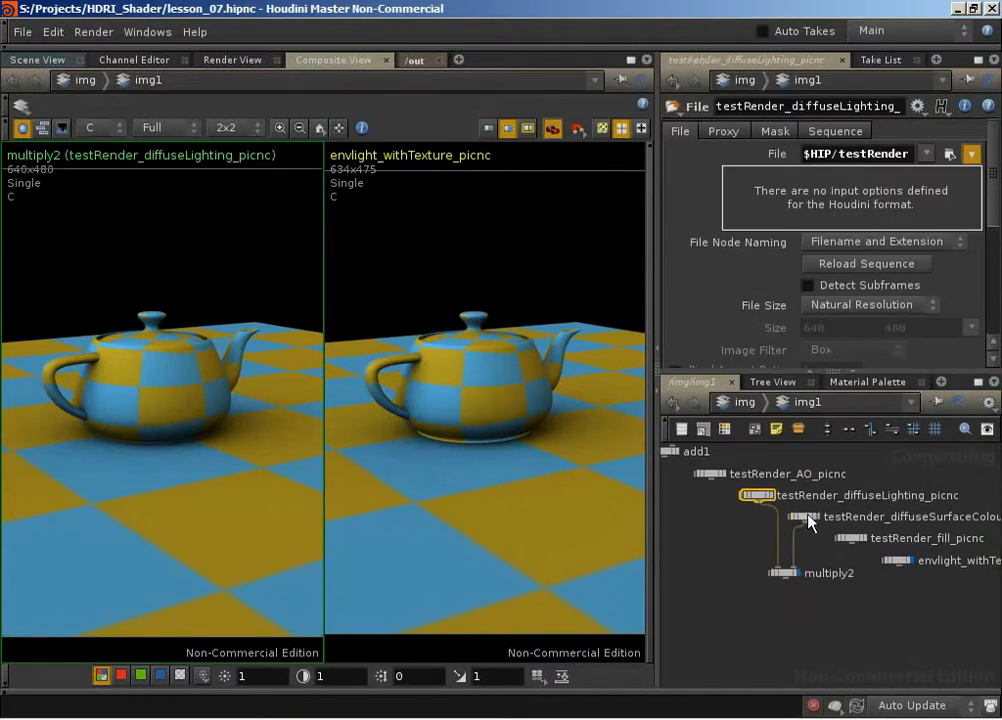
{"action": "left_click", "coordinate": [808, 518]}
{"action": "left_click", "coordinate": [840, 266]}
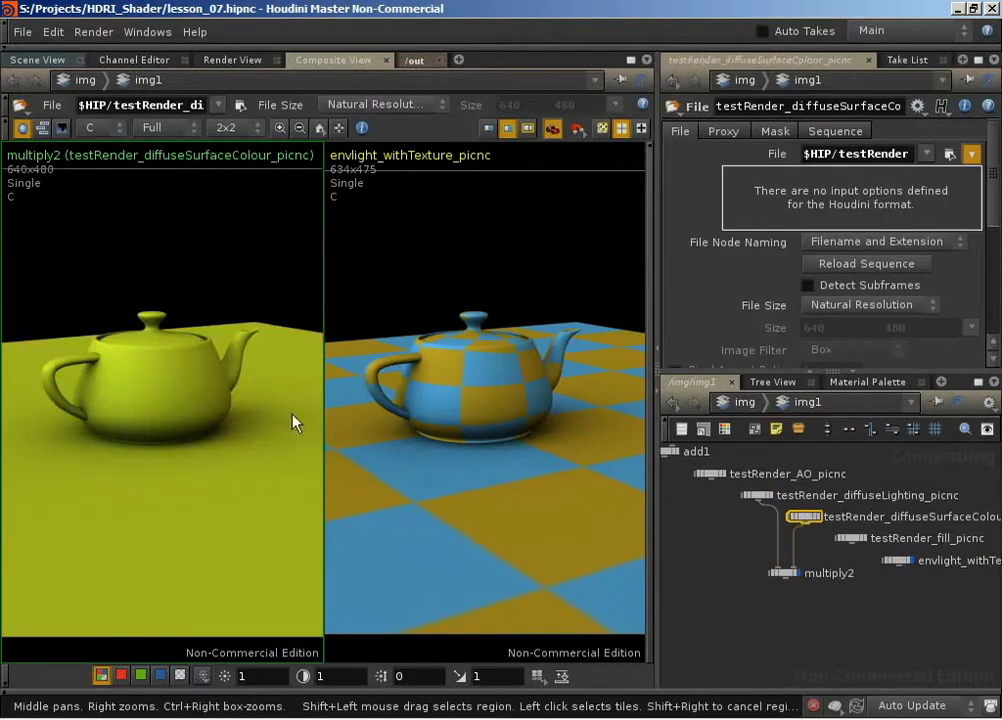
Step: View the reloaded diffuse surface colour pass, the diffuse lighting pass and their multiply2 composite in turn
{"action": "left_click", "coordinate": [819, 518]}
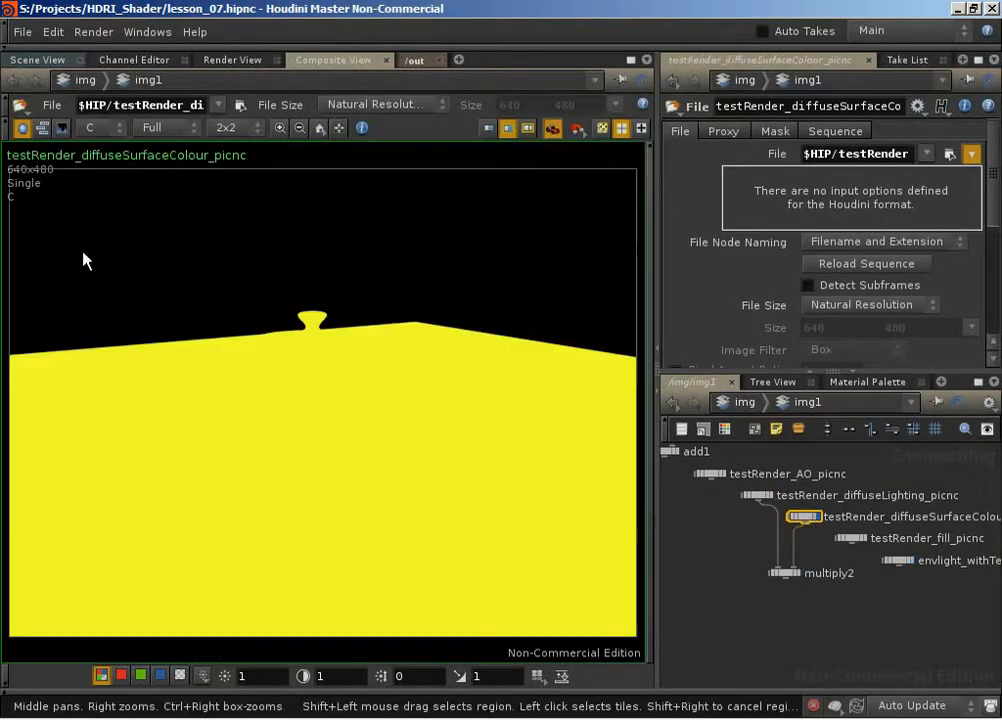
{"action": "left_click", "coordinate": [770, 496]}
{"action": "left_click", "coordinate": [800, 574]}
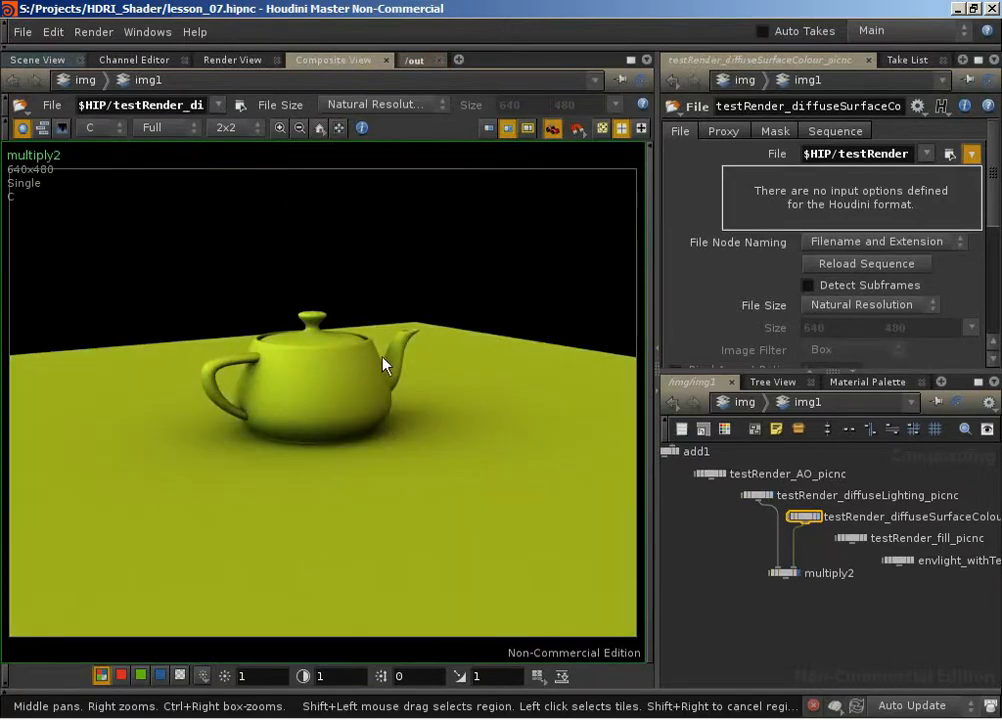
Step: Enable Use Texture? on HDRI_Material so the diffuse map drives the surface colour, and put its parameters away
{"action": "left_click", "coordinate": [600, 718]}
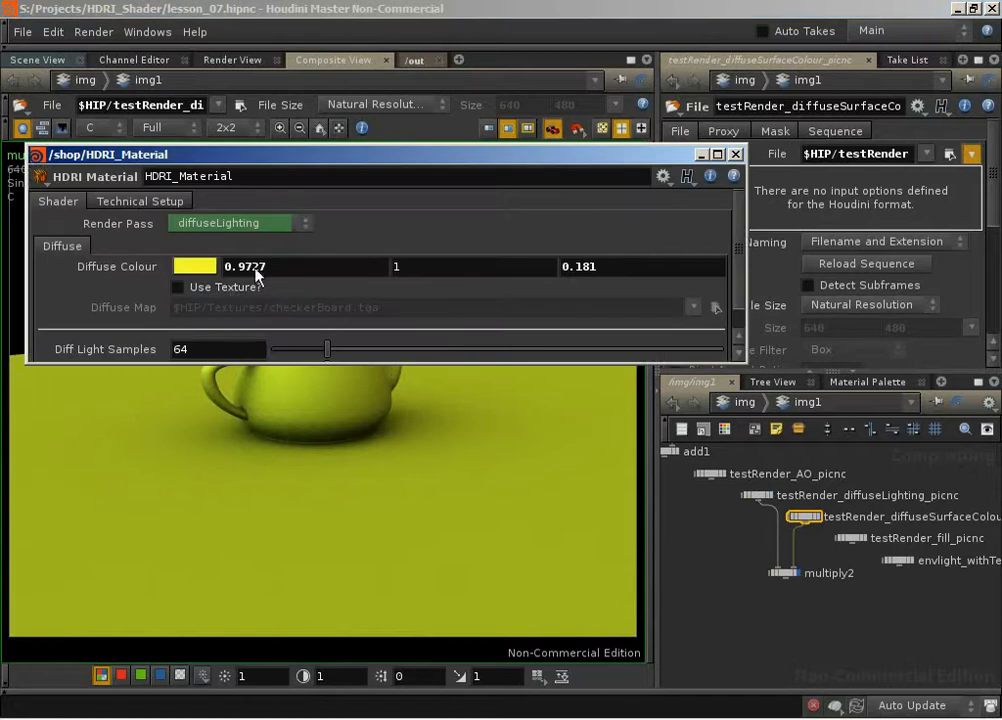
{"action": "left_click", "coordinate": [205, 290]}
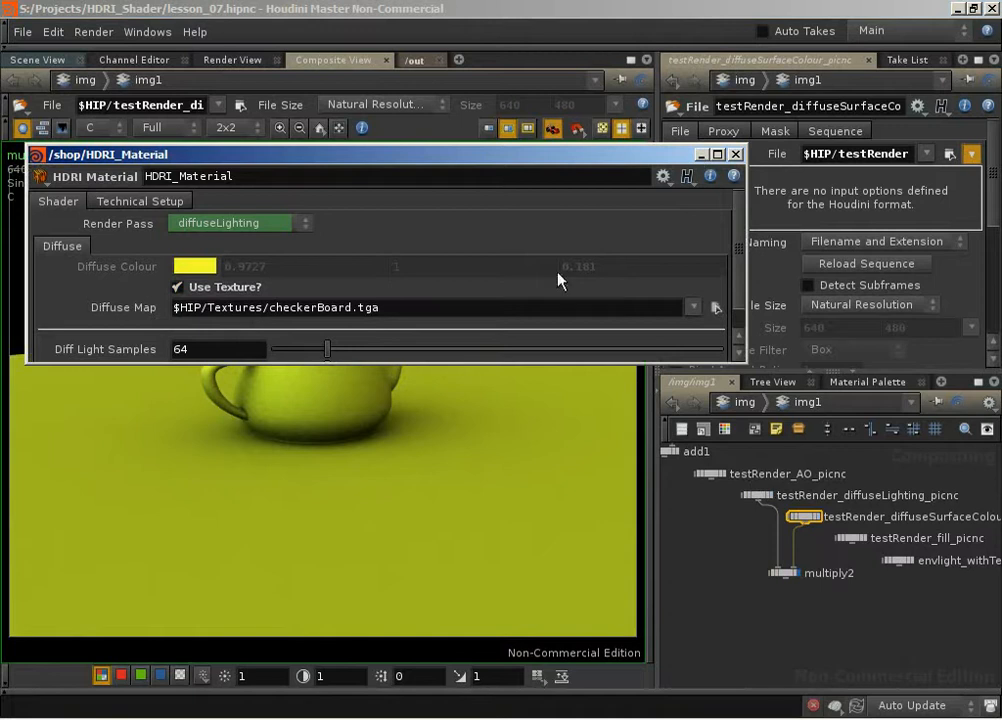
{"action": "left_click", "coordinate": [702, 154]}
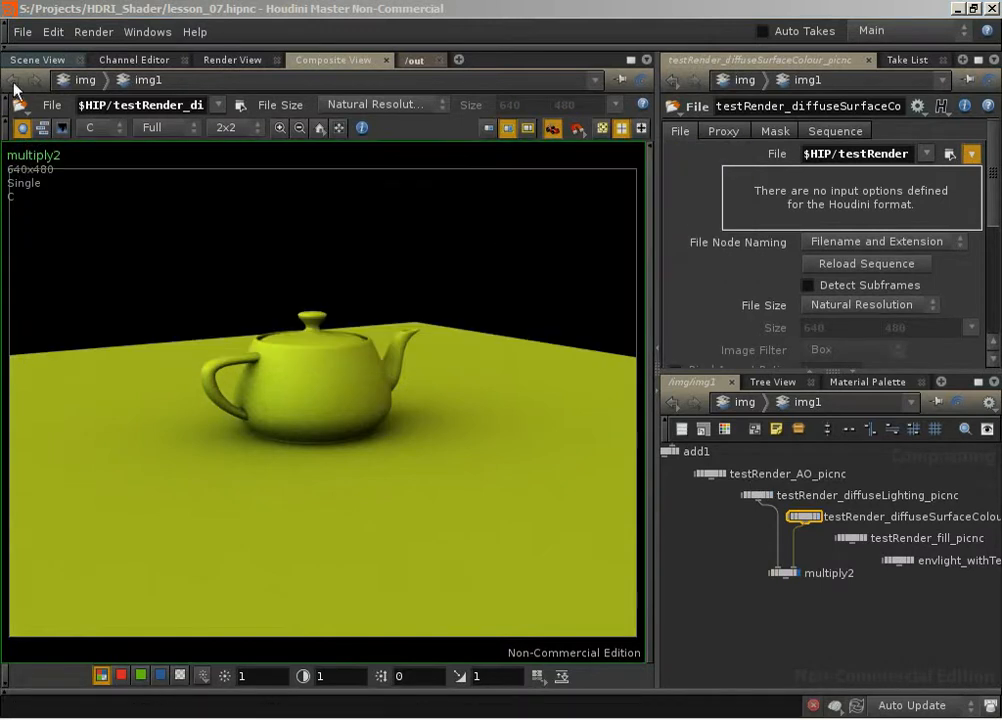
Step: Render mantra1 in the out network with the Diffuse_Surface_Colour take
{"action": "left_click", "coordinate": [414, 60]}
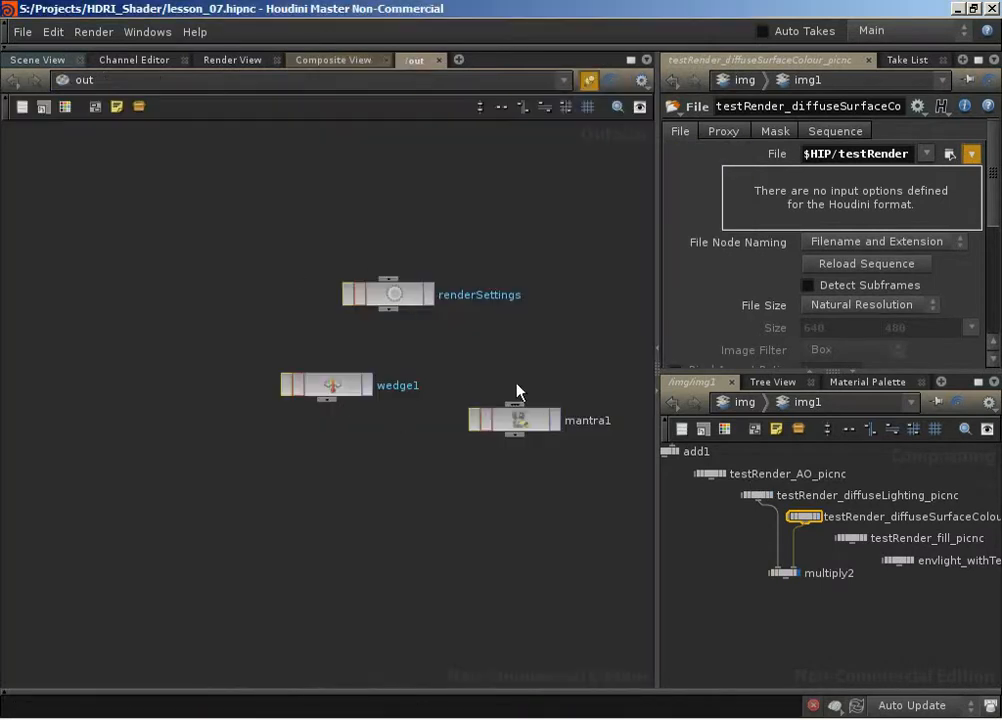
{"action": "left_click", "coordinate": [520, 420]}
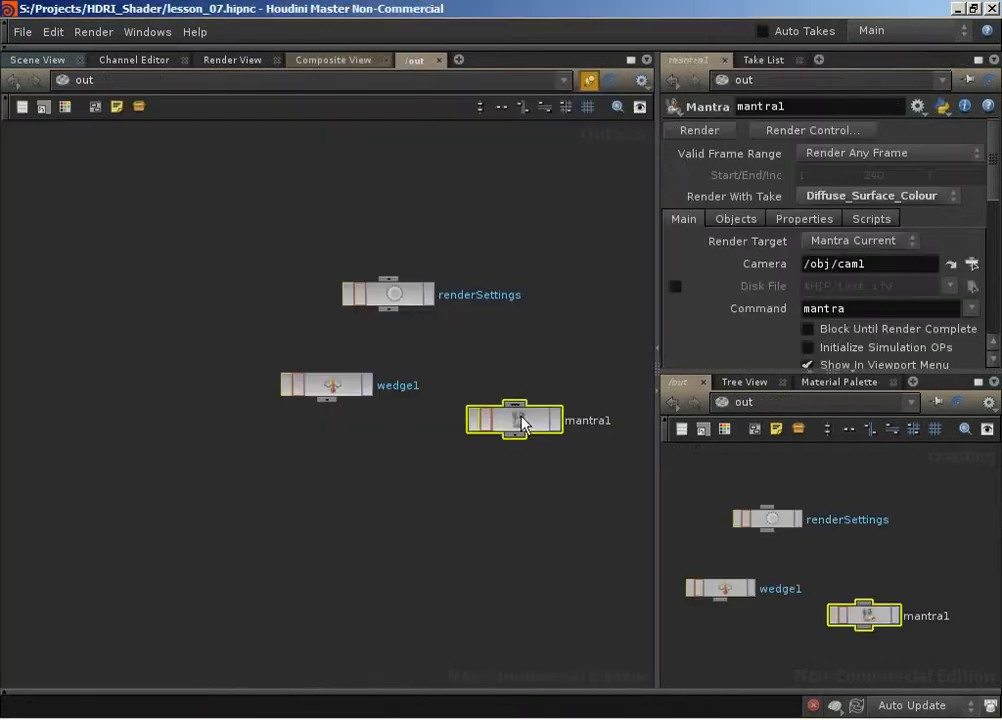
{"action": "left_click", "coordinate": [710, 134]}
Step: Return to the img1 composite, display testRender_diffuseSurfaceColour_picnc and reload its sequence
{"action": "left_click", "coordinate": [310, 58]}
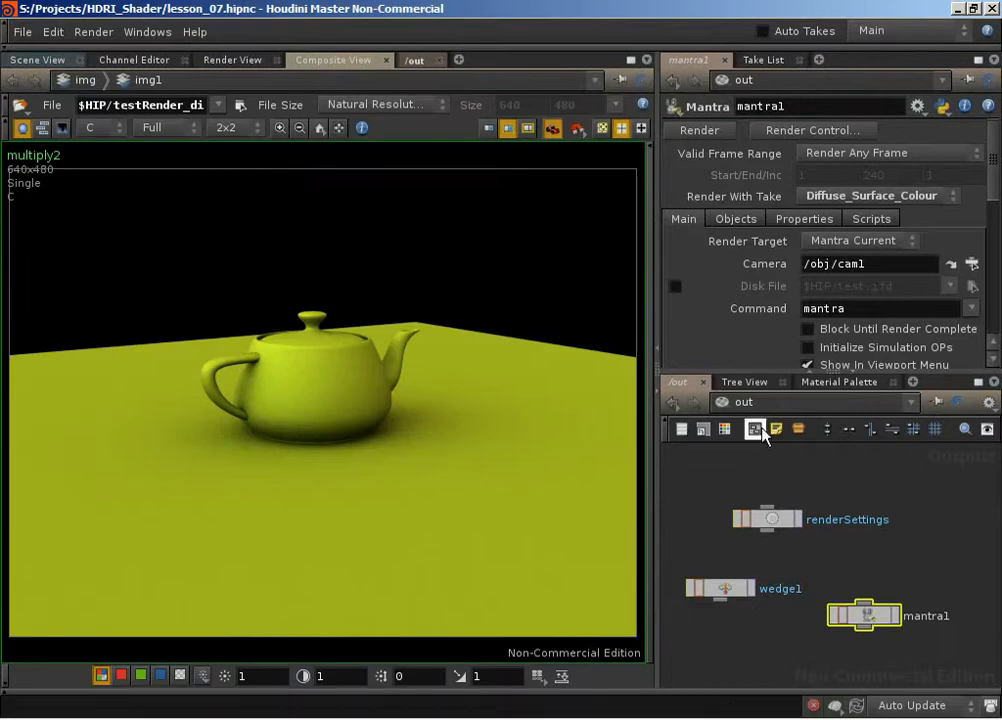
{"action": "left_click", "coordinate": [765, 408]}
{"action": "left_click", "coordinate": [679, 403]}
{"action": "left_click", "coordinate": [674, 403]}
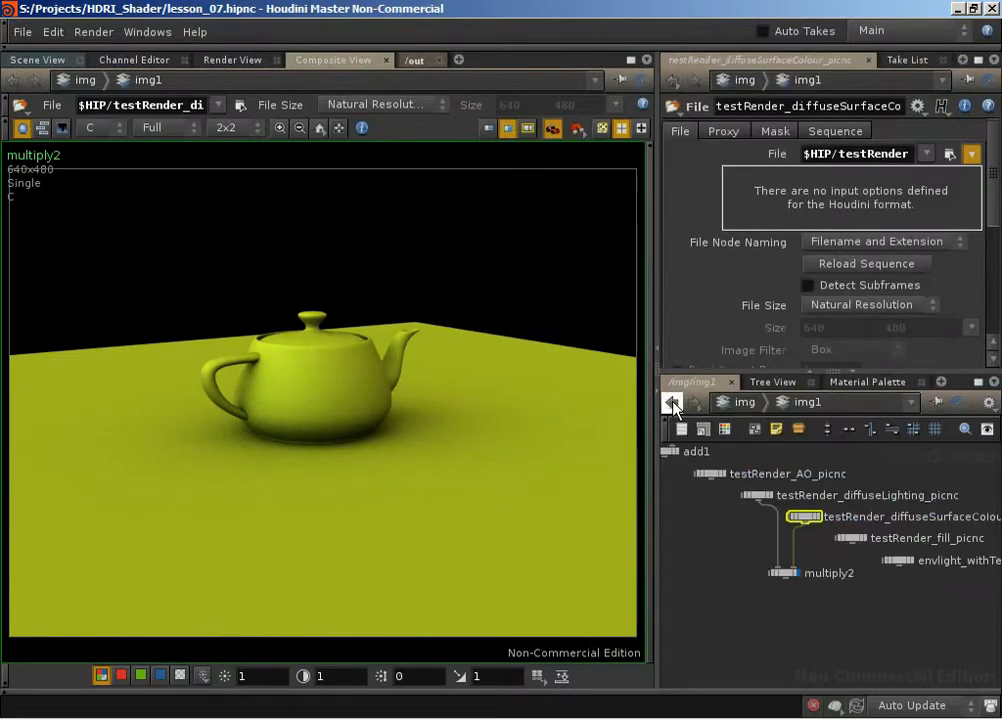
{"action": "left_click", "coordinate": [816, 517]}
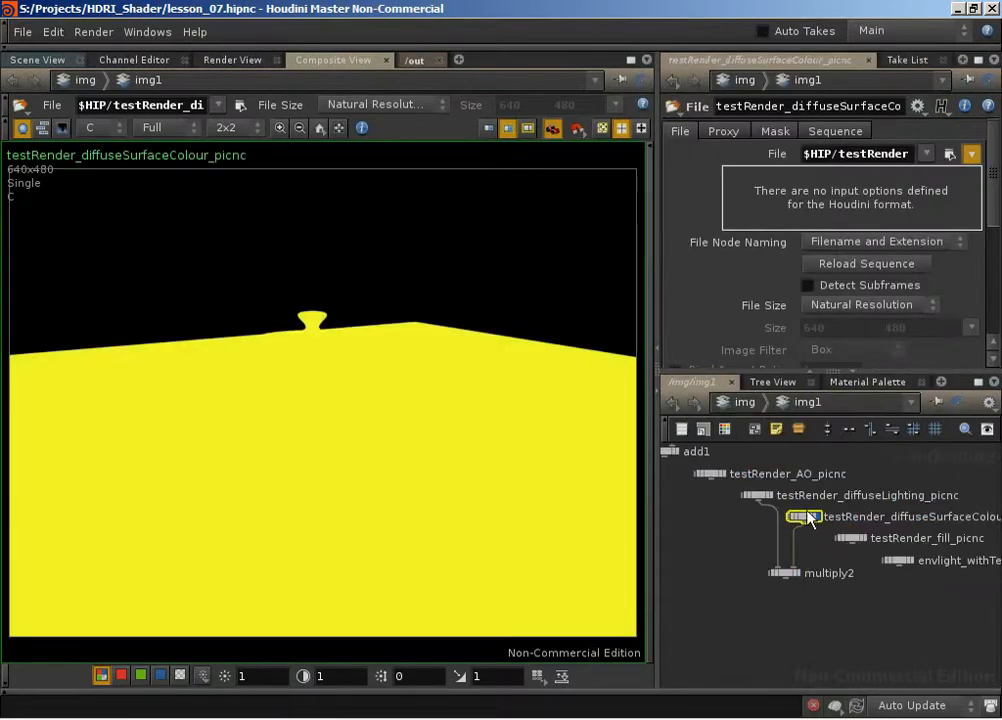
{"action": "left_click", "coordinate": [858, 264]}
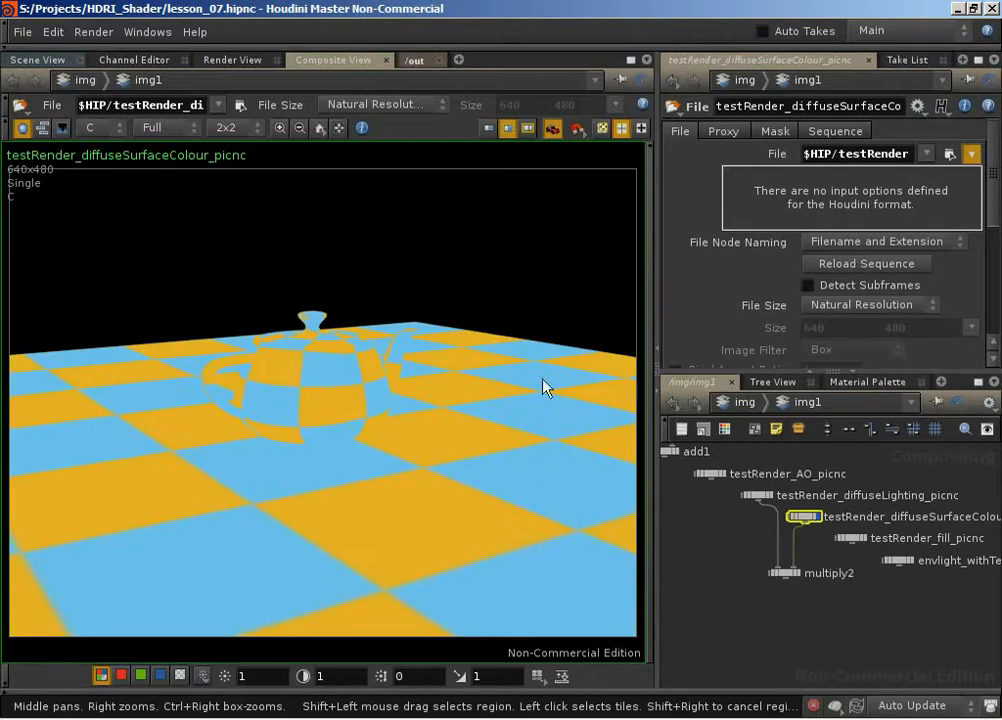
Step: Compare the multiply2 composite with the diffuse surface colour and diffuse lighting passes that feed it
{"action": "left_click", "coordinate": [799, 578]}
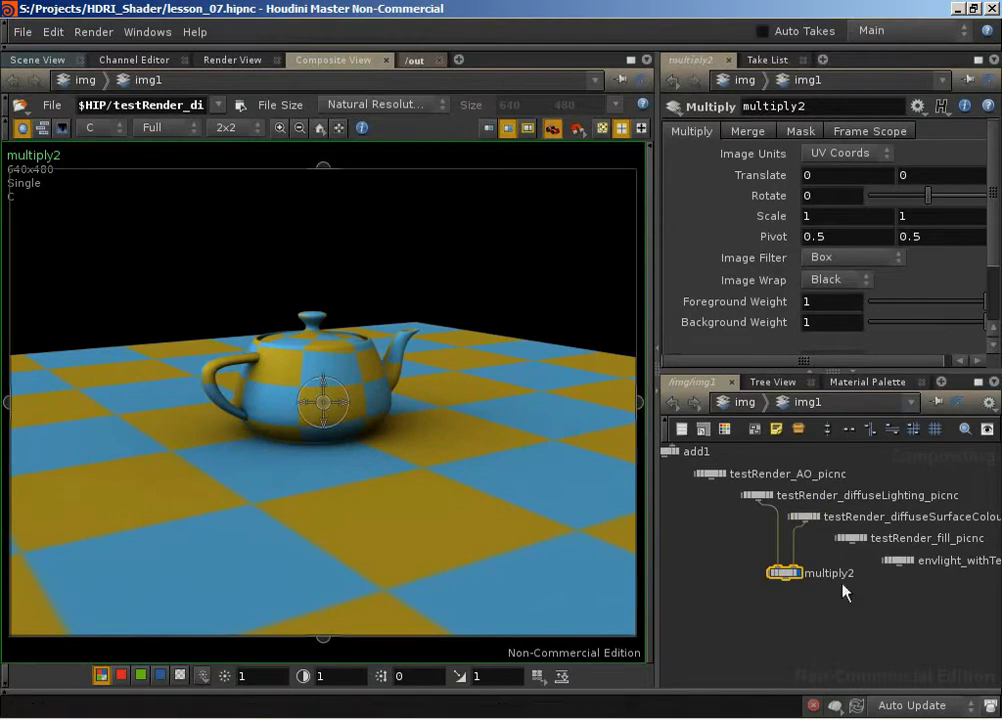
{"action": "middle_click_drag", "start_coordinate": [860, 631], "coordinate": [848, 631]}
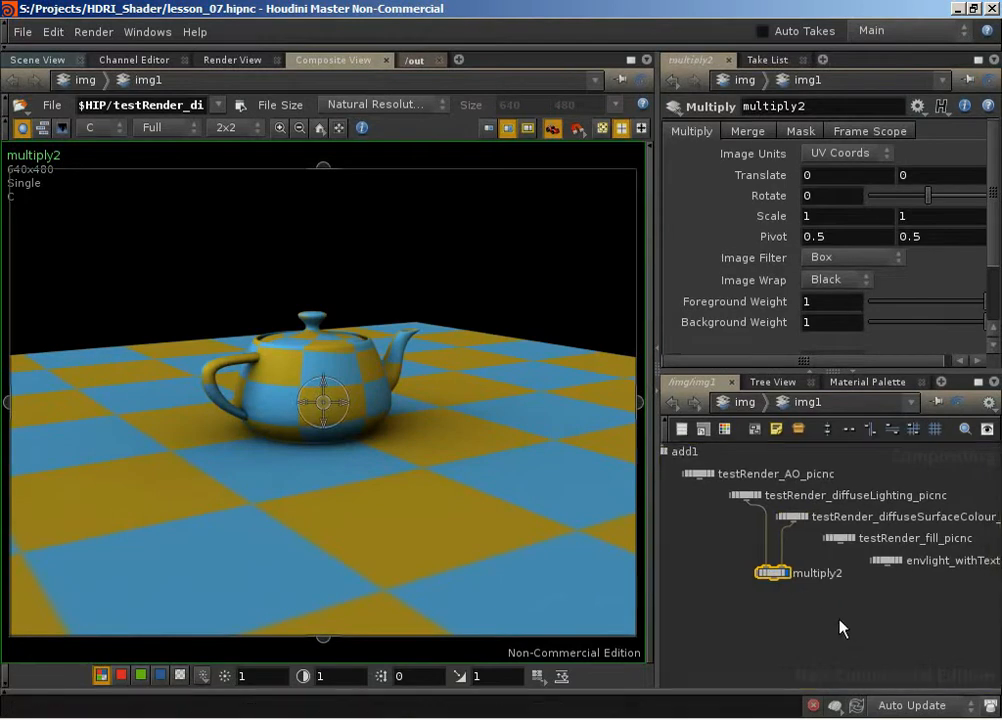
{"action": "right_click_drag", "start_coordinate": [819, 609], "coordinate": [738, 581]}
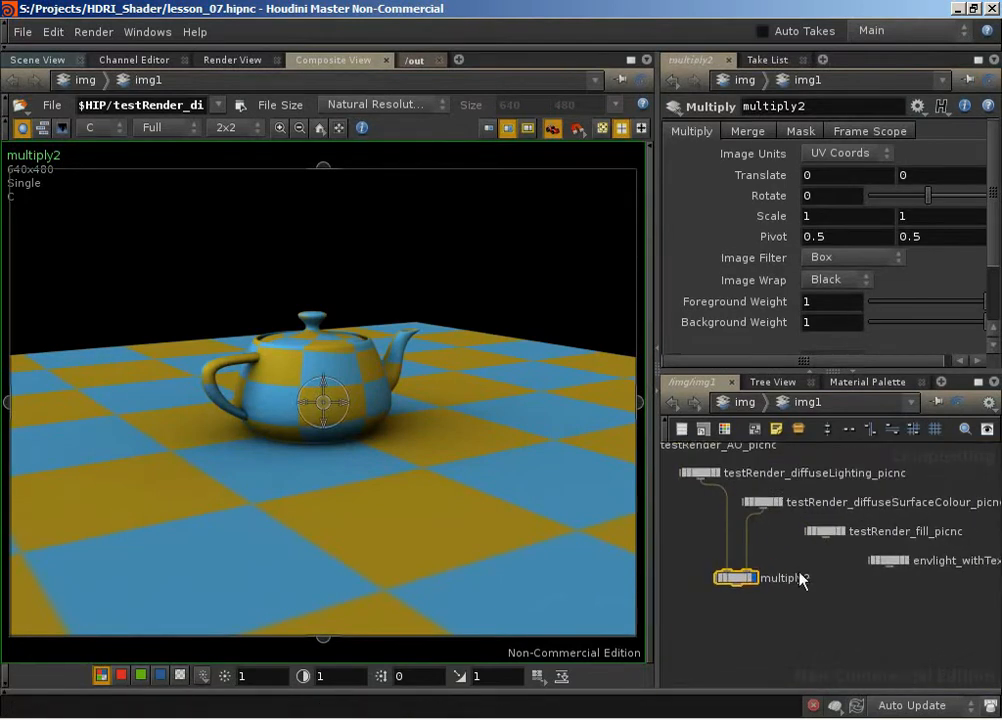
{"action": "left_click", "coordinate": [766, 502]}
{"action": "left_click", "coordinate": [764, 502]}
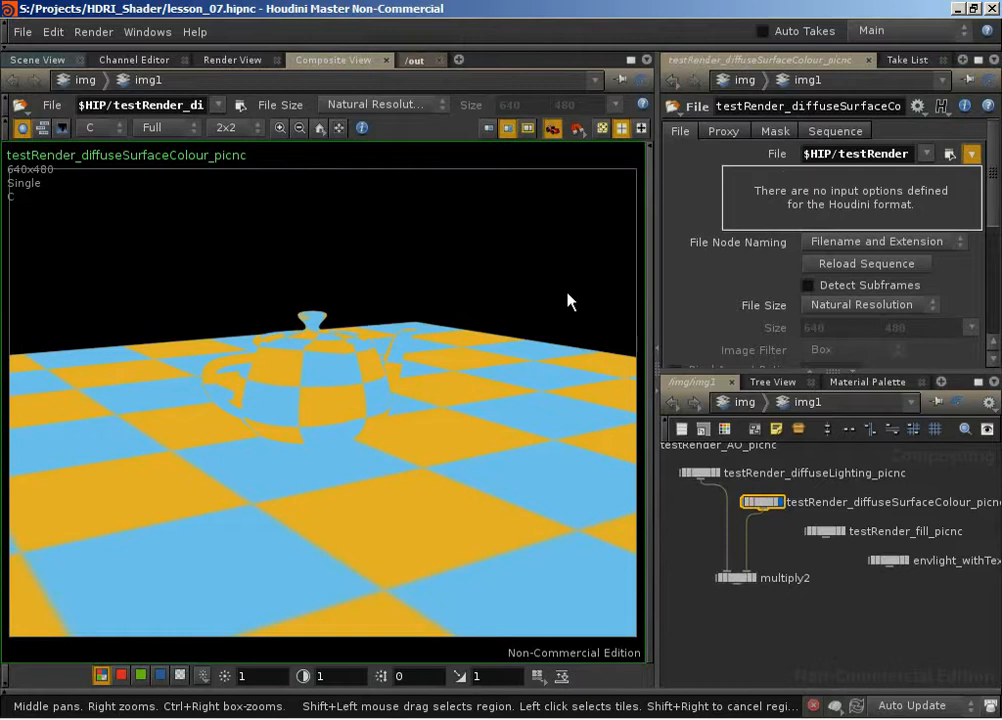
{"action": "left_click", "coordinate": [706, 474]}
{"action": "left_click", "coordinate": [705, 475]}
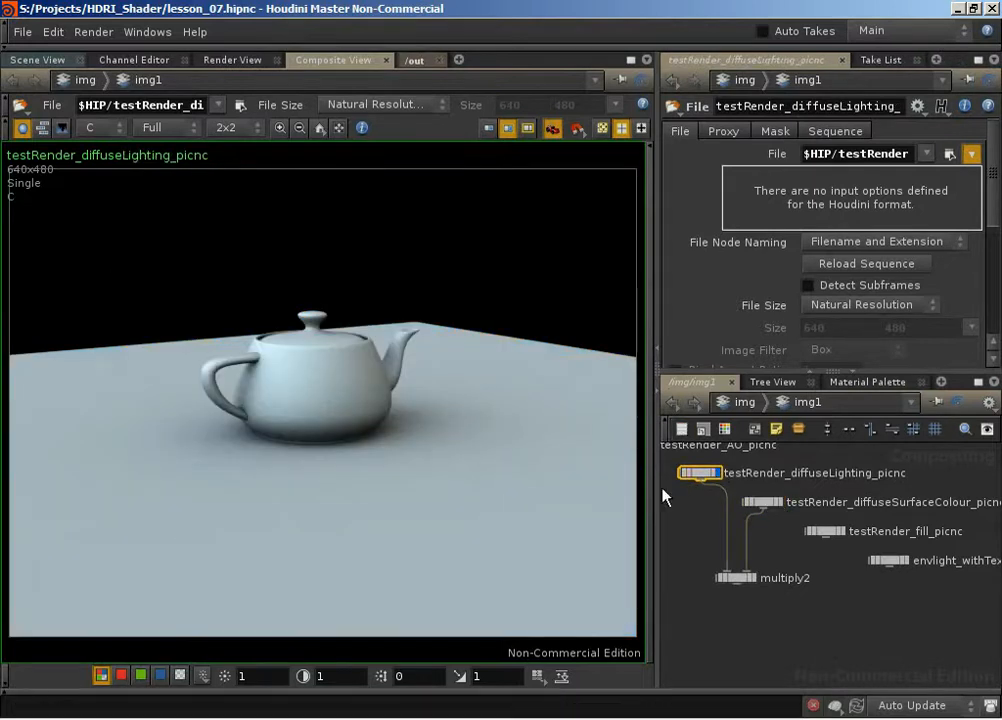
{"action": "left_click", "coordinate": [779, 504]}
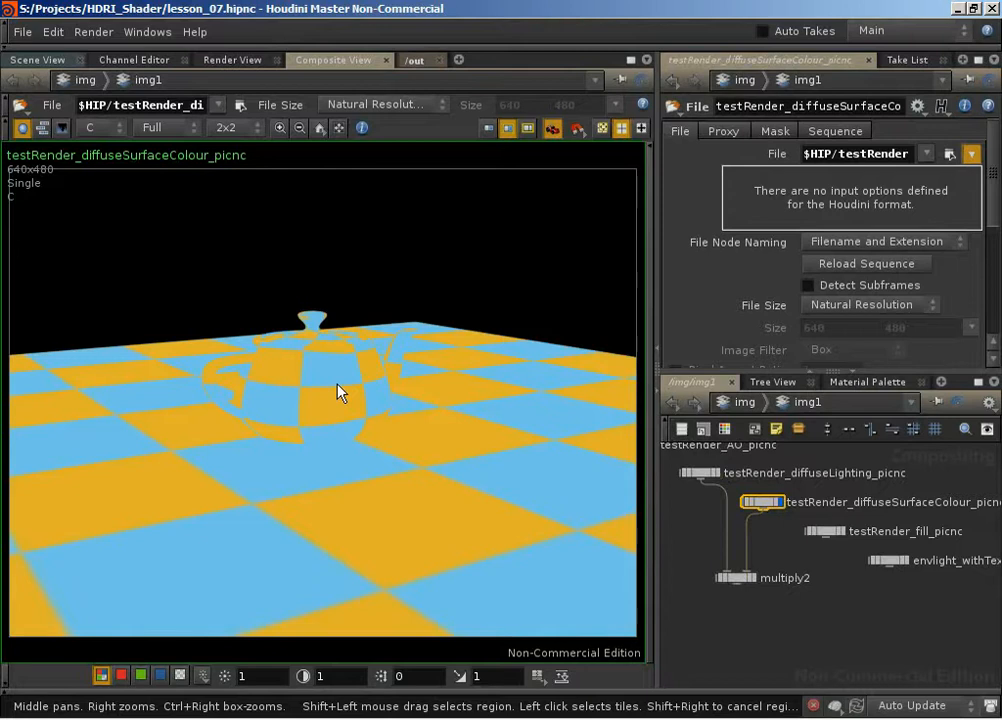
{"action": "left_click", "coordinate": [752, 579]}
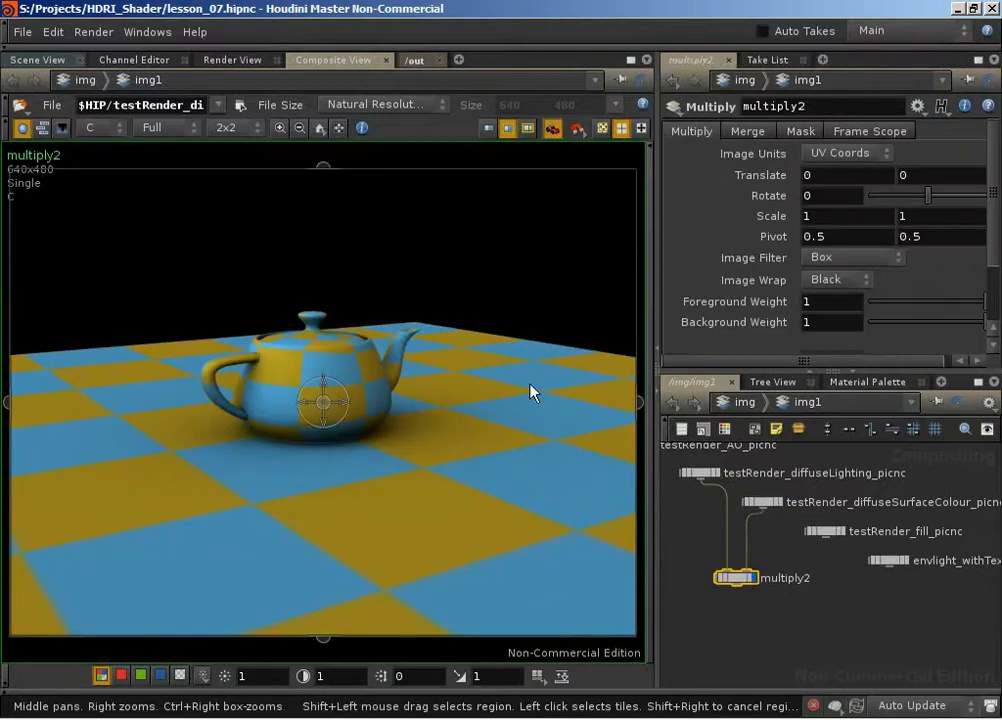
{"action": "left_click", "coordinate": [718, 473]}
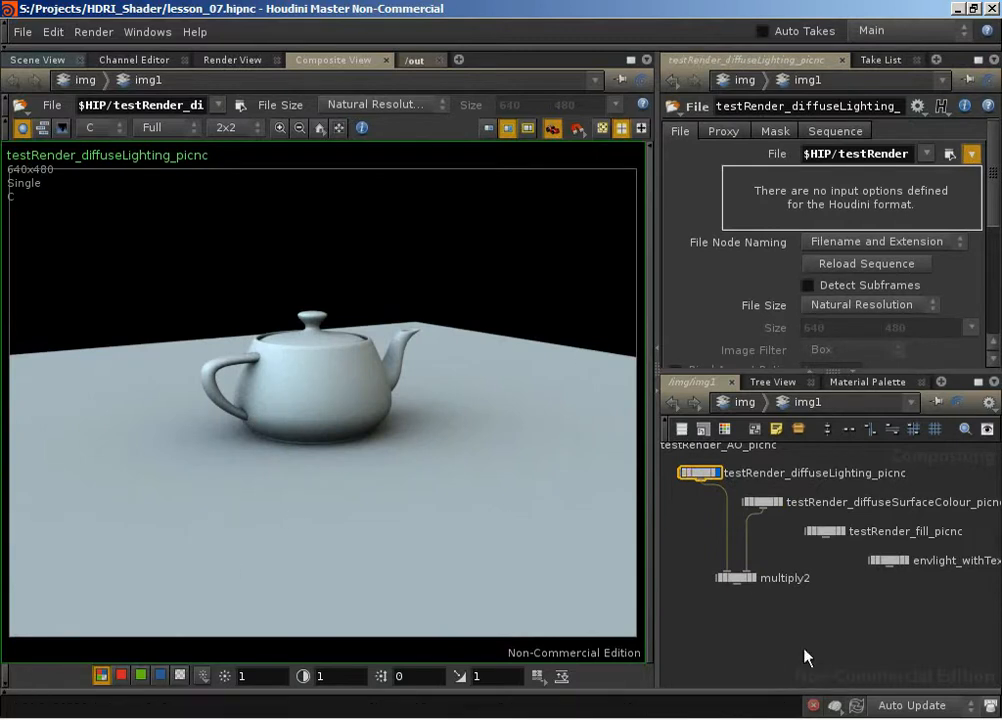
{"action": "left_click", "coordinate": [752, 580]}
{"action": "left_click_drag", "start_coordinate": [743, 578], "coordinate": [793, 567]}
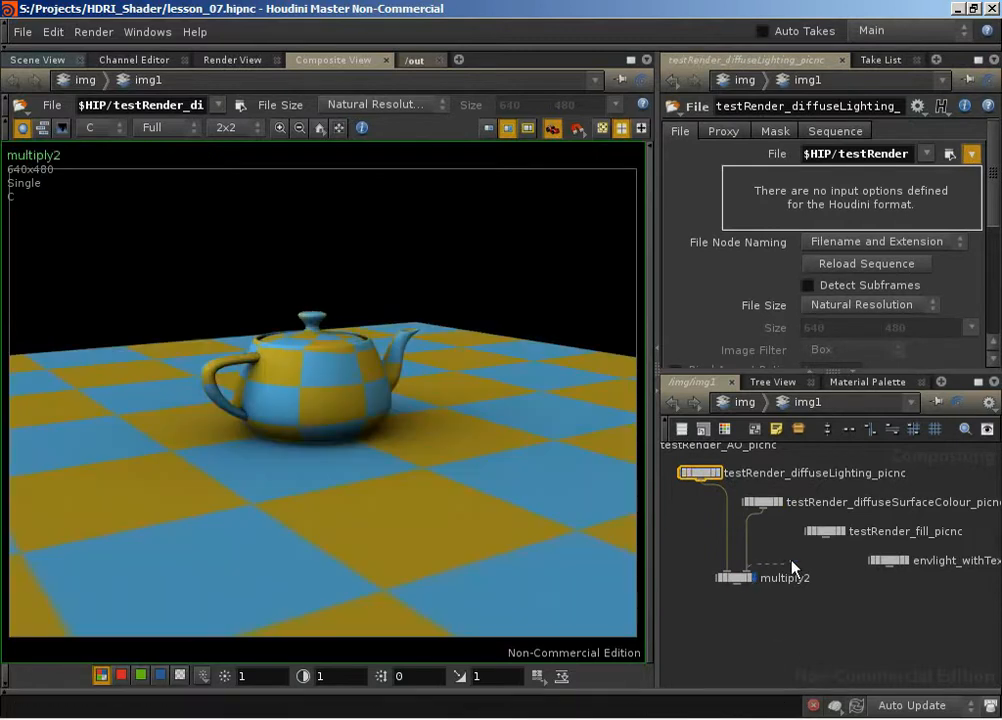
{"action": "middle_click_drag", "start_coordinate": [841, 576], "coordinate": [840, 586]}
{"action": "right_click_drag", "start_coordinate": [840, 586], "coordinate": [806, 574]}
{"action": "middle_click_drag", "start_coordinate": [806, 574], "coordinate": [841, 588]}
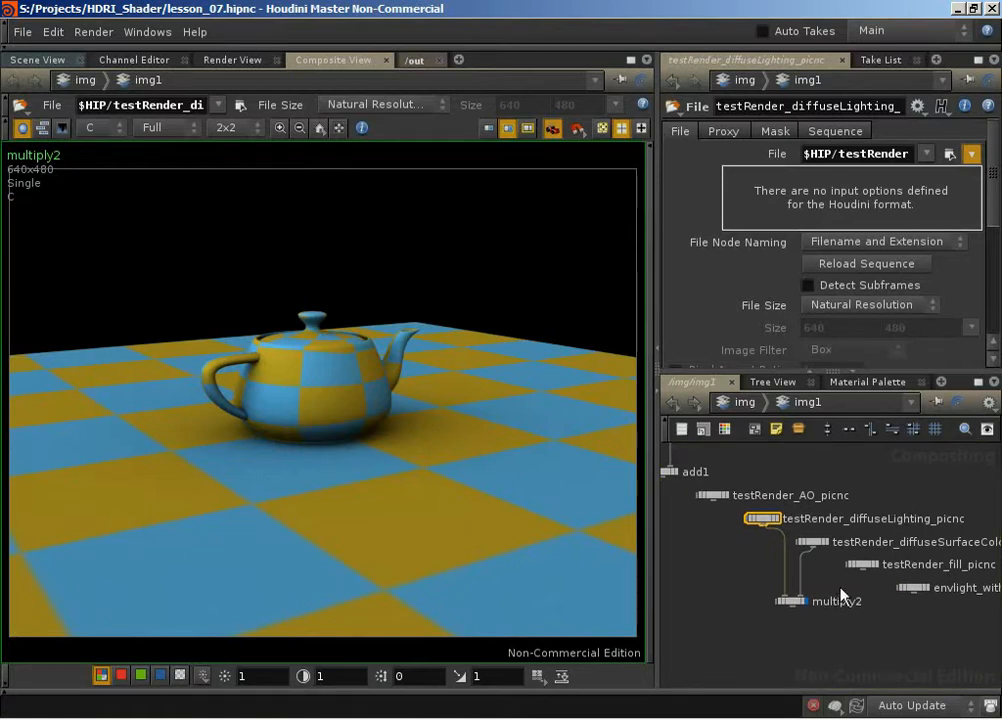
{"action": "scroll", "coordinate": [840, 596], "scroll_direction": "up", "scroll_amount": 3}
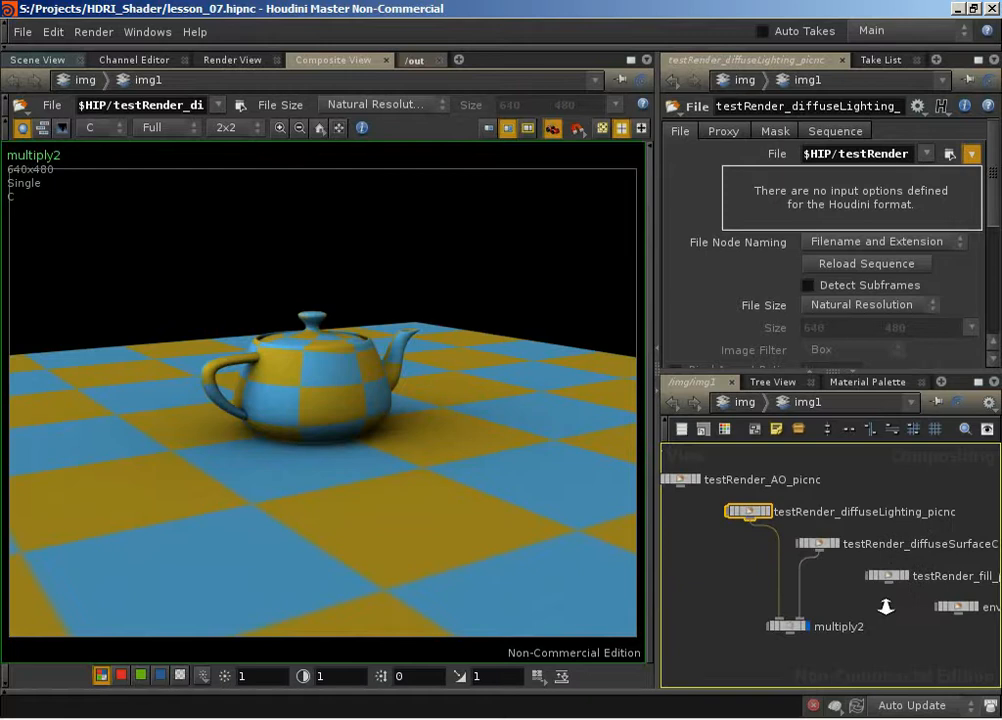
{"action": "middle_click_drag", "start_coordinate": [832, 592], "coordinate": [853, 613]}
{"action": "right_click_drag", "start_coordinate": [853, 613], "coordinate": [836, 613]}
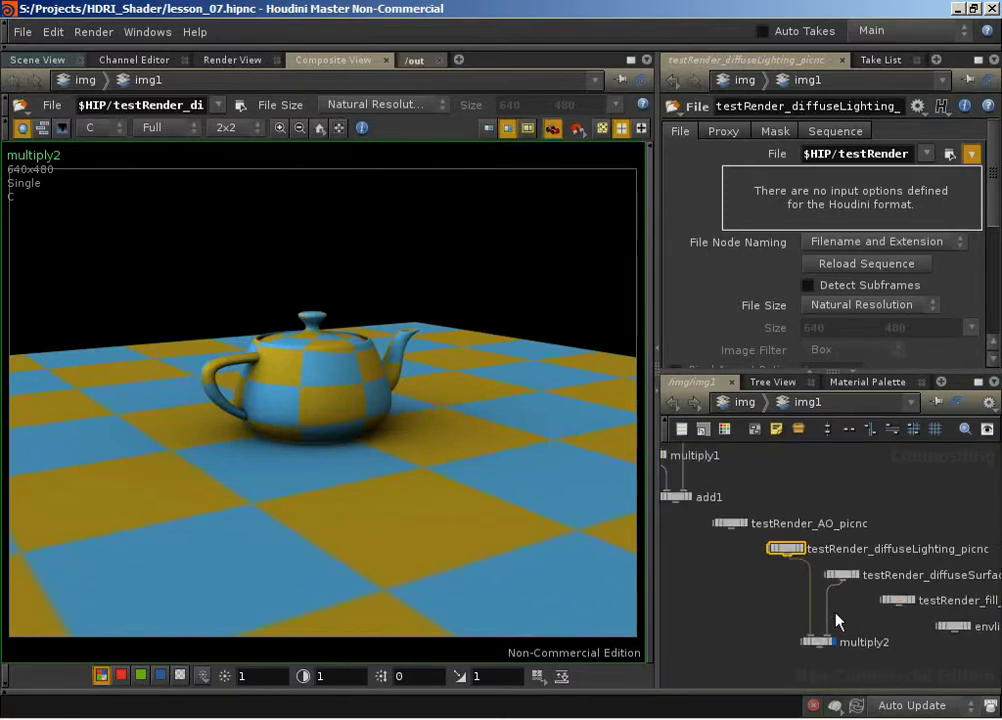
Step: Display the diffuse lighting pass, followed by the testRender_AO_picnc ambient occlusion pass, to compare their shading
{"action": "left_click", "coordinate": [800, 550]}
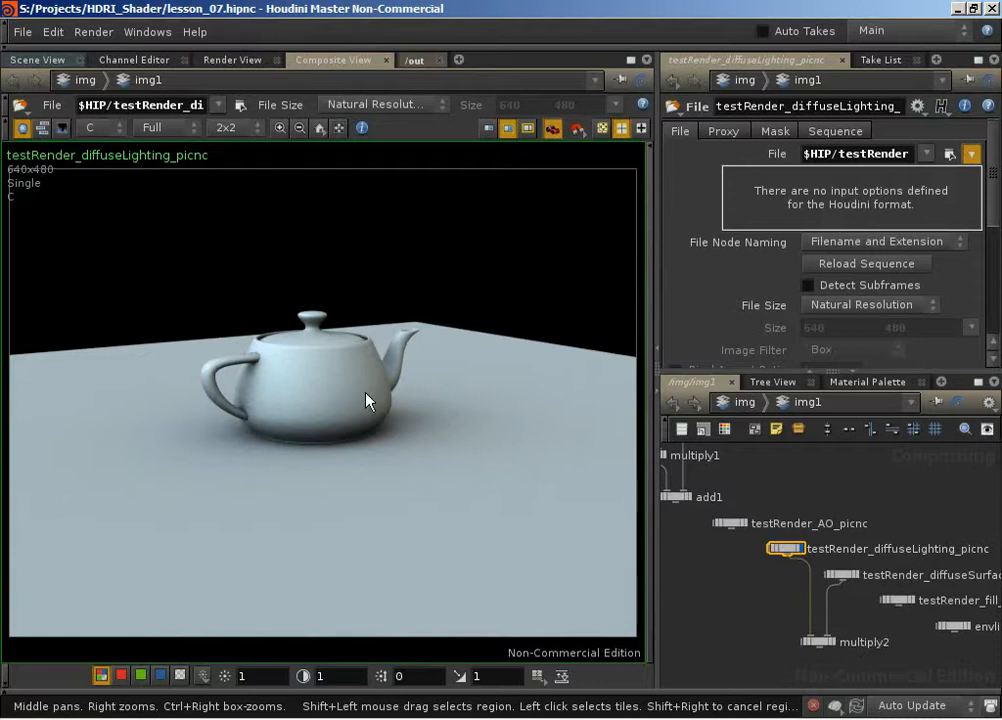
{"action": "middle_click_drag", "start_coordinate": [782, 584], "coordinate": [761, 584]}
{"action": "scroll", "coordinate": [761, 584], "scroll_direction": "up", "scroll_amount": 1}
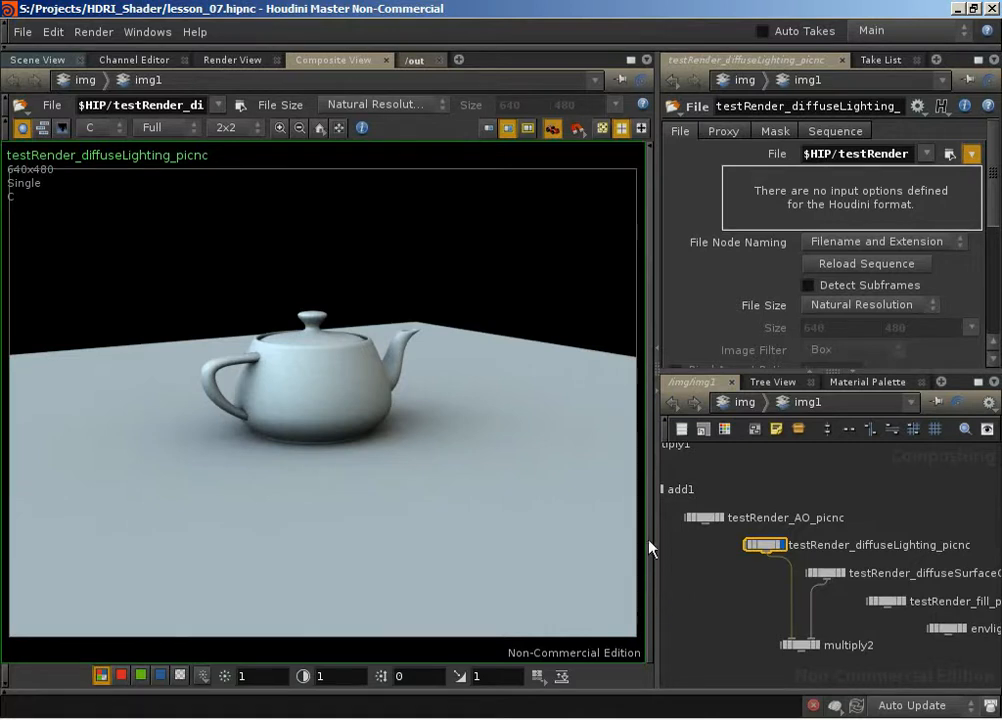
{"action": "left_click", "coordinate": [720, 517]}
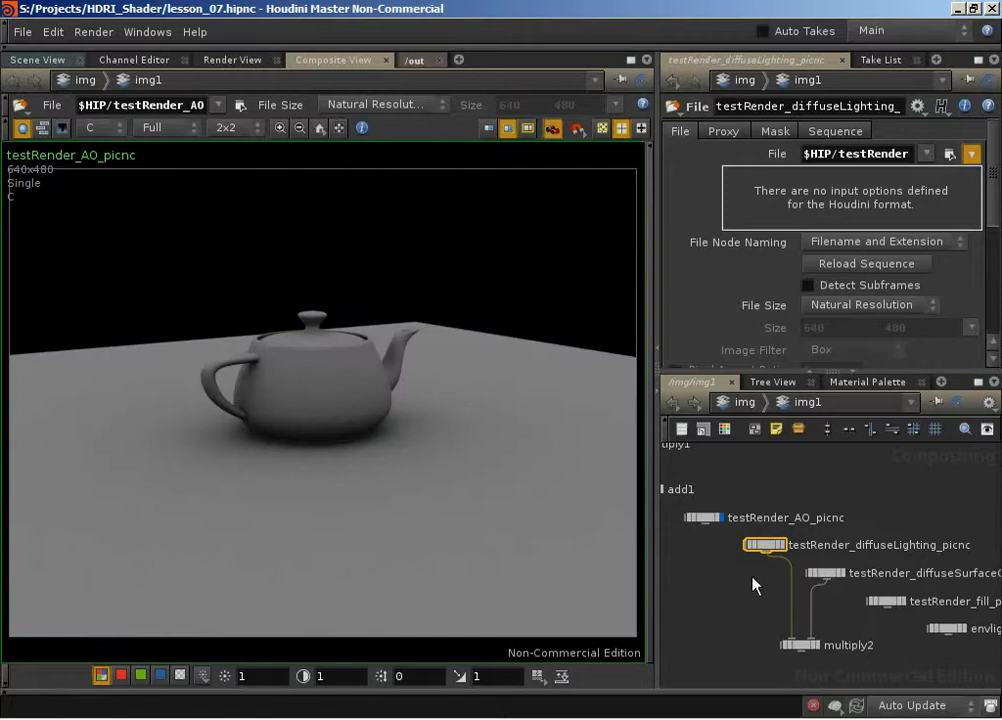
Step: Display the testRender_fill_picnc fill light pass in the composite view
{"action": "middle_click_drag", "start_coordinate": [760, 606], "coordinate": [691, 597]}
{"action": "middle_click_drag", "start_coordinate": [791, 605], "coordinate": [736, 590]}
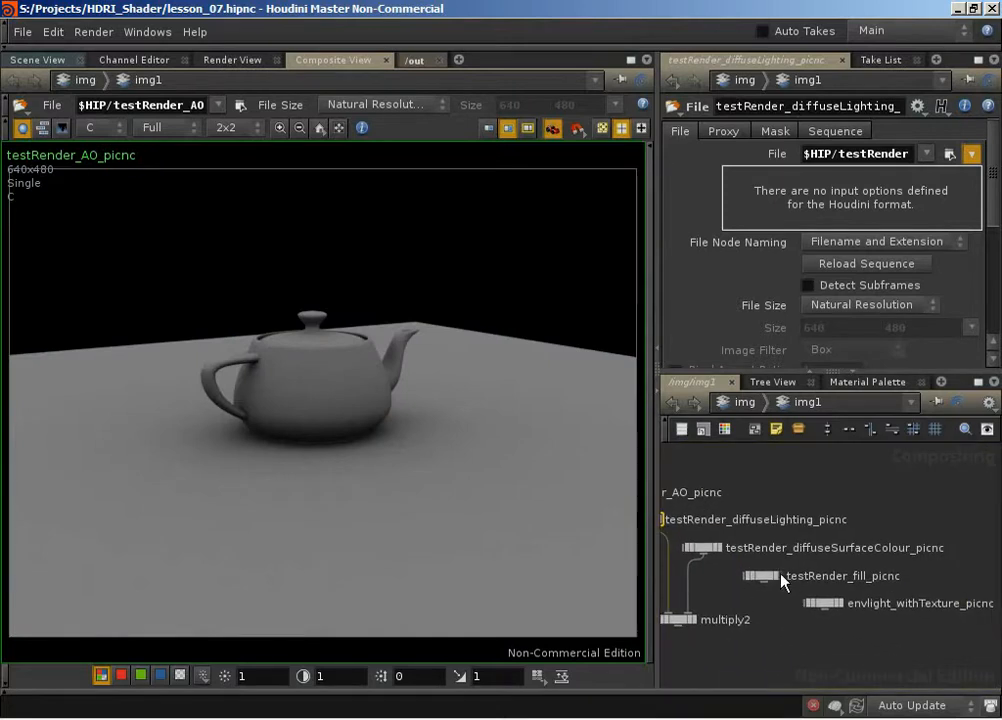
{"action": "left_click", "coordinate": [752, 576]}
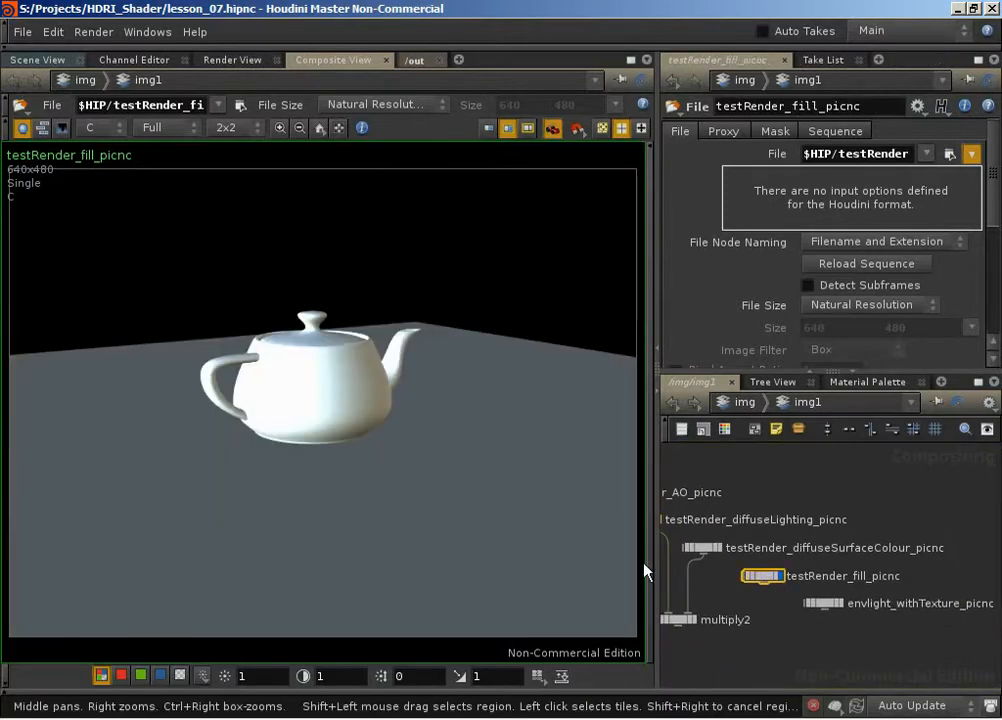
Step: Display the earlier AO_picnc pass, followed by its brightened and clamped result at limit1
{"action": "middle_click_drag", "start_coordinate": [645, 572], "coordinate": [819, 618]}
{"action": "middle_click_drag", "start_coordinate": [903, 576], "coordinate": [879, 564]}
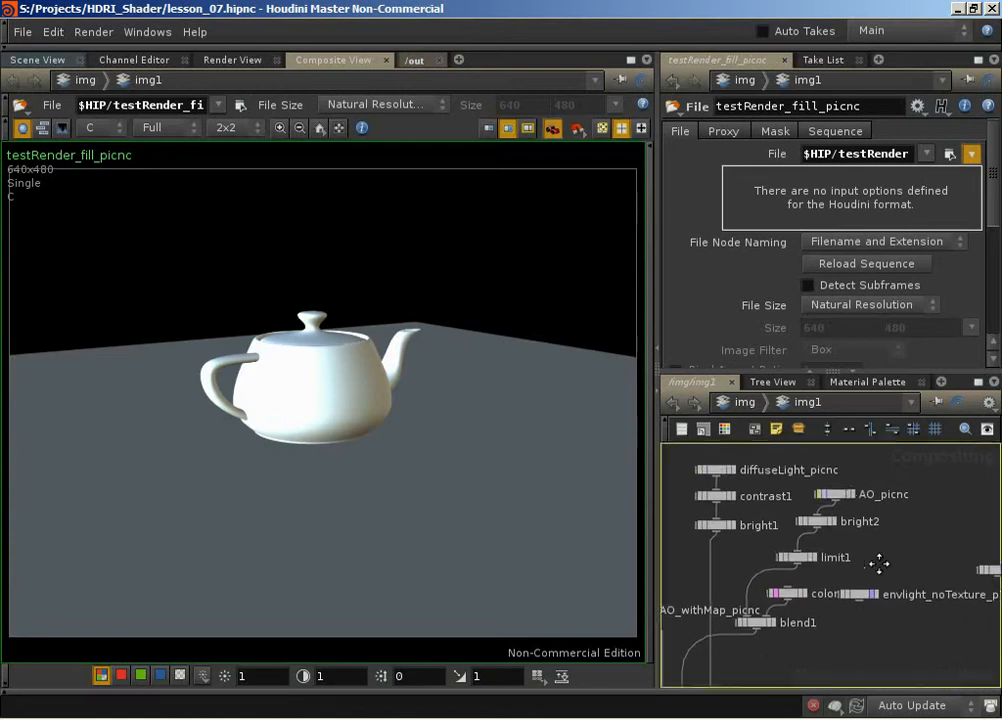
{"action": "left_click", "coordinate": [853, 494]}
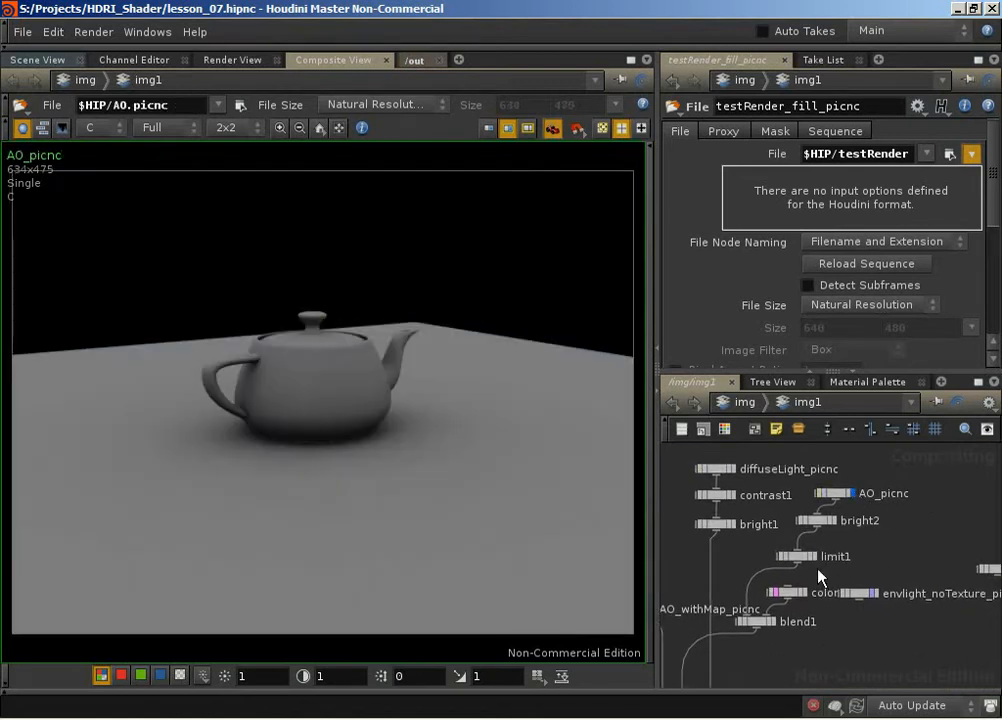
{"action": "left_click", "coordinate": [824, 556]}
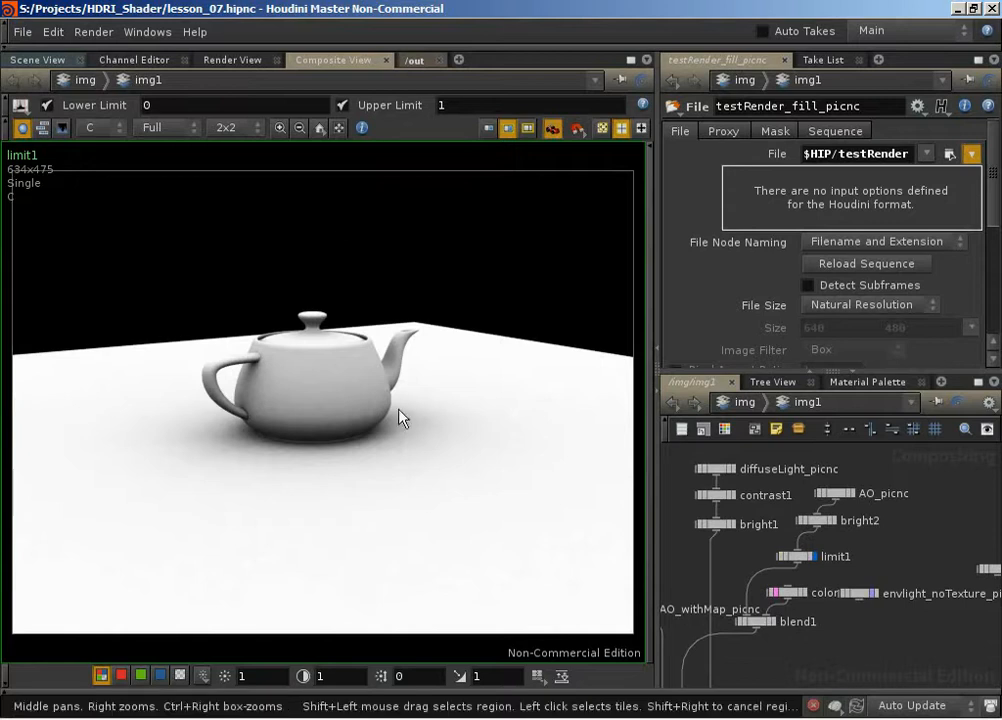
Step: Display the diffuseLight_picnc pass and its brightness-adjusted result at bright1
{"action": "middle_click_drag", "start_coordinate": [924, 555], "coordinate": [964, 591]}
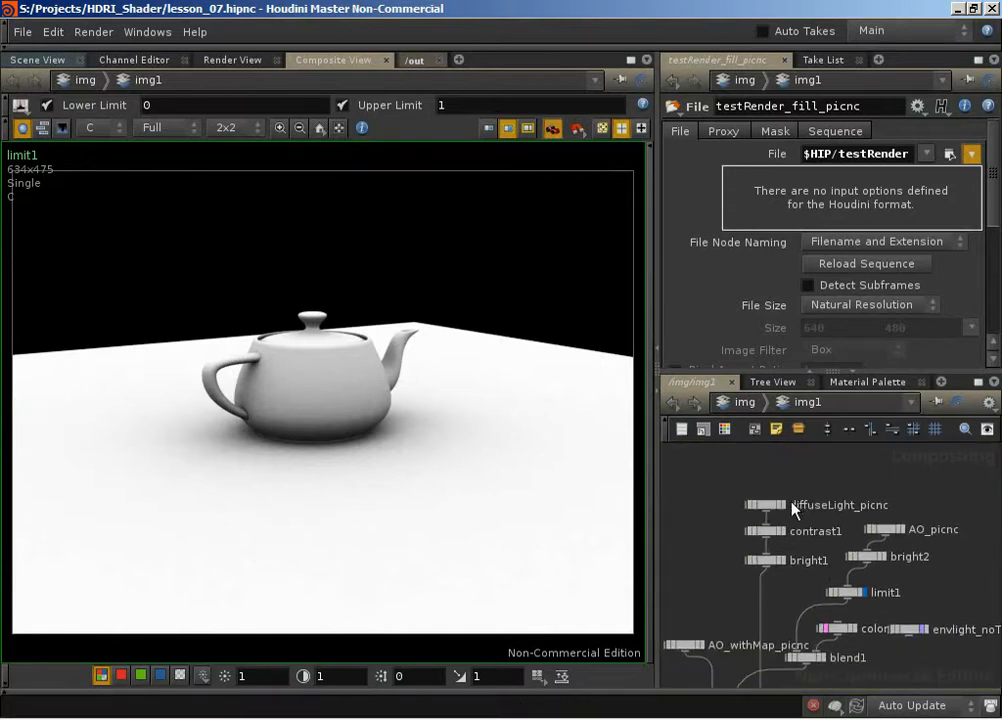
{"action": "middle_click_drag", "start_coordinate": [732, 562], "coordinate": [736, 526]}
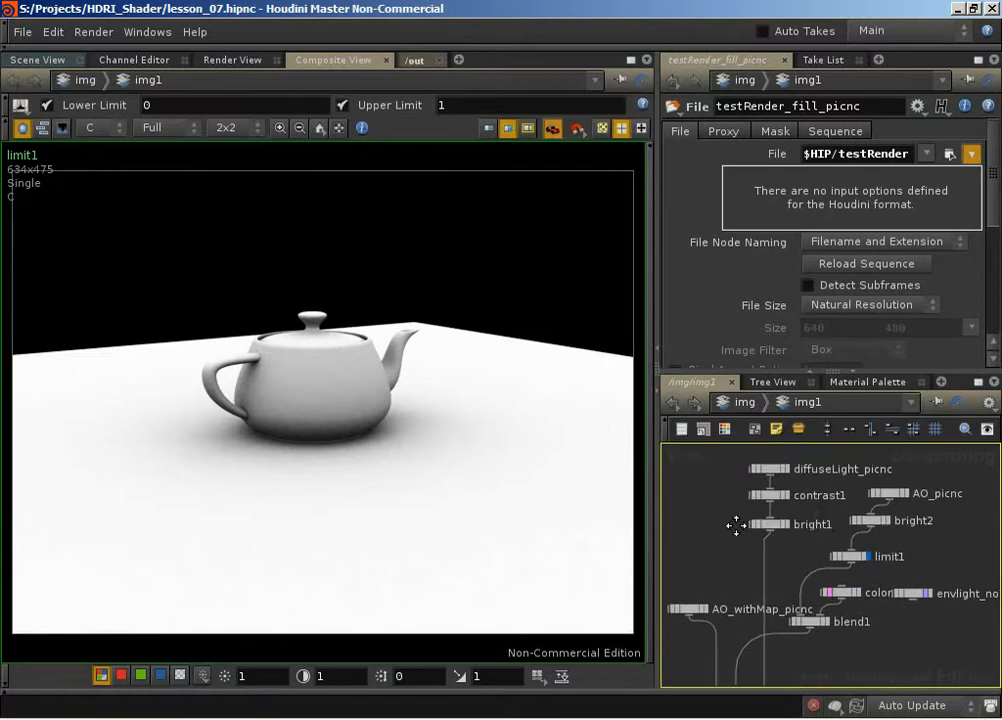
{"action": "left_click", "coordinate": [786, 469]}
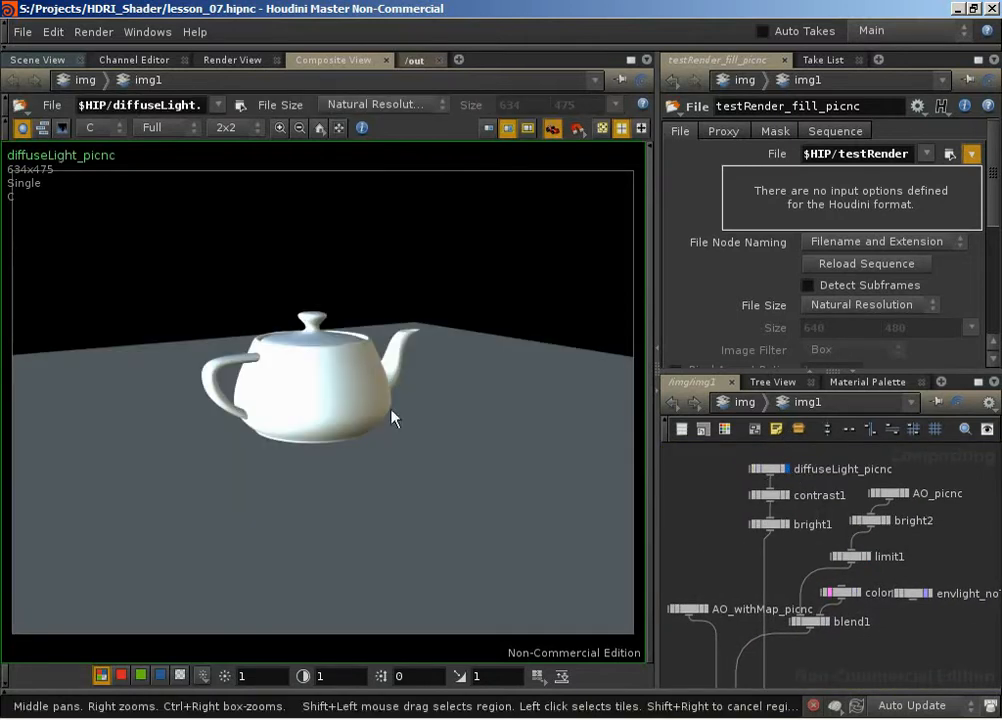
{"action": "left_click", "coordinate": [786, 524]}
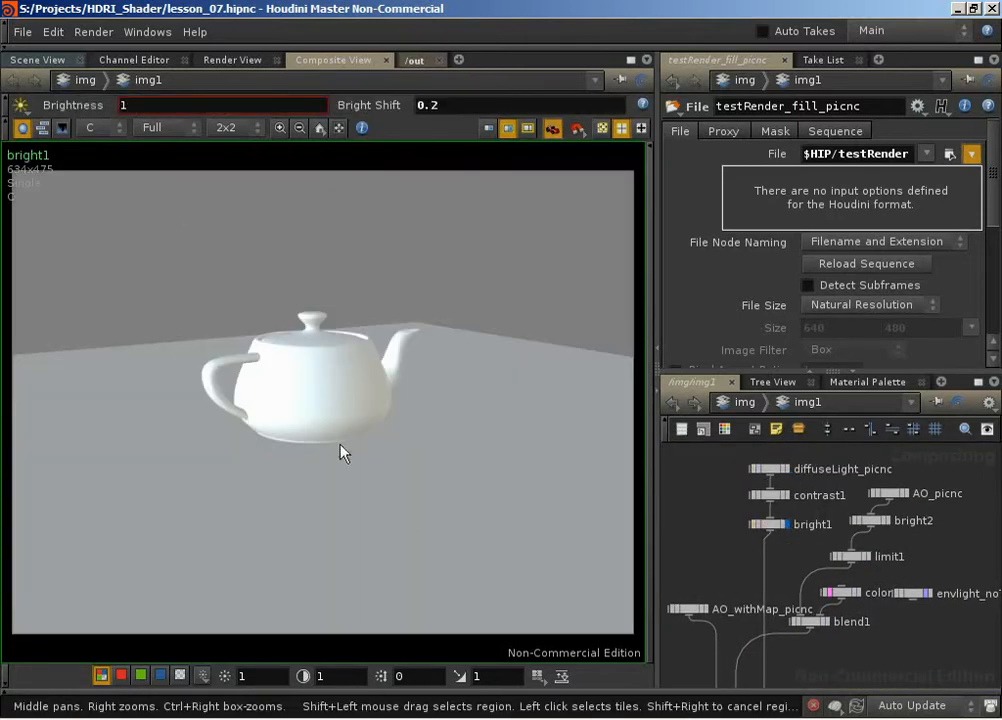
Step: Compare AO_picnc with limit1 again, and diffuseLight_picnc with bright1, to review how each source pass is adjusted
{"action": "middle_click_drag", "start_coordinate": [820, 567], "coordinate": [818, 534]}
{"action": "right_click_drag", "start_coordinate": [818, 534], "coordinate": [792, 537]}
{"action": "middle_click_drag", "start_coordinate": [792, 537], "coordinate": [775, 540]}
{"action": "scroll", "coordinate": [775, 539], "scroll_direction": "up", "scroll_amount": 3}
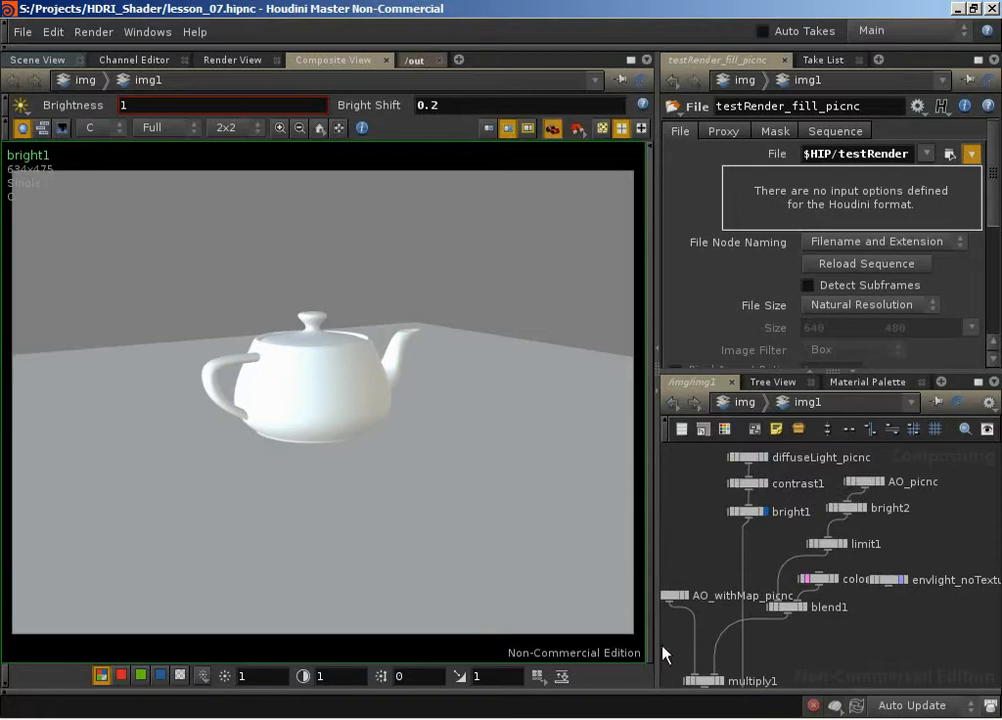
{"action": "scroll", "coordinate": [723, 605], "scroll_direction": "down", "scroll_amount": 3}
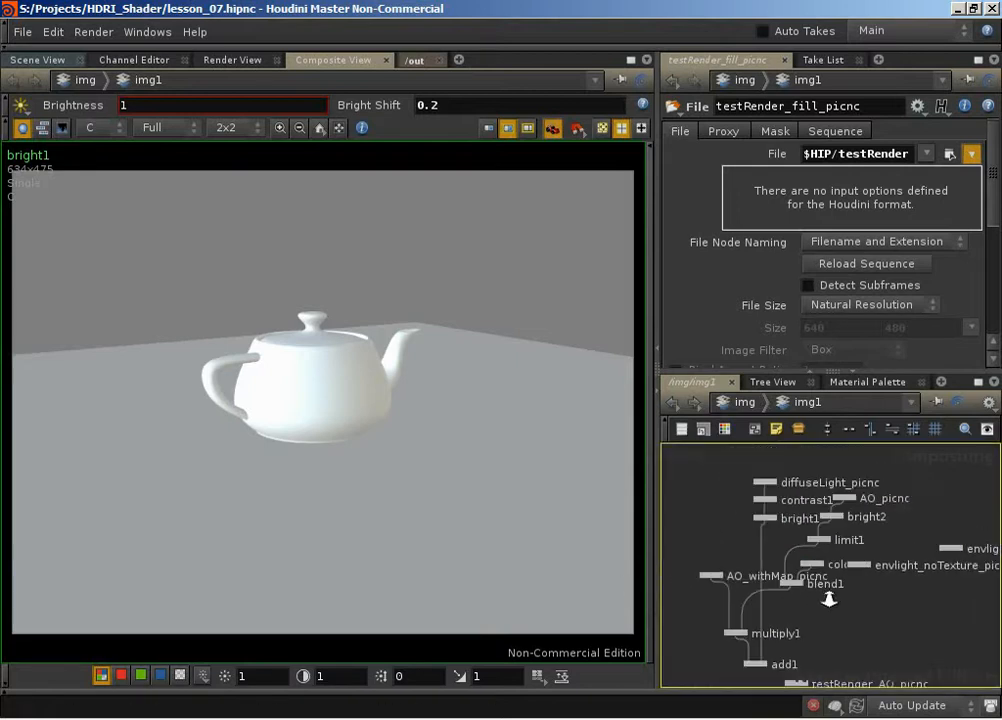
{"action": "middle_click_drag", "start_coordinate": [838, 603], "coordinate": [836, 611]}
{"action": "scroll", "coordinate": [839, 612], "scroll_direction": "up", "scroll_amount": 3}
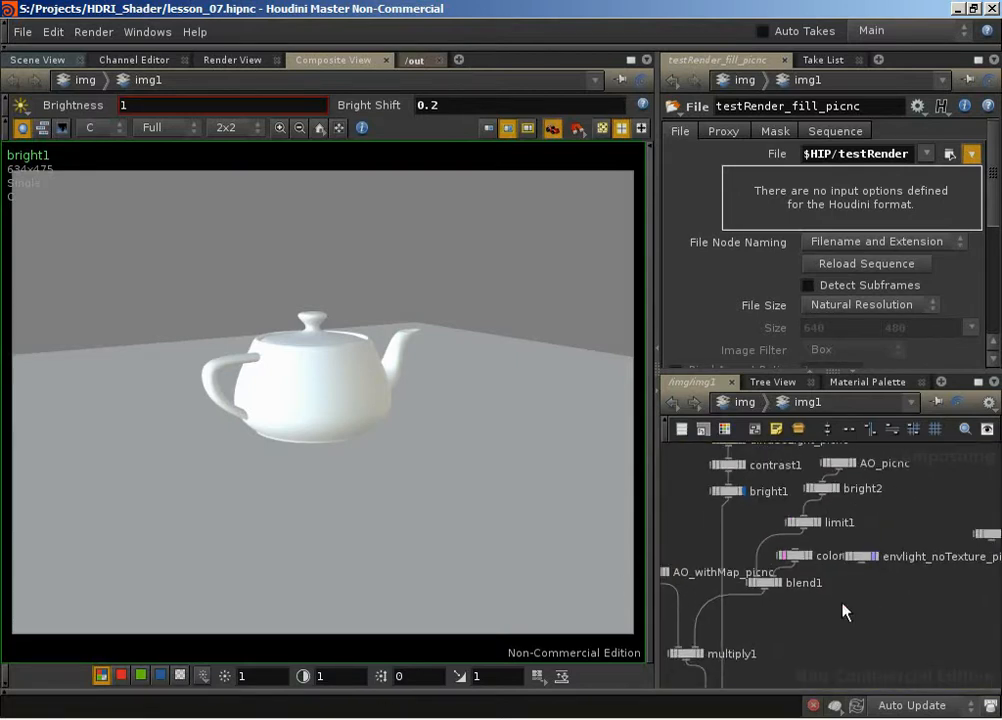
{"action": "middle_click_drag", "start_coordinate": [864, 517], "coordinate": [869, 553]}
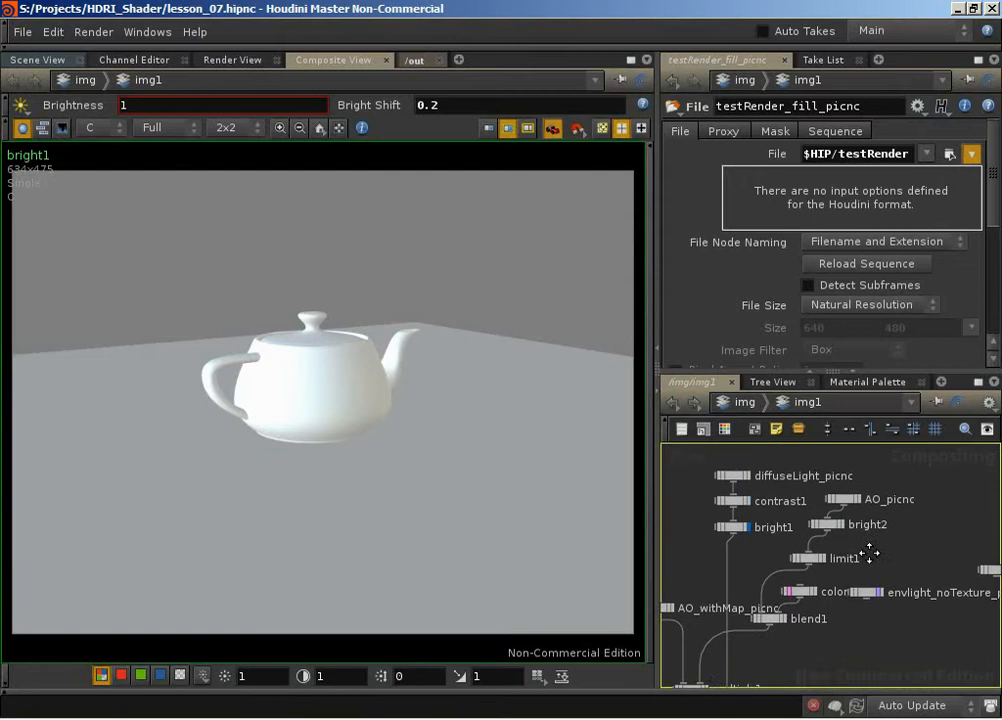
{"action": "left_click", "coordinate": [855, 499]}
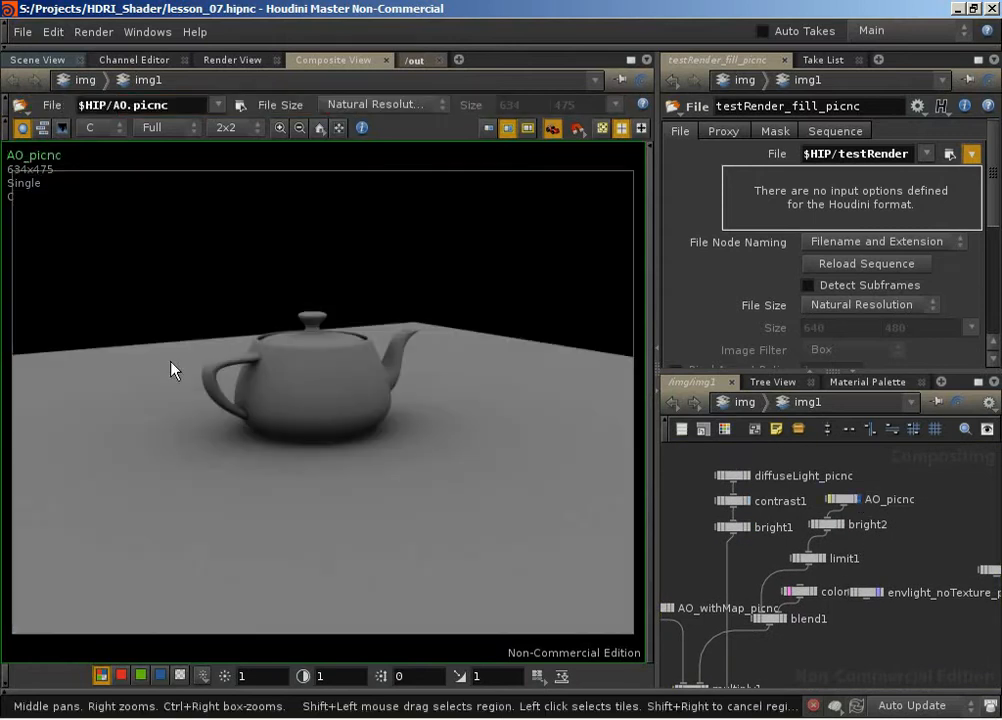
{"action": "left_click", "coordinate": [821, 558]}
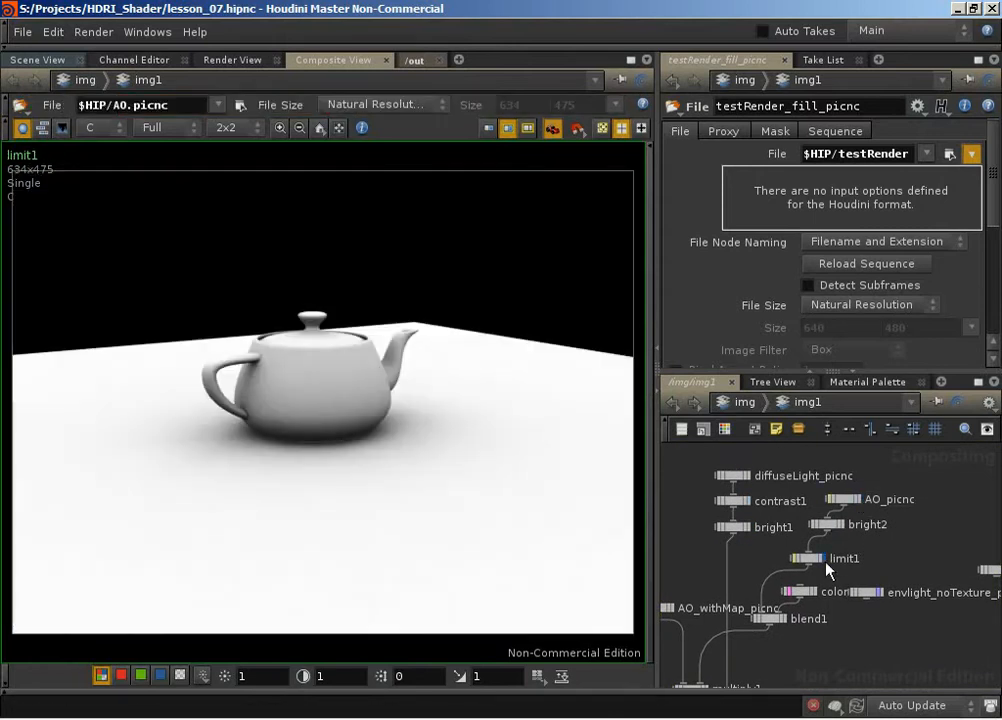
{"action": "left_click", "coordinate": [750, 478]}
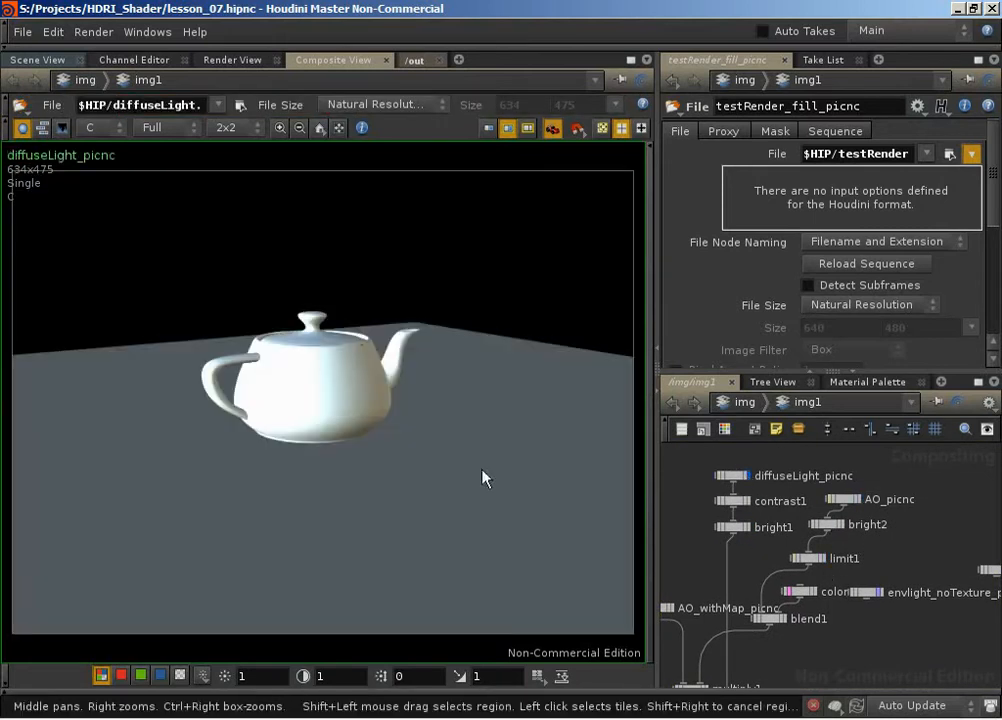
{"action": "left_click", "coordinate": [748, 528]}
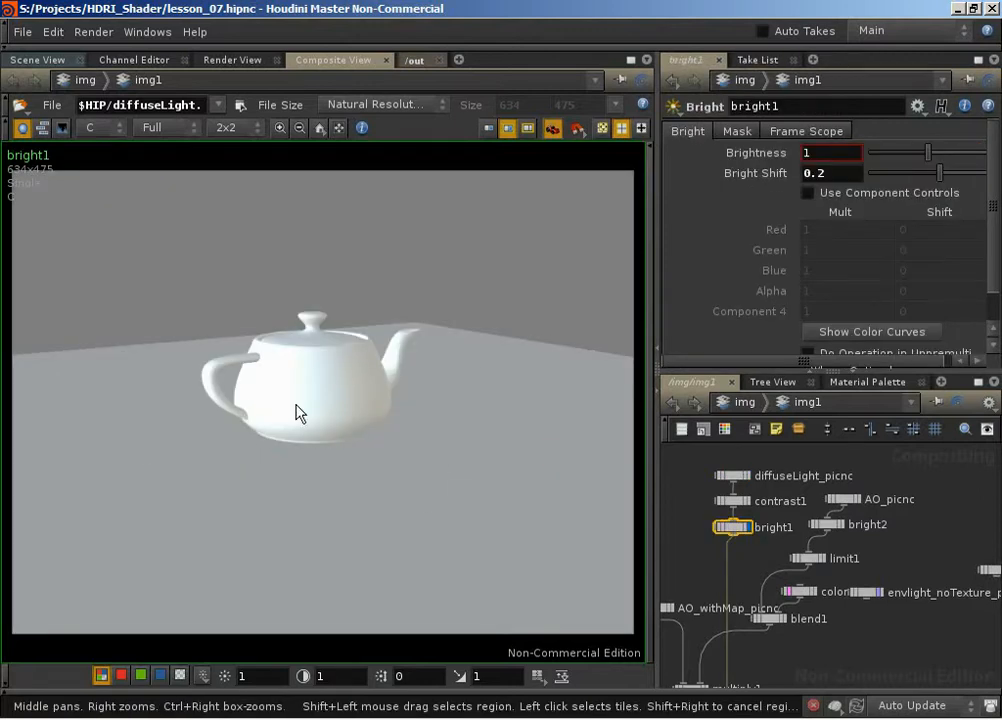
Step: Display the multiply1 composite, followed by the add1 composite that adds the brightened diffuse light
{"action": "middle_click_drag", "start_coordinate": [693, 577], "coordinate": [723, 496]}
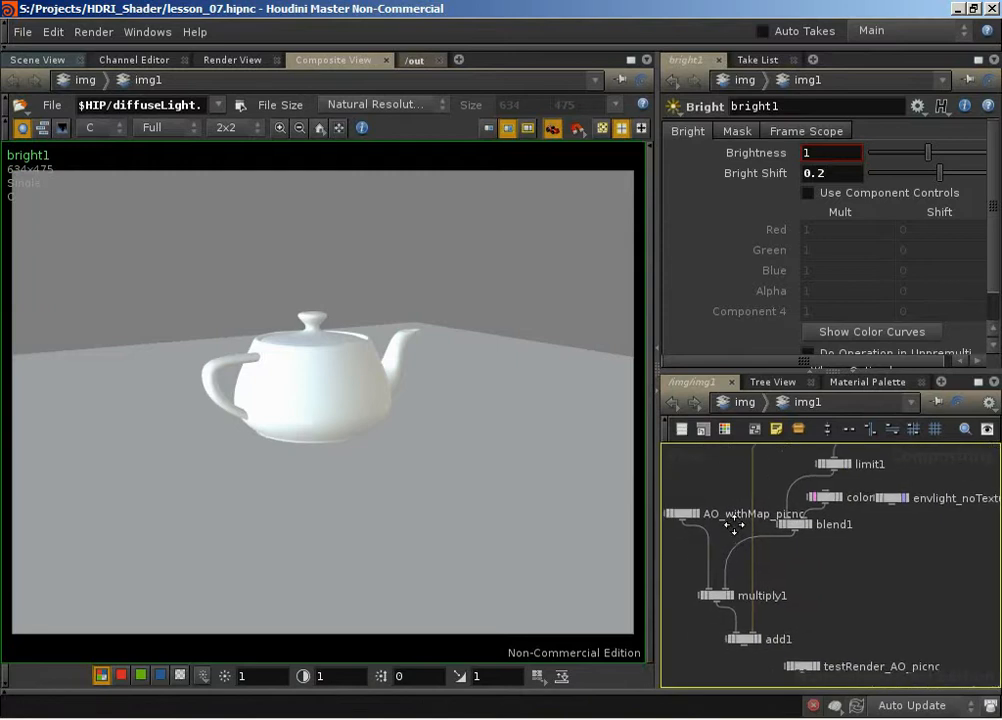
{"action": "left_click", "coordinate": [726, 596]}
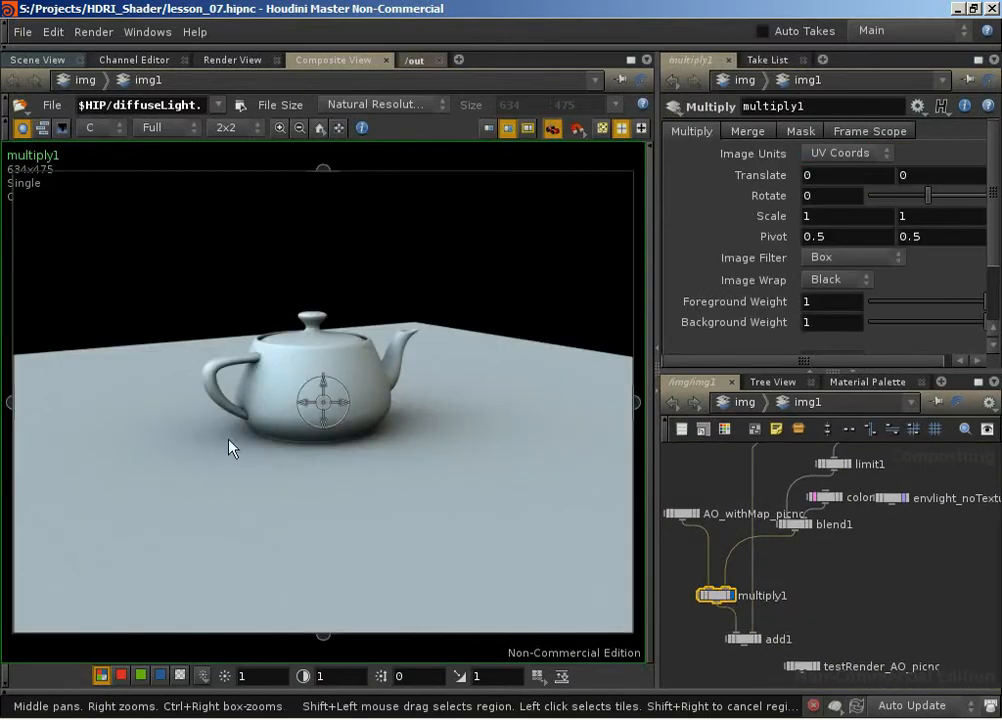
{"action": "left_click", "coordinate": [756, 639]}
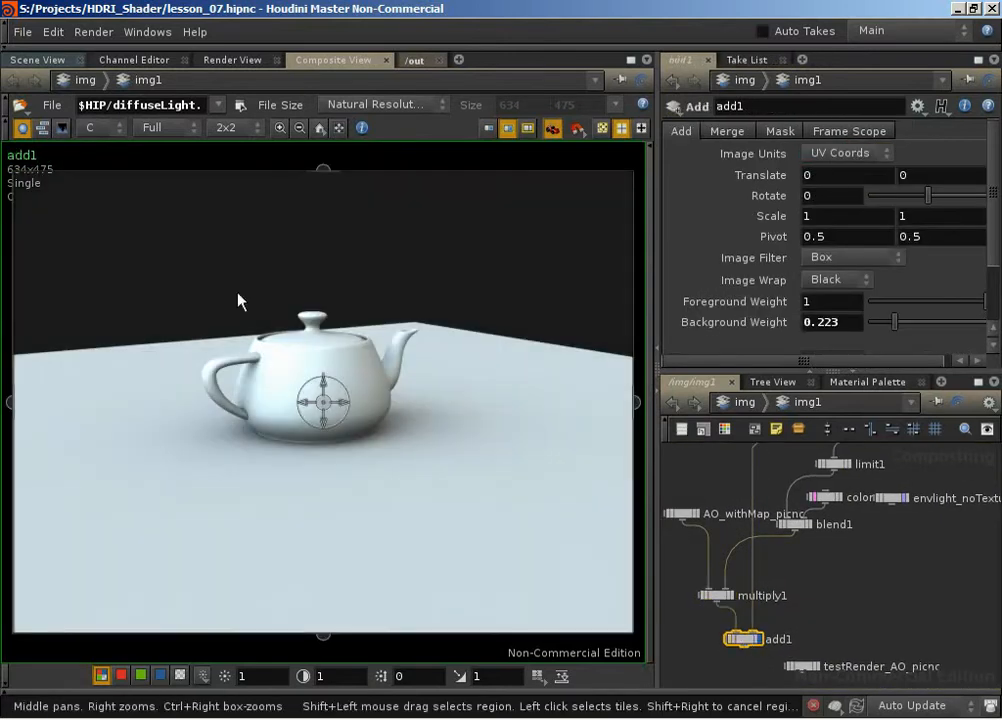
Step: Review the new test passes by displaying testRender_diffuseLighting_picnc, testRender_AO_picnc and testRender_fill_picnc in turn
{"action": "middle_click_drag", "start_coordinate": [846, 633], "coordinate": [851, 505]}
{"action": "scroll", "coordinate": [834, 479], "scroll_direction": "up", "scroll_amount": 3}
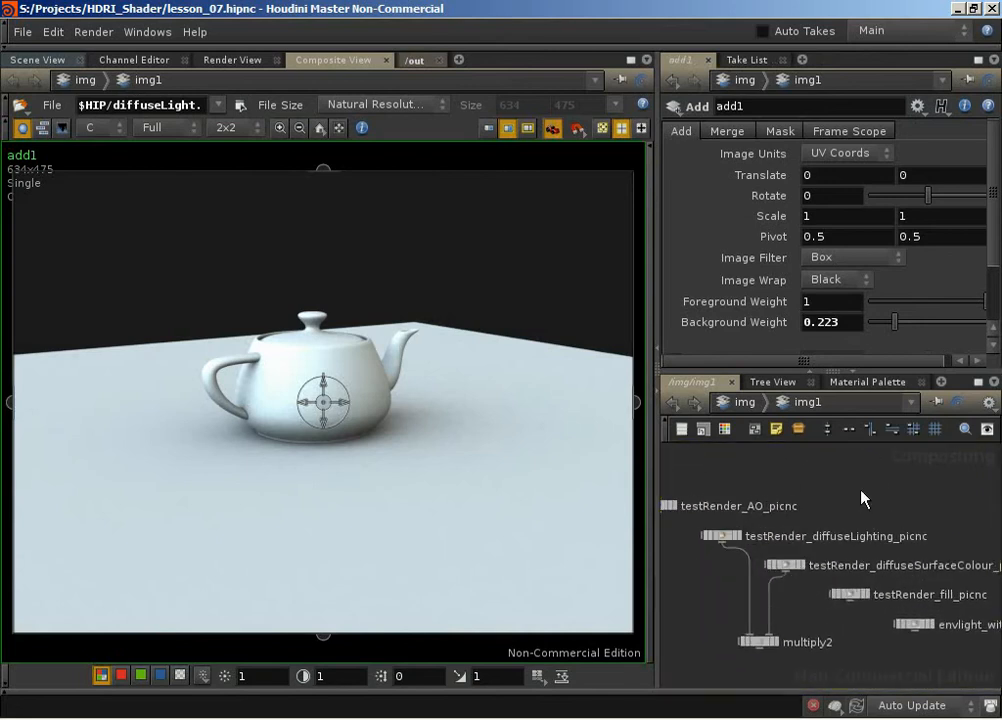
{"action": "left_click", "coordinate": [722, 537]}
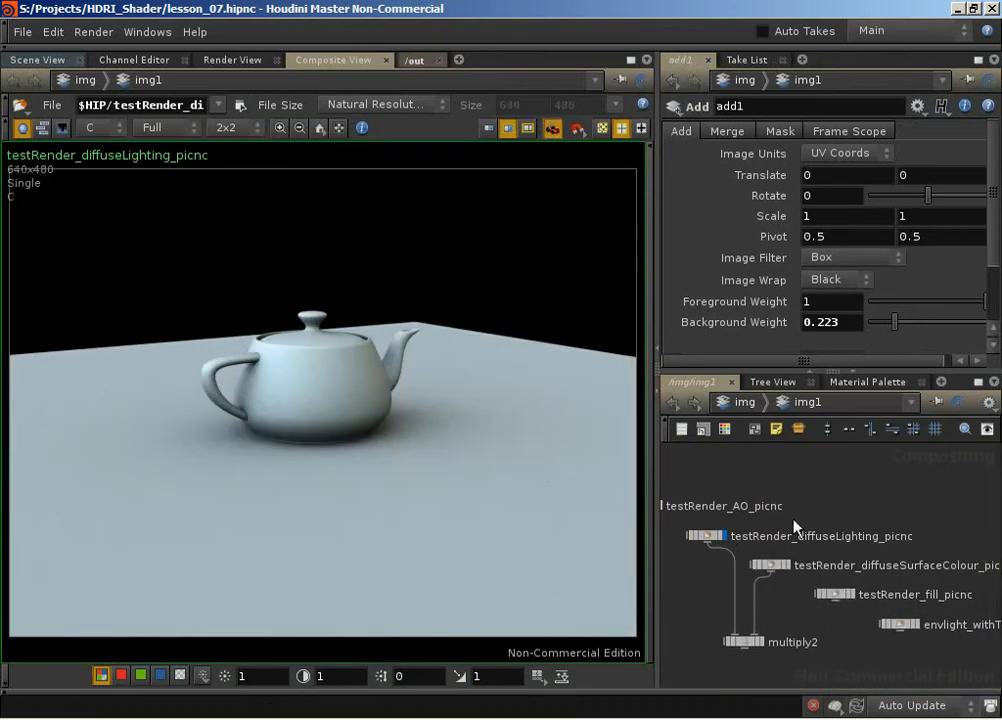
{"action": "middle_click_drag", "start_coordinate": [822, 496], "coordinate": [877, 506]}
{"action": "left_click", "coordinate": [715, 519]}
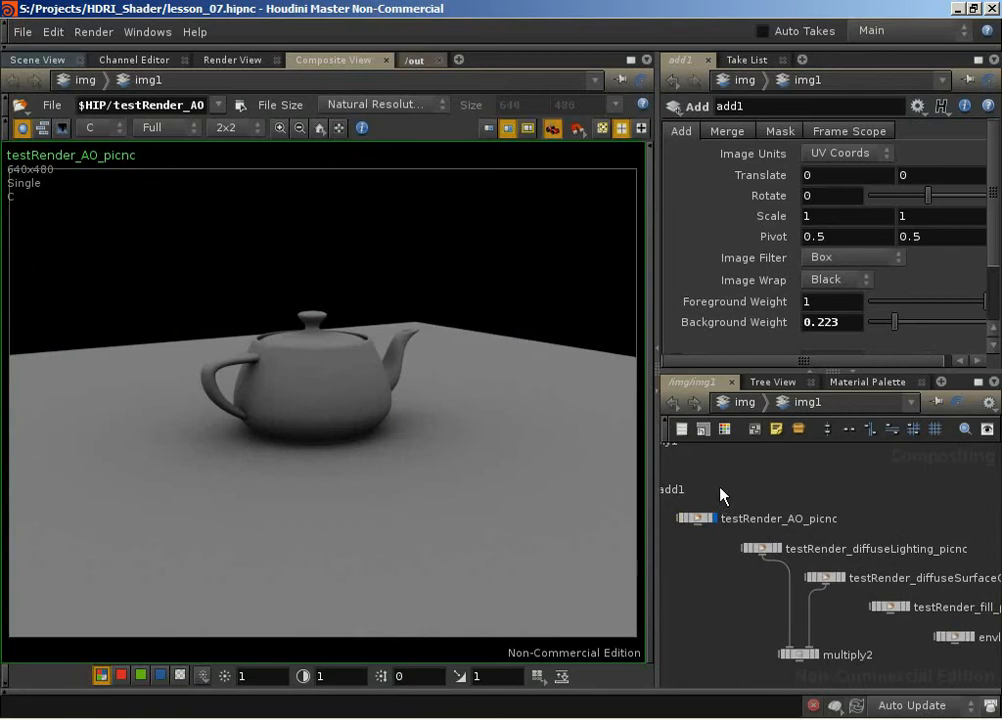
{"action": "middle_click_drag", "start_coordinate": [720, 492], "coordinate": [699, 497]}
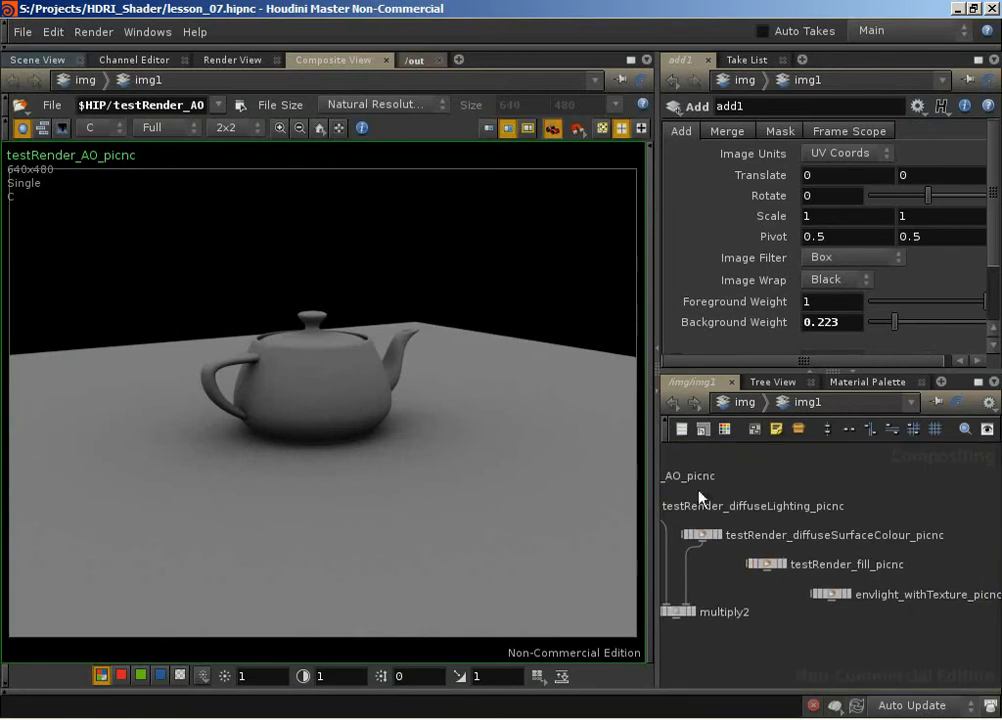
{"action": "left_click", "coordinate": [783, 565]}
Step: Display the testRender_diffuseSurfaceColour_picnc pass, followed by the multiply2 composite of surface colour and diffuse lighting
{"action": "middle_click_drag", "start_coordinate": [751, 600], "coordinate": [762, 618]}
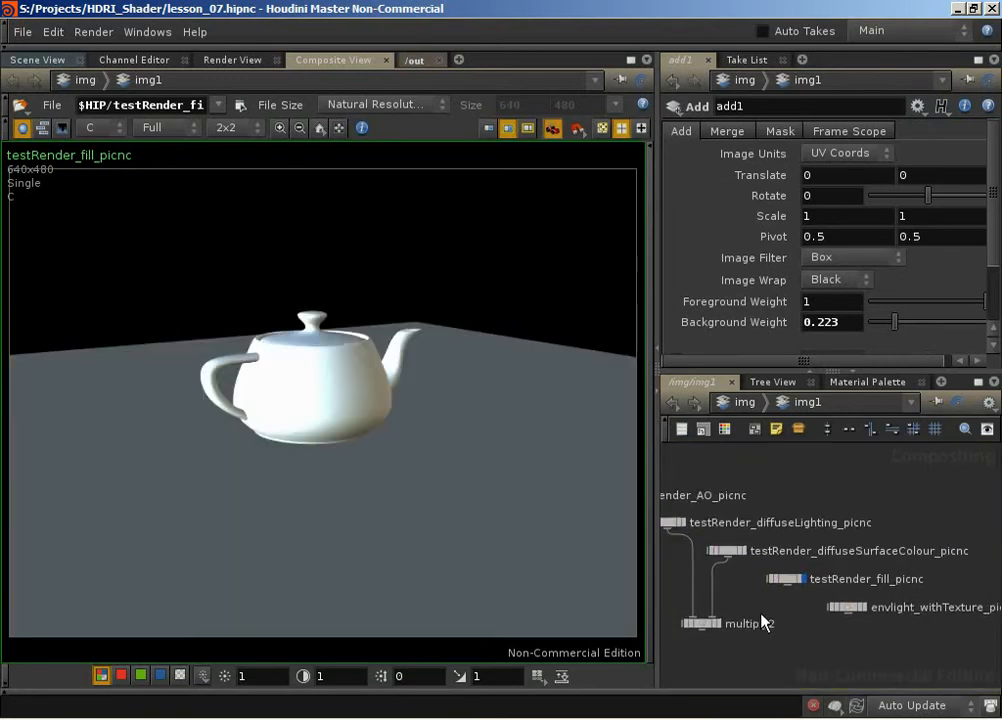
{"action": "left_click", "coordinate": [741, 551]}
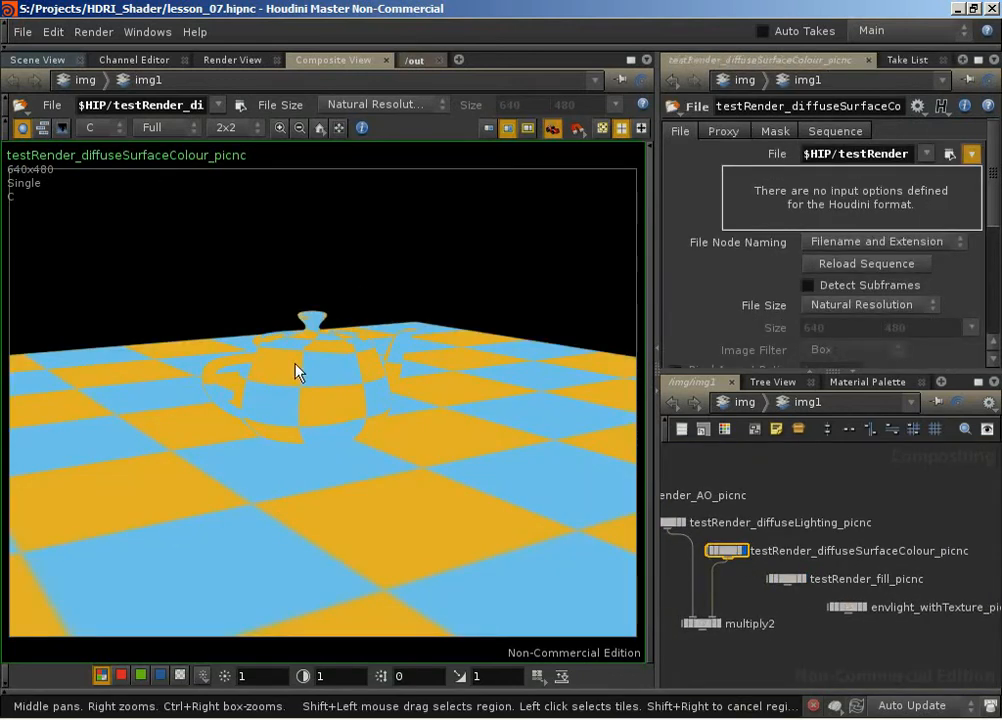
{"action": "left_click", "coordinate": [718, 625]}
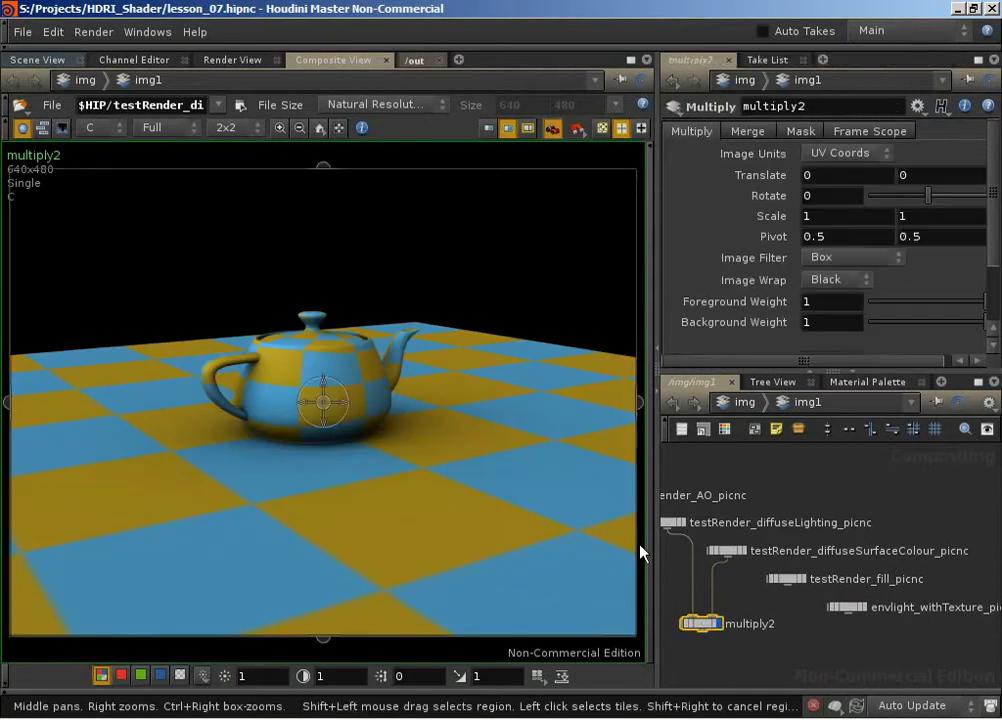